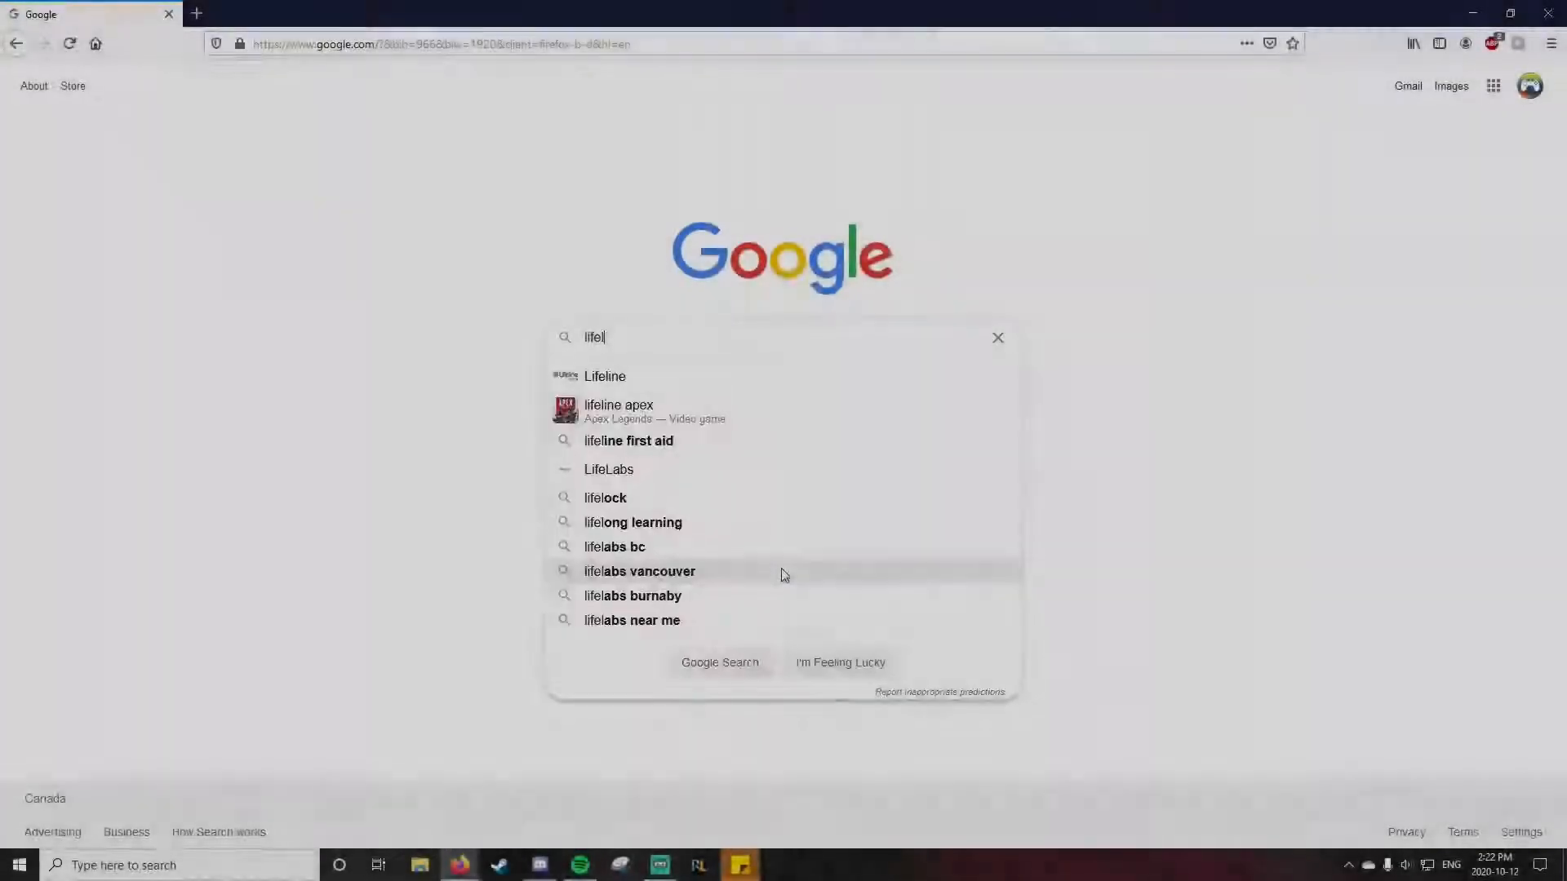
Step: Search Google Images for "lifeline heart background" and open the preview of the pink neon heart result
{"action": "type", "text": "ine heart background"}
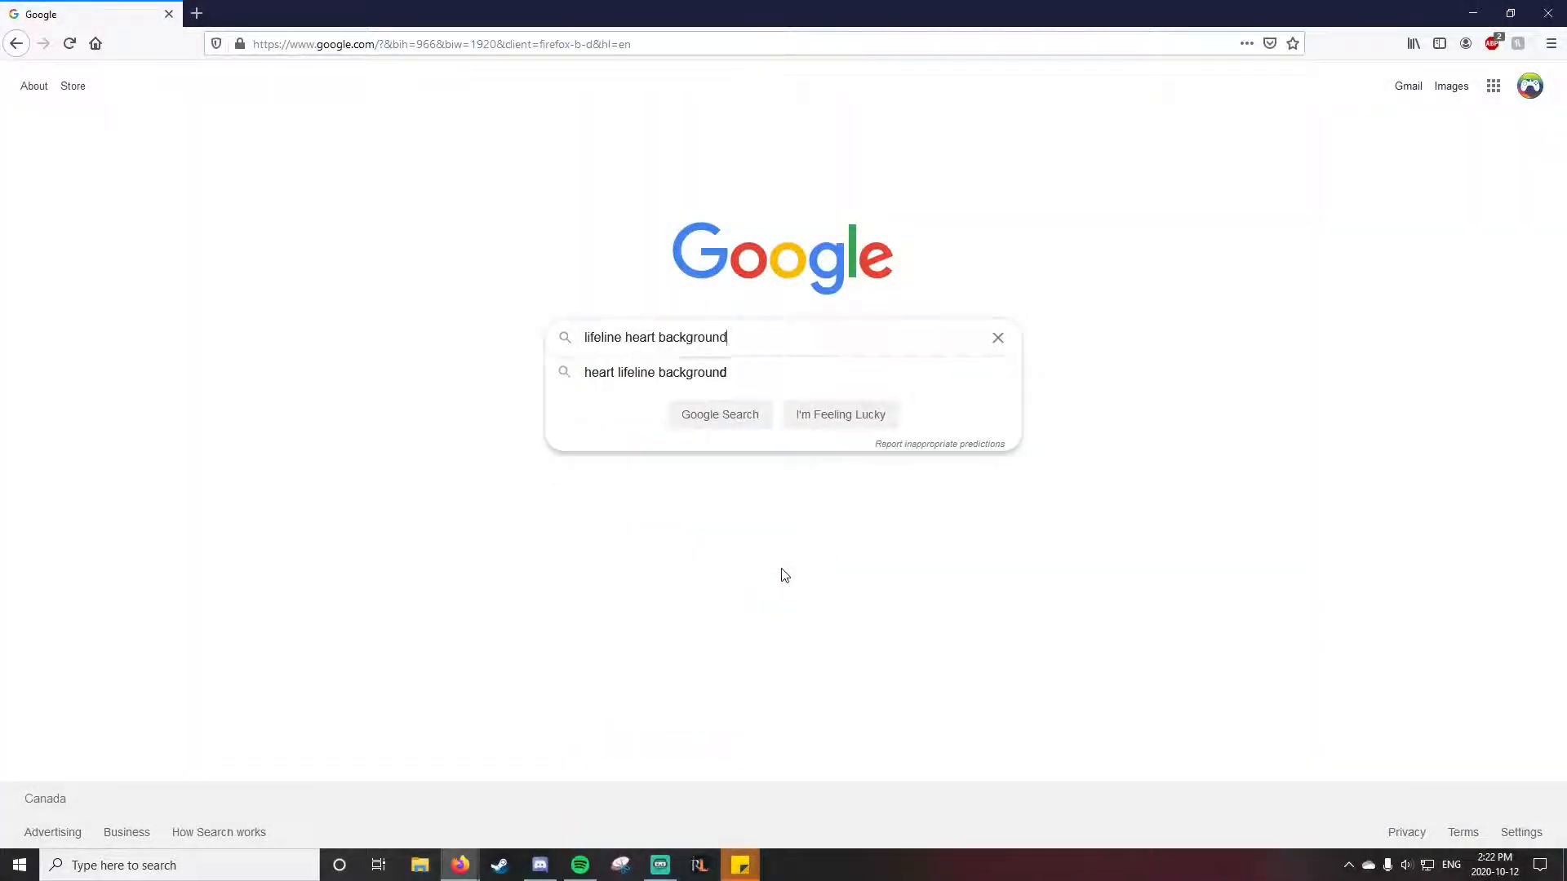
{"action": "key", "text": "Return"}
{"action": "left_click", "coordinate": [221, 149]}
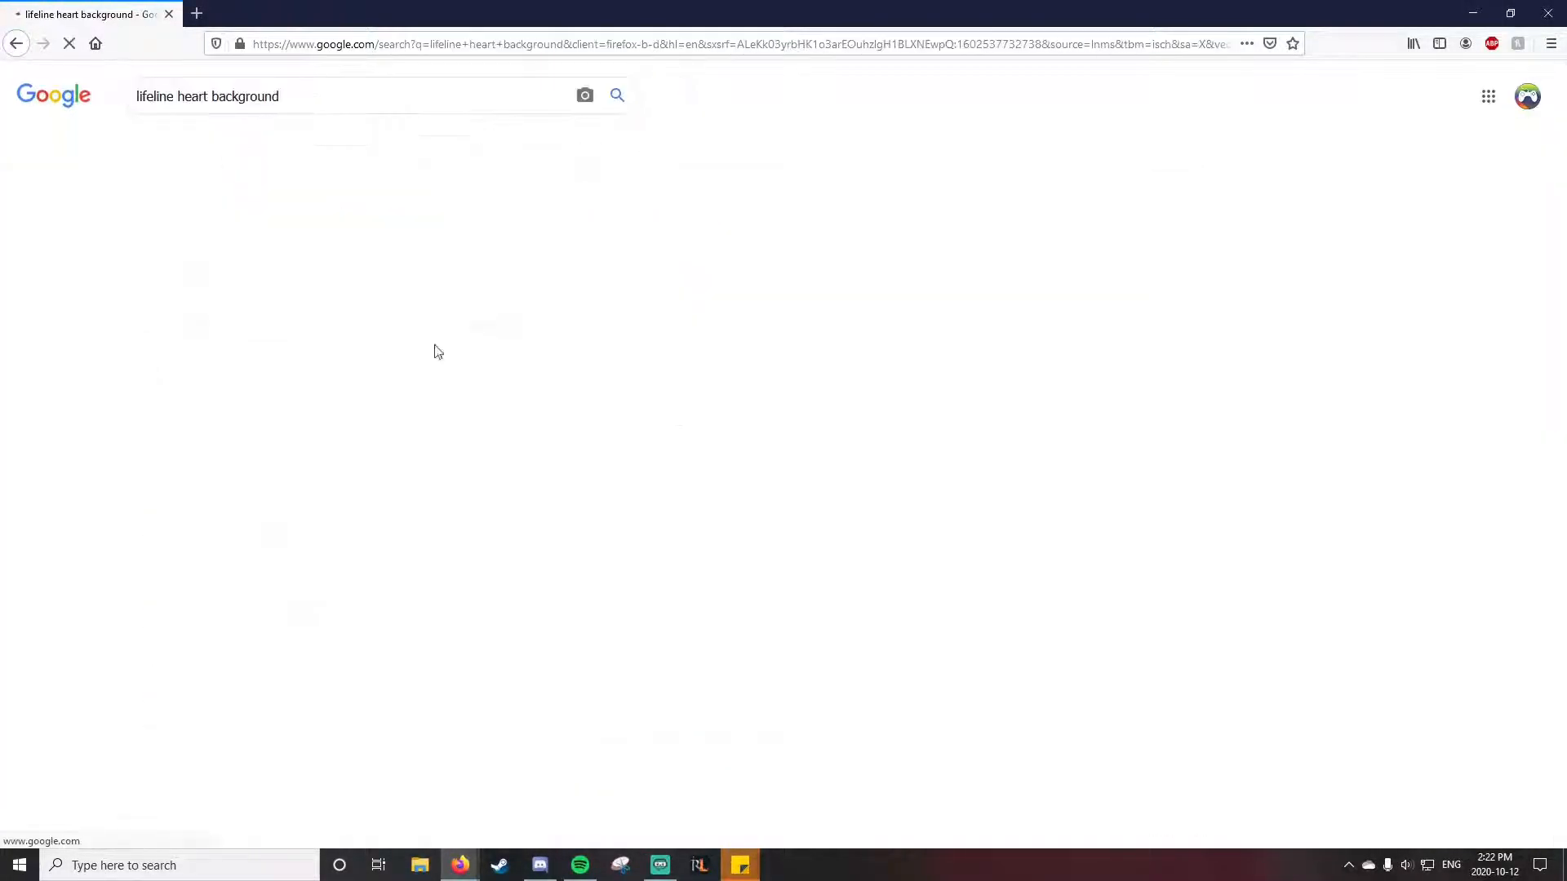
{"action": "left_click", "coordinate": [151, 294]}
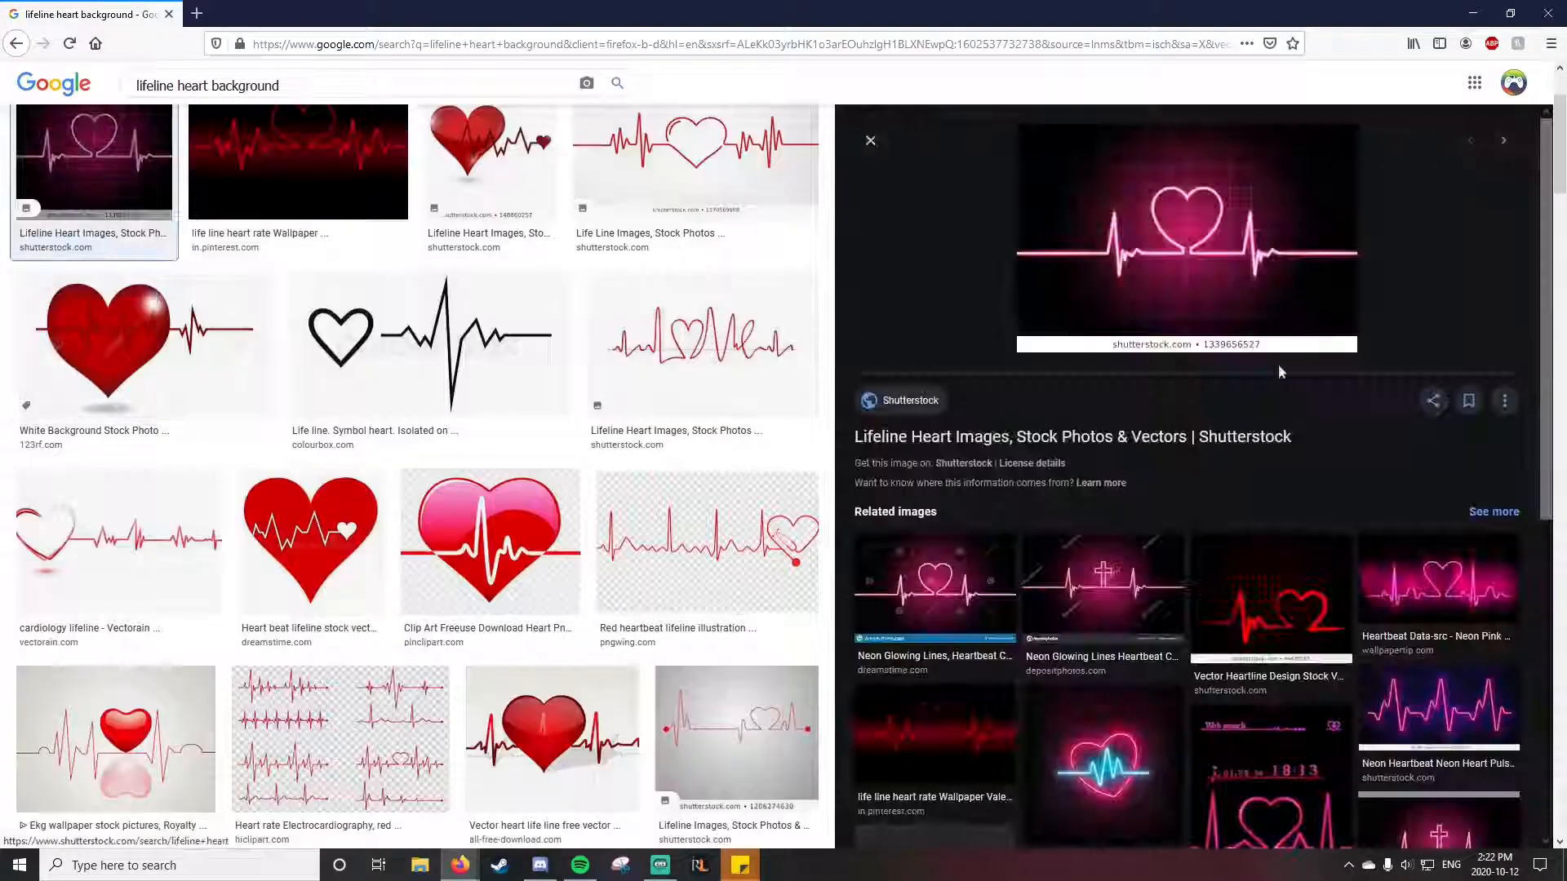
{"action": "left_click", "coordinate": [1183, 274]}
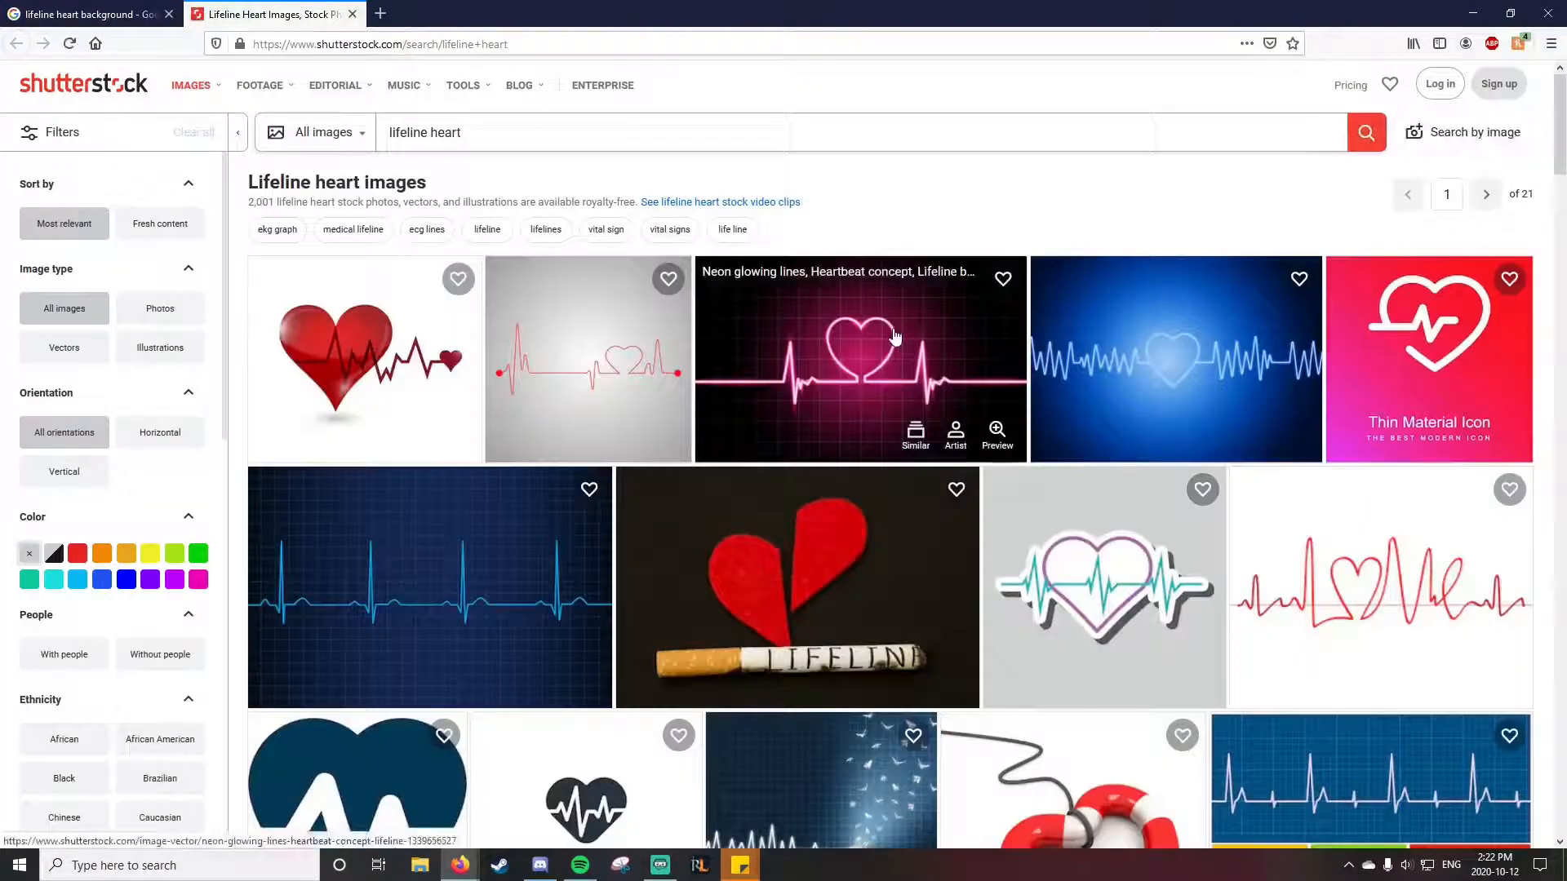
{"action": "left_click", "coordinate": [895, 336]}
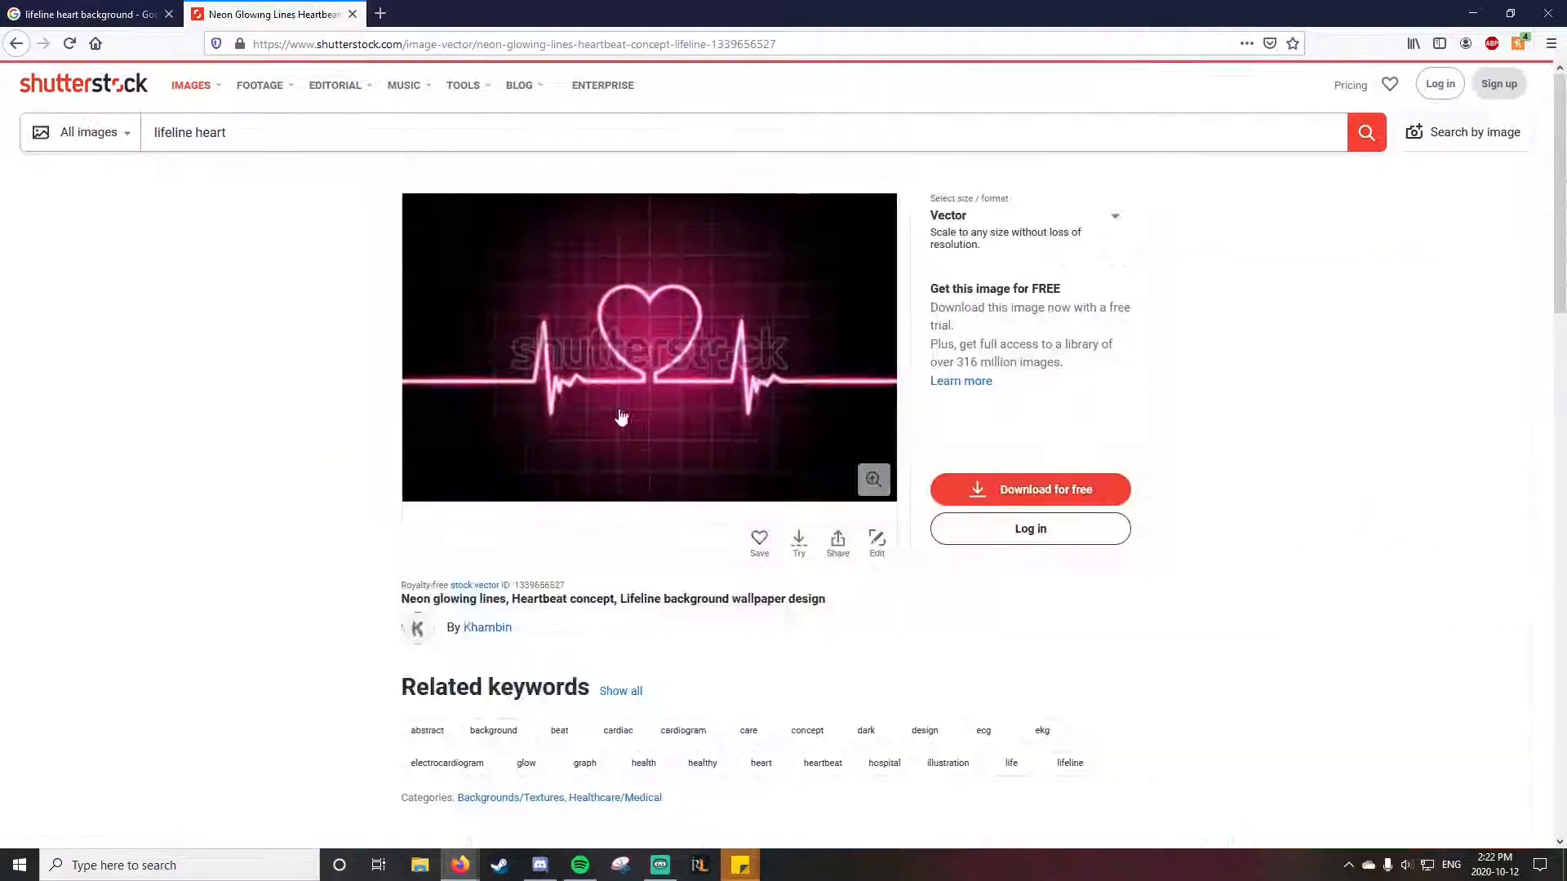
{"action": "key", "text": "ctrl+w"}
Step: Save the previewed pink neon heartbeat image and open it in GIMP
{"action": "right_click", "coordinate": [1154, 286]}
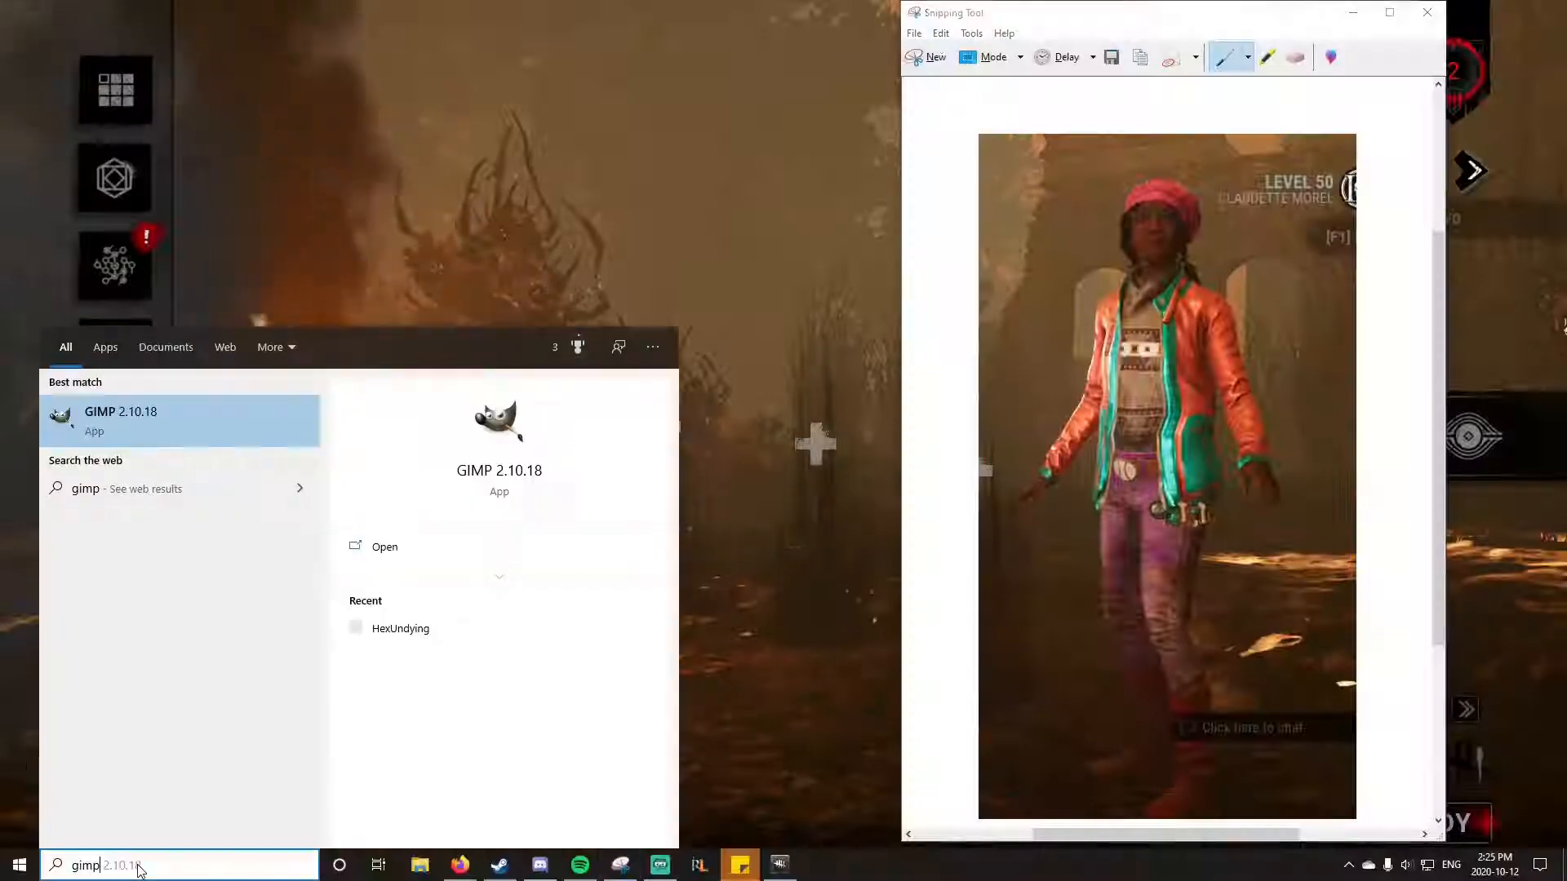
{"action": "key", "text": "Return"}
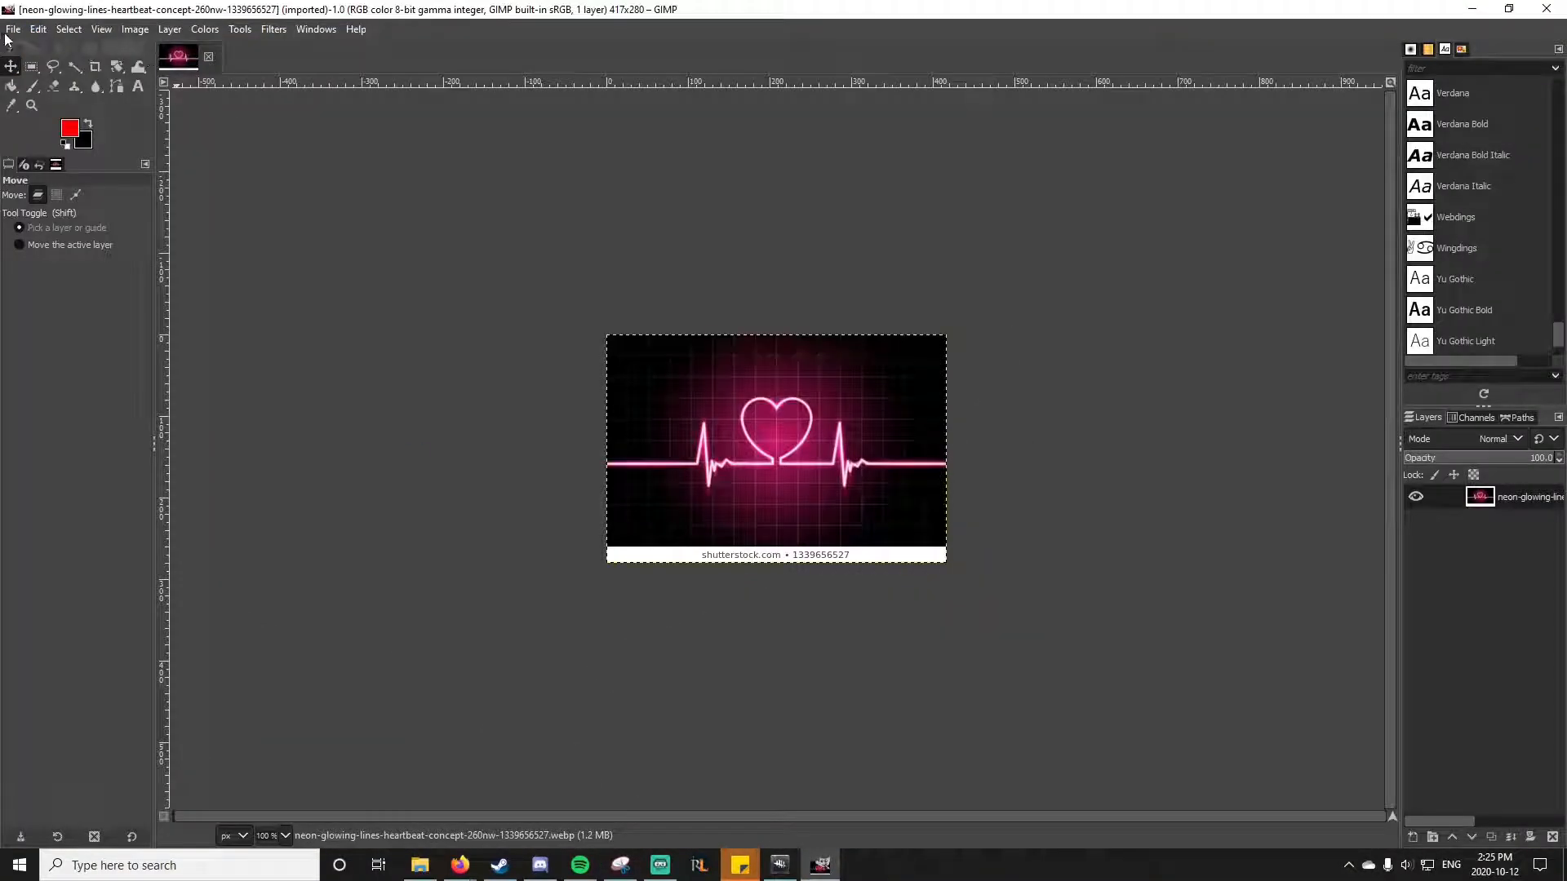
Step: Create a new image 1280 px wide and 720 px high
{"action": "left_click", "coordinate": [13, 28]}
{"action": "left_click", "coordinate": [33, 41]}
{"action": "type", "text": "1280"}
{"action": "key", "text": "Tab"}
{"action": "type", "text": "720"}
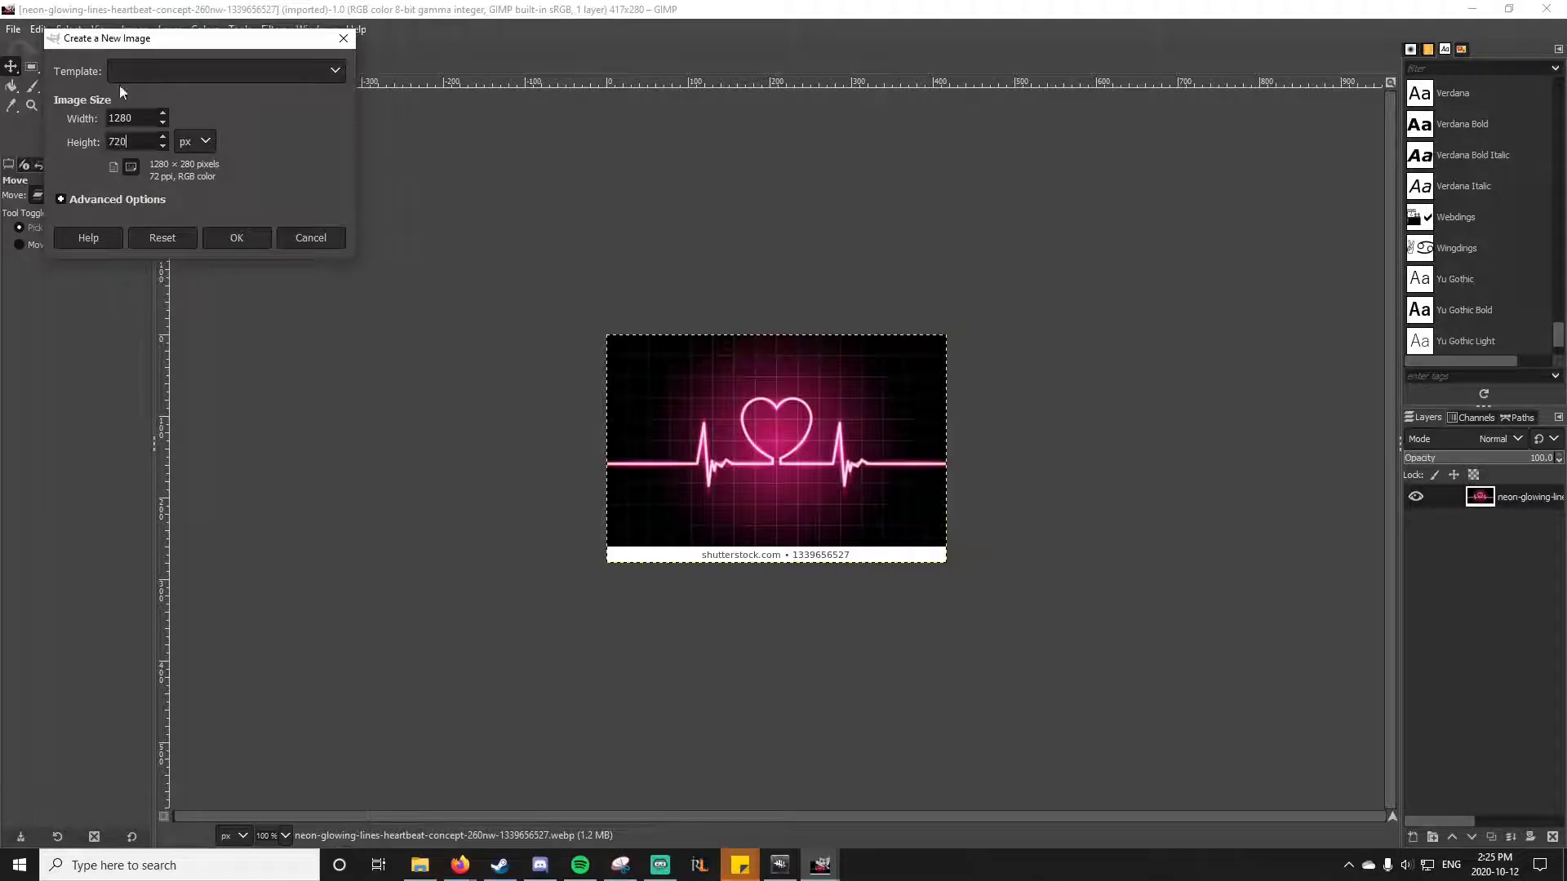
{"action": "left_click", "coordinate": [236, 238]}
Step: Scale the heartbeat background layer to a width of 1280 px
{"action": "left_click", "coordinate": [170, 29]}
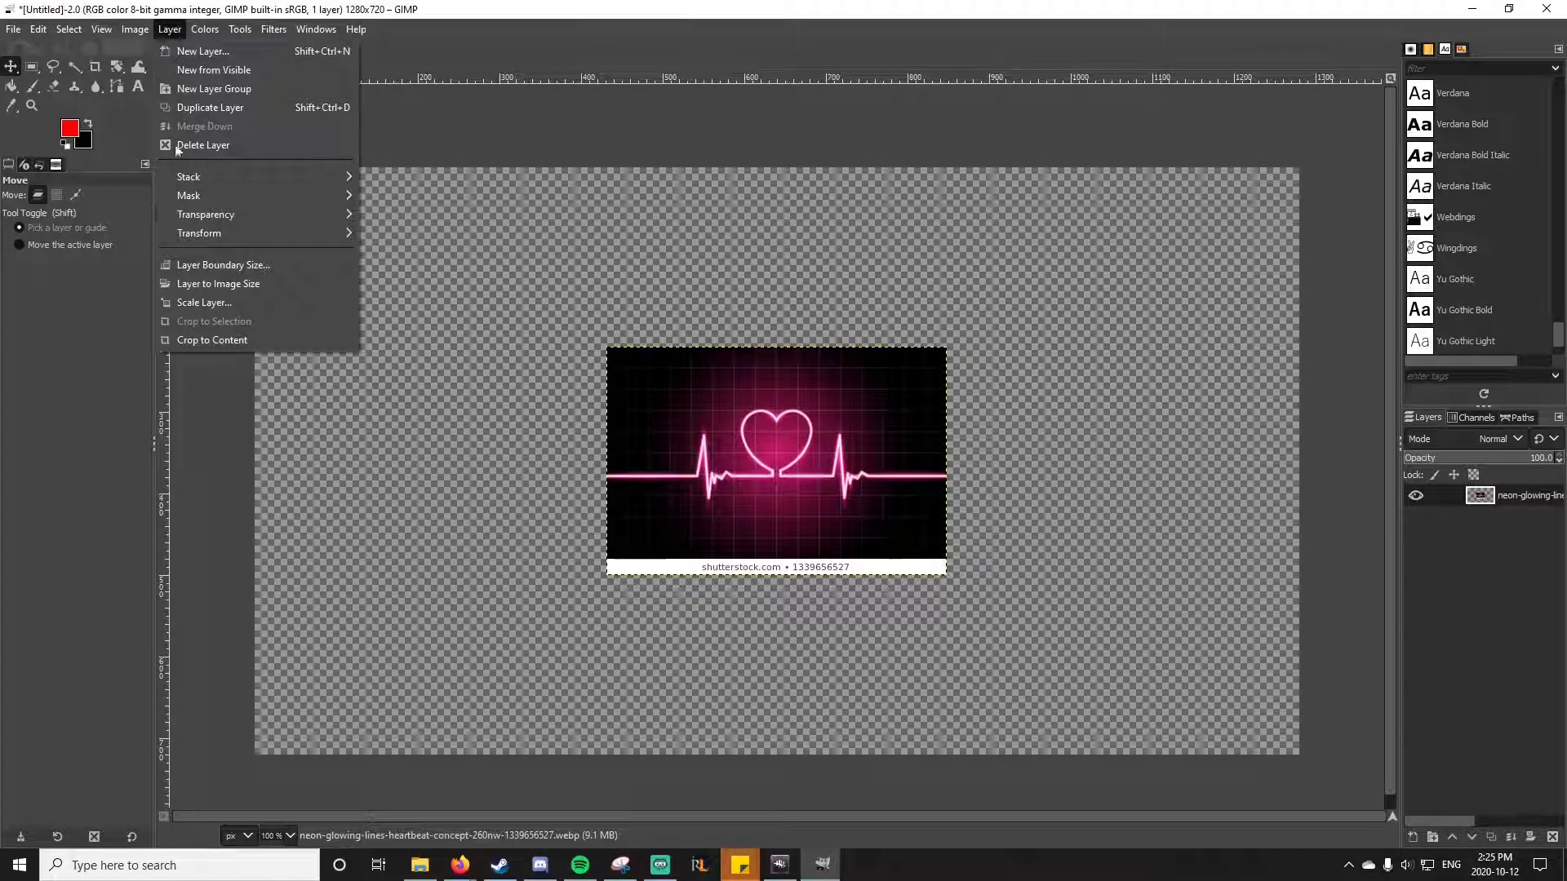
{"action": "mouse_move", "coordinate": [202, 175]}
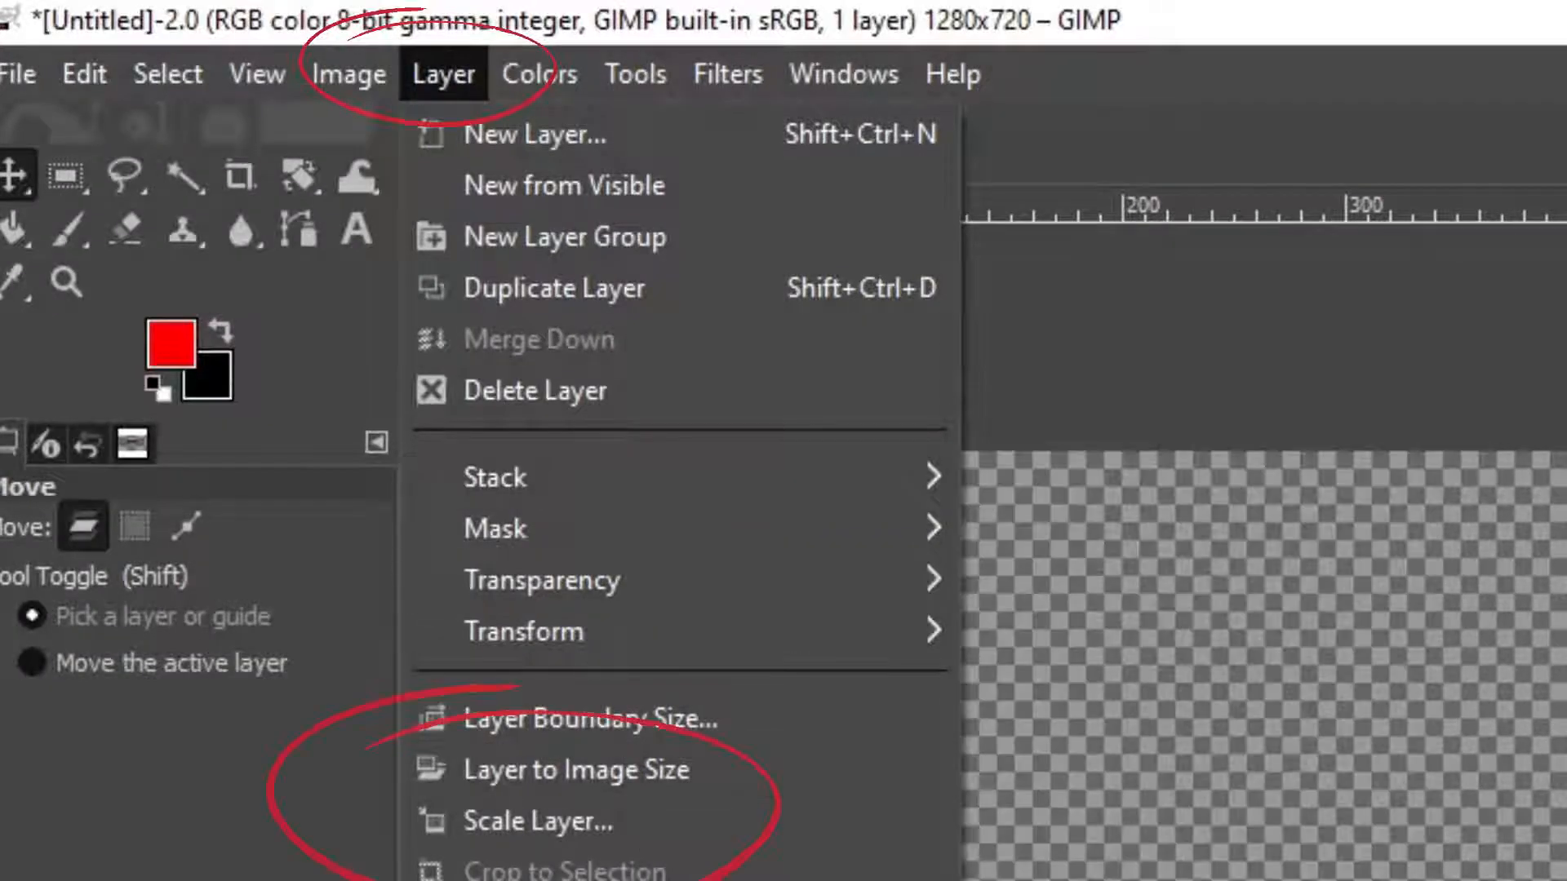
{"action": "left_click", "coordinate": [551, 822]}
{"action": "type", "text": "1280"}
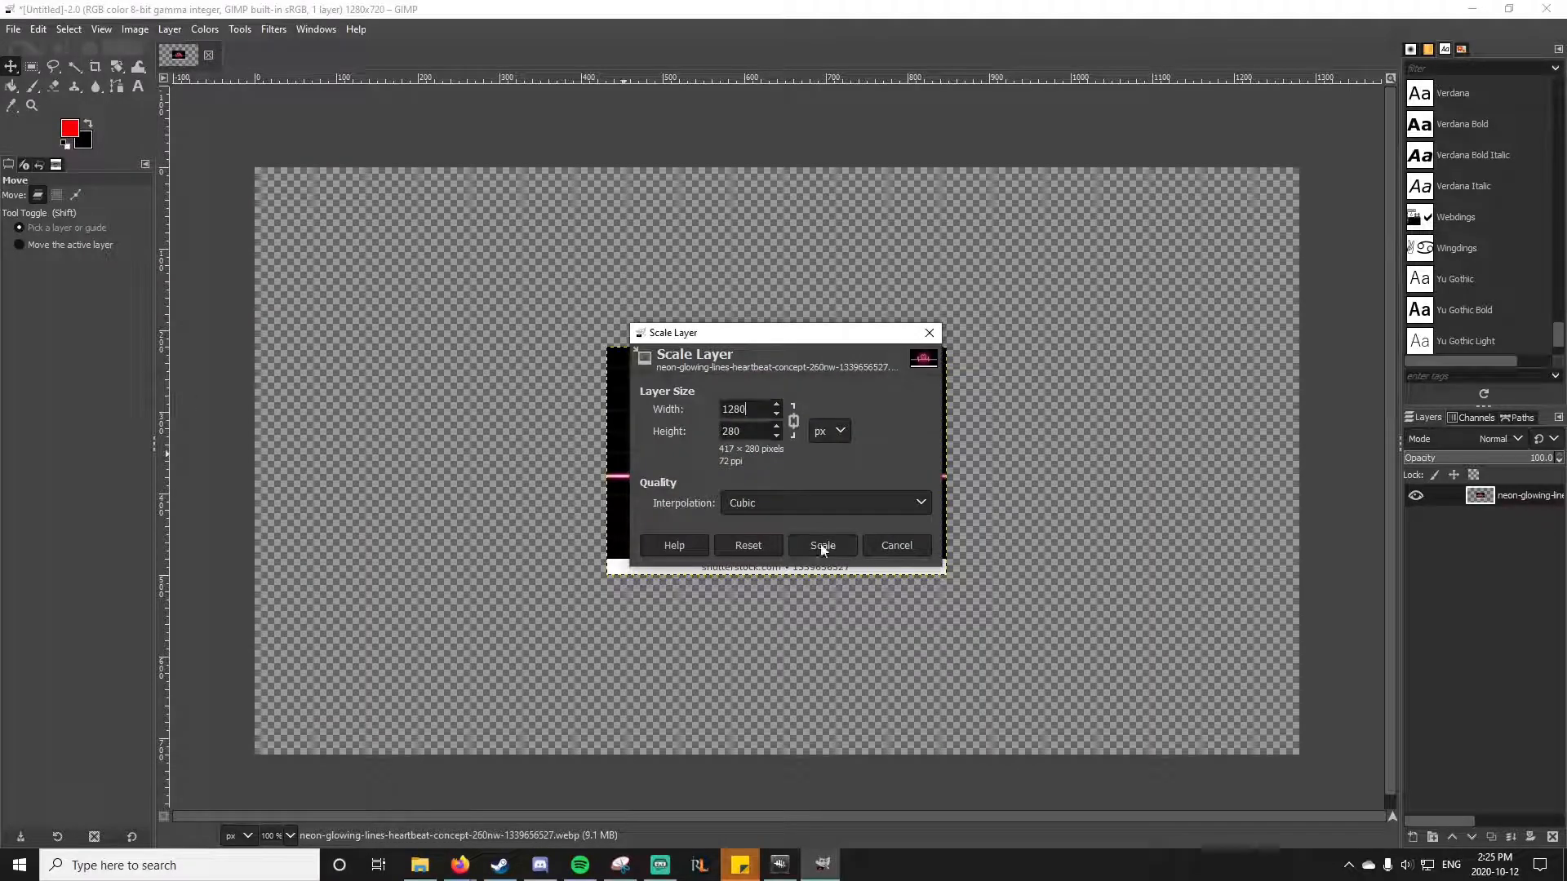
{"action": "left_click", "coordinate": [820, 545]}
Step: Paste the game character screenshot as a new layer and move it to the canvas's left side
{"action": "right_click", "coordinate": [391, 571]}
{"action": "mouse_move", "coordinate": [429, 612]}
{"action": "left_click", "coordinate": [547, 506]}
{"action": "right_click", "coordinate": [1519, 497]}
{"action": "left_click", "coordinate": [1424, 162]}
{"action": "left_click_drag", "start_coordinate": [784, 351], "coordinate": [485, 516]}
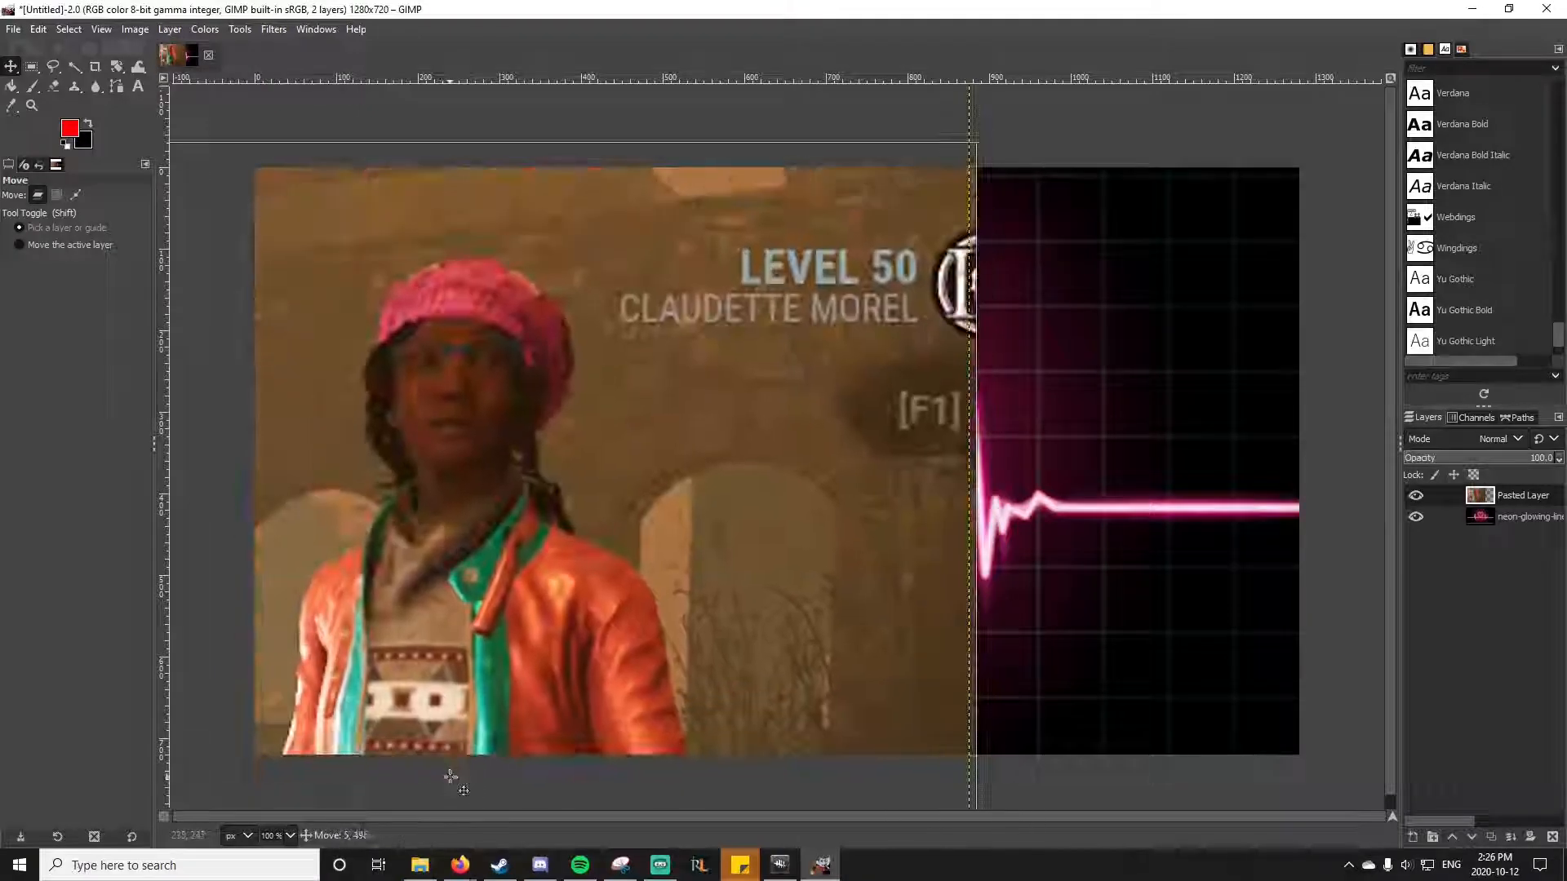
Step: Start a Free Select outline of the character along the left sleeve, shoulder and collar up to the neck
{"action": "key", "text": "f"}
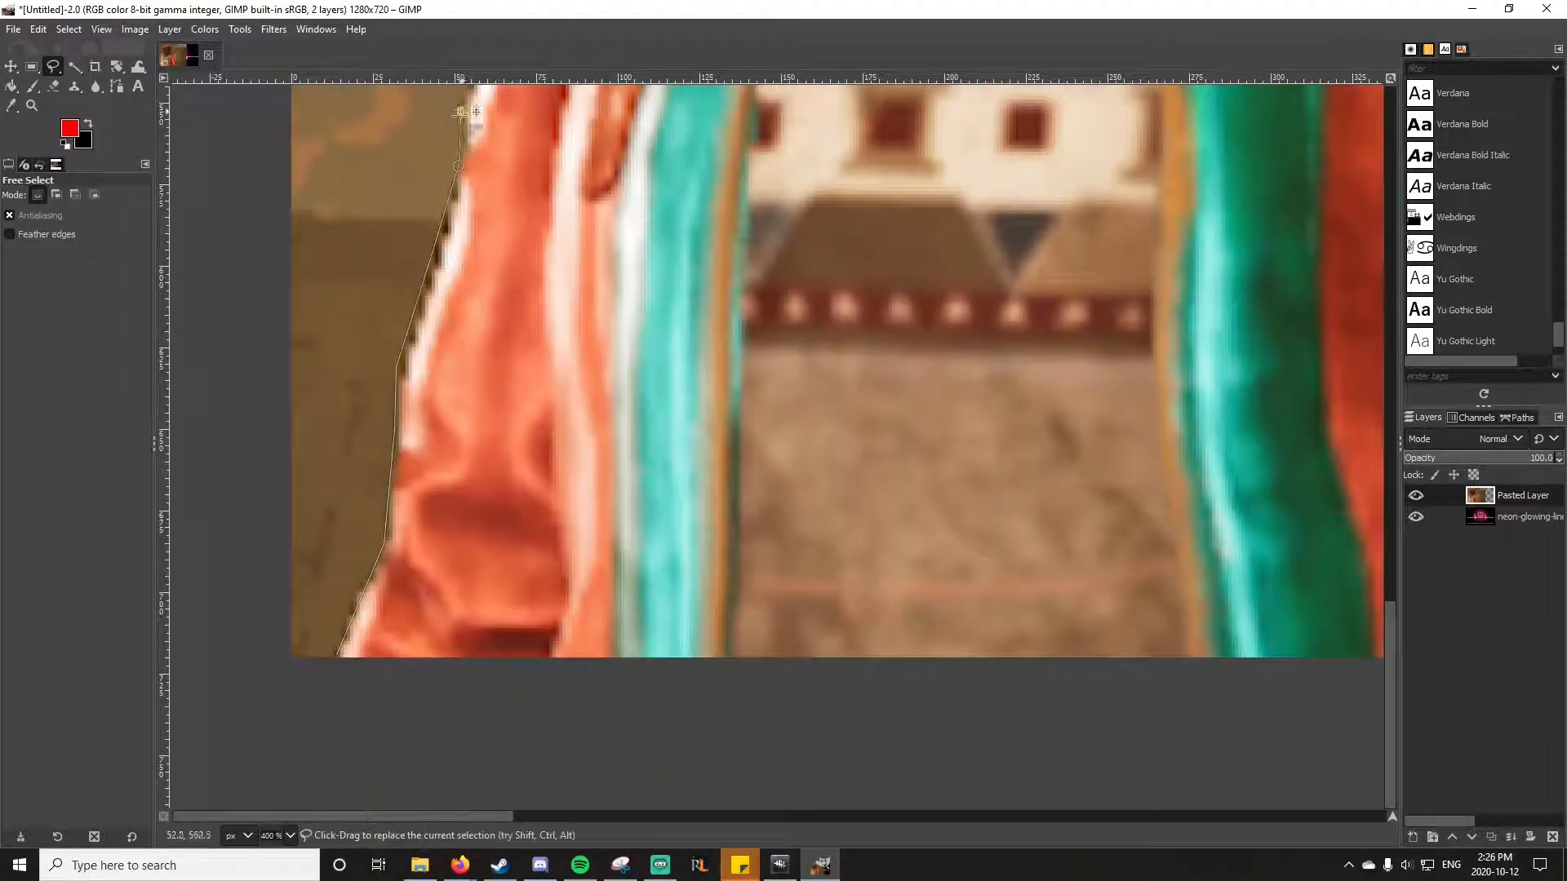
{"action": "scroll", "coordinate": [480, 513], "scroll_direction": "up", "scroll_amount": 5}
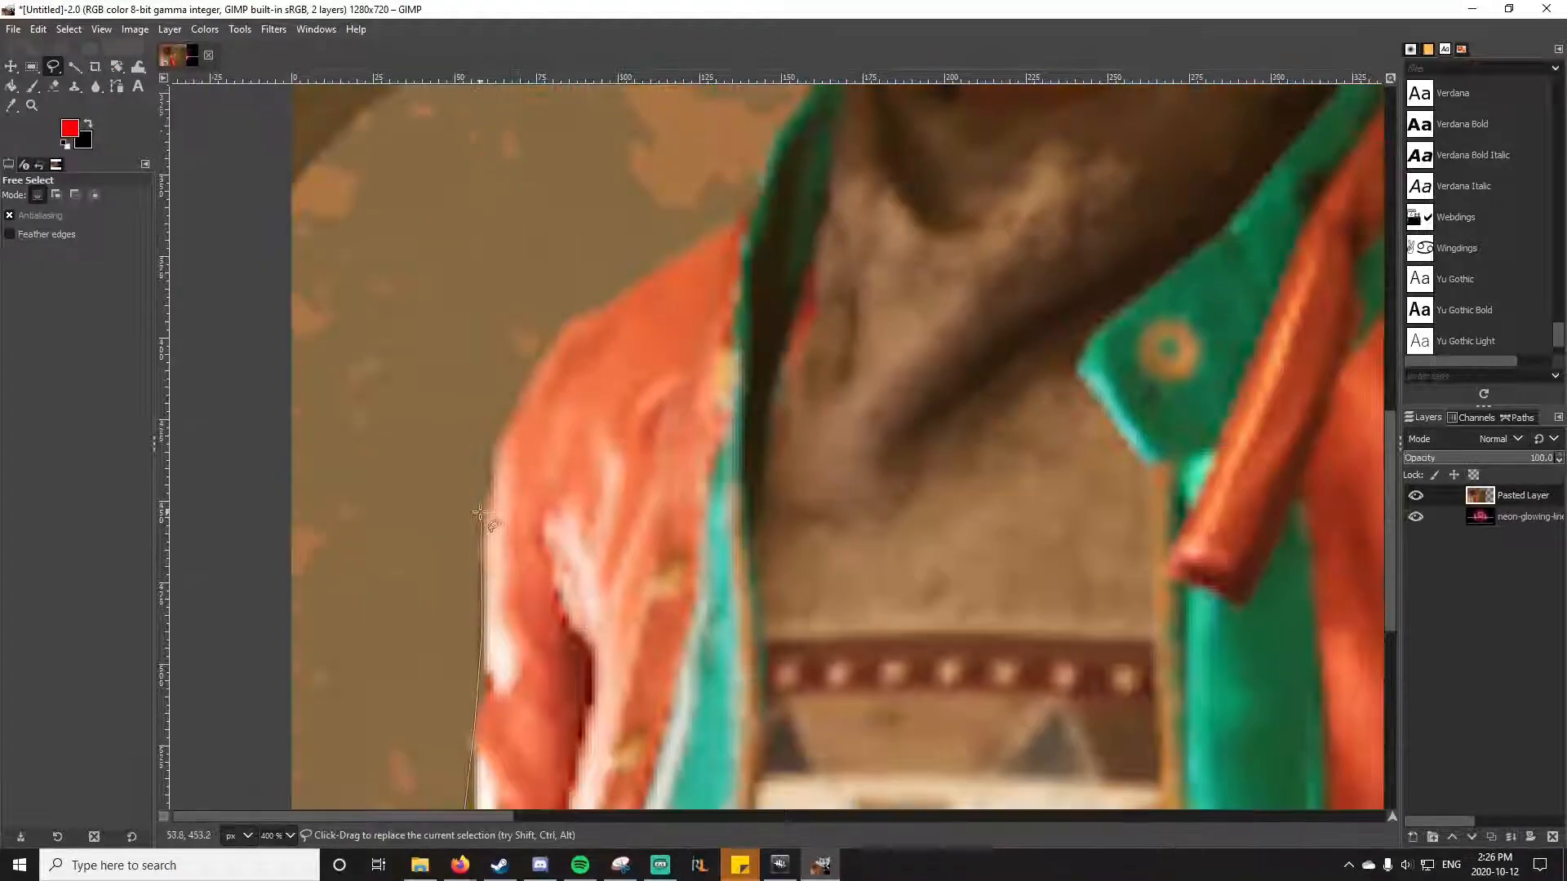
{"action": "left_click", "coordinate": [726, 221]}
{"action": "left_click", "coordinate": [752, 196]}
{"action": "scroll", "coordinate": [752, 196], "scroll_direction": "up", "scroll_amount": 2}
{"action": "left_click", "coordinate": [765, 518]}
{"action": "left_click", "coordinate": [790, 479]}
{"action": "left_click", "coordinate": [829, 422]}
{"action": "left_click", "coordinate": [871, 374]}
Step: Continue the Free Select outline upward along the hair on the left side of the face
{"action": "scroll", "coordinate": [872, 359], "scroll_direction": "up", "scroll_amount": 1}
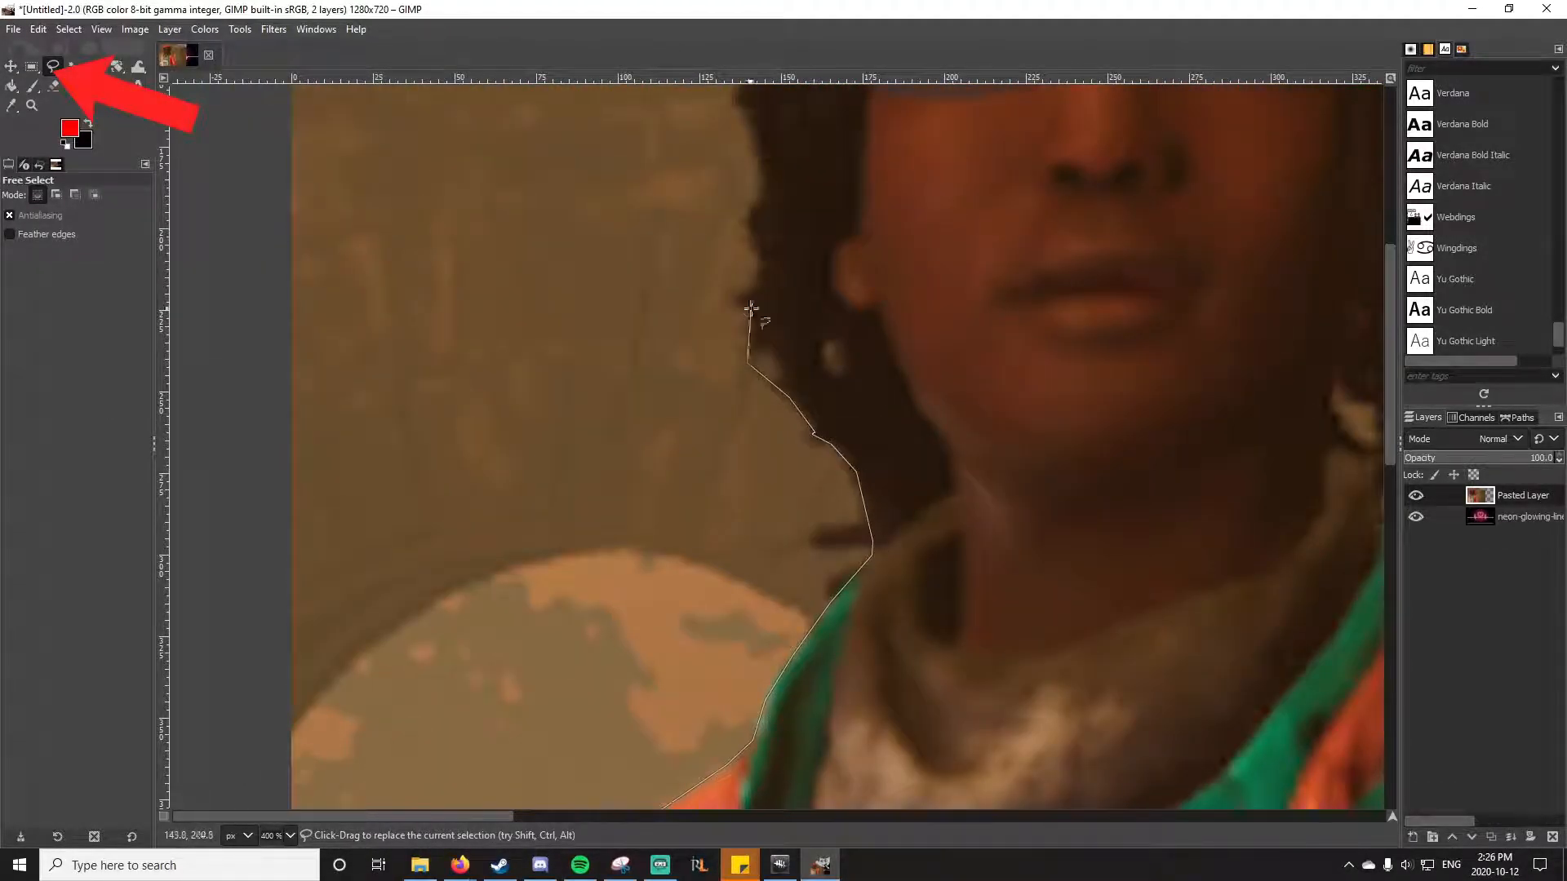
{"action": "left_click", "coordinate": [746, 362]}
{"action": "scroll", "coordinate": [747, 362], "scroll_direction": "up", "scroll_amount": 1}
{"action": "left_click", "coordinate": [758, 444]}
{"action": "left_click", "coordinate": [764, 374]}
{"action": "left_click", "coordinate": [732, 290]}
Step: Continue the outline over the pink hat and down its right edge to the hair
{"action": "scroll", "coordinate": [797, 156], "scroll_direction": "up", "scroll_amount": 2}
{"action": "left_click", "coordinate": [798, 392]}
{"action": "left_click", "coordinate": [866, 242]}
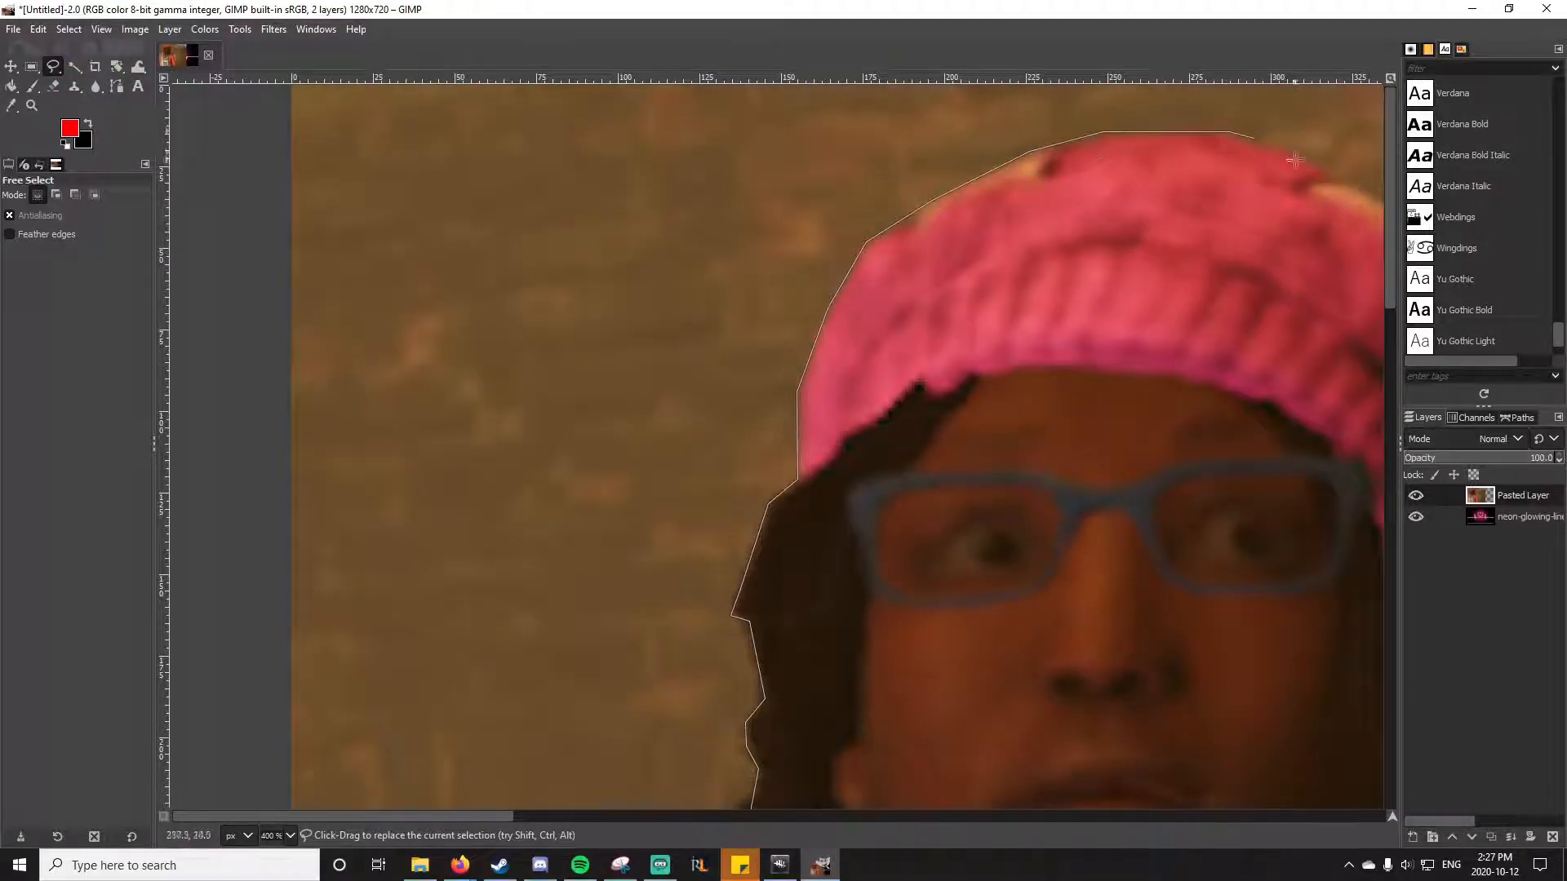
{"action": "left_click", "coordinate": [1305, 154]}
{"action": "scroll", "coordinate": [832, 220], "scroll_direction": "right", "scroll_amount": 5}
{"action": "scroll", "coordinate": [1027, 679], "scroll_direction": "down", "scroll_amount": 1}
{"action": "left_click", "coordinate": [1013, 497]}
{"action": "left_click", "coordinate": [1003, 535]}
{"action": "left_click", "coordinate": [970, 567]}
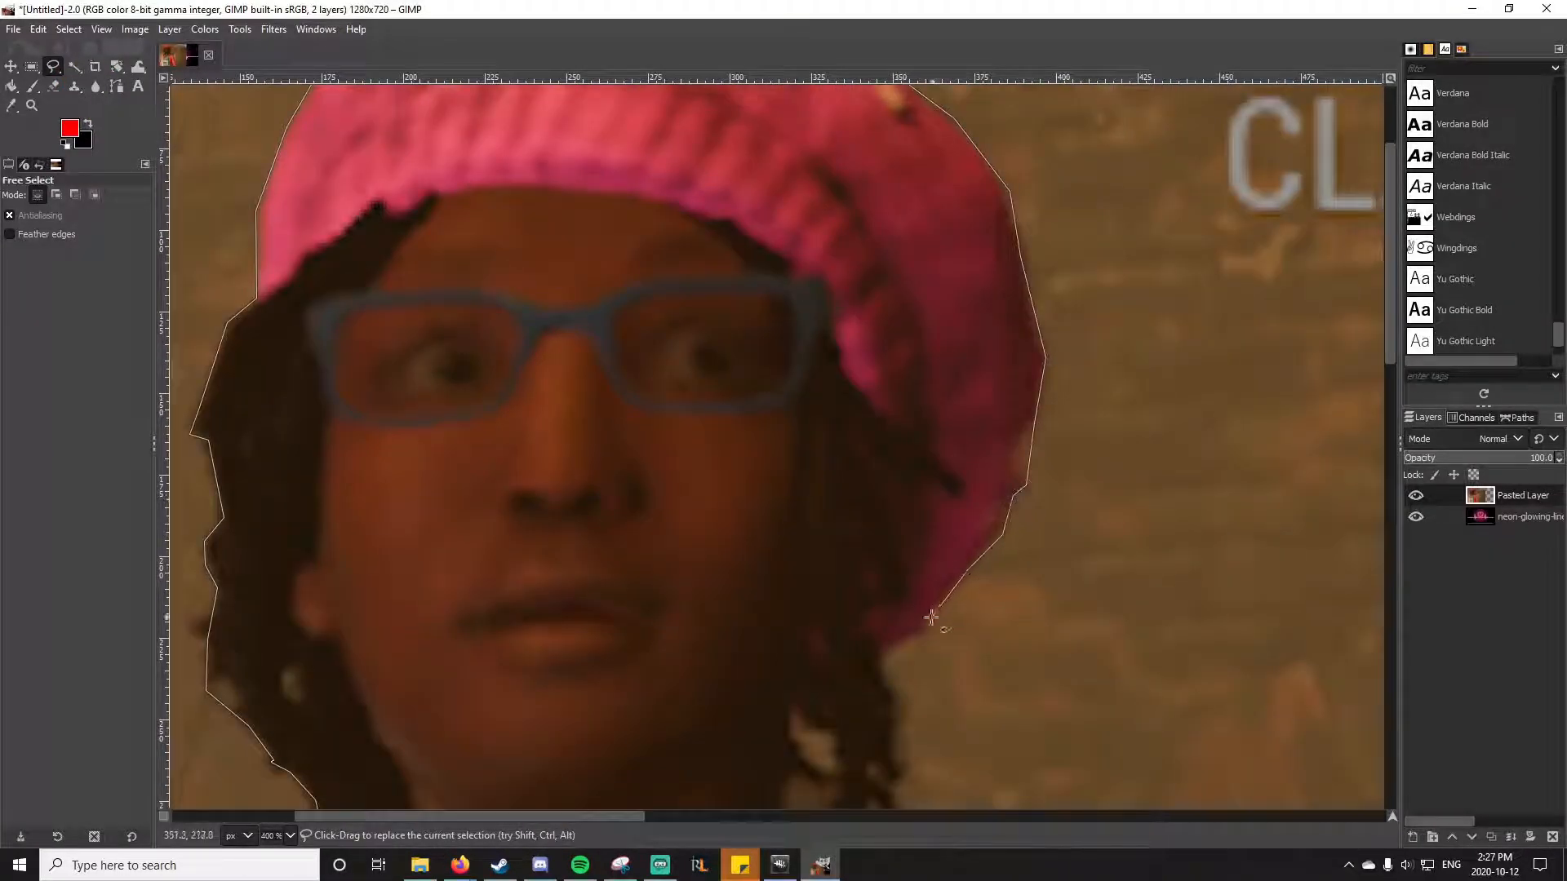
{"action": "left_click", "coordinate": [931, 620]}
{"action": "left_click", "coordinate": [880, 655]}
Step: Extend the outline down the hair on the right side to the jacket shoulder
{"action": "scroll", "coordinate": [895, 669], "scroll_direction": "down", "scroll_amount": 2}
{"action": "left_click", "coordinate": [899, 332]}
{"action": "left_click", "coordinate": [1035, 674]}
{"action": "left_click", "coordinate": [1057, 710]}
{"action": "left_click_drag", "start_coordinate": [1058, 710], "coordinate": [460, 347]}
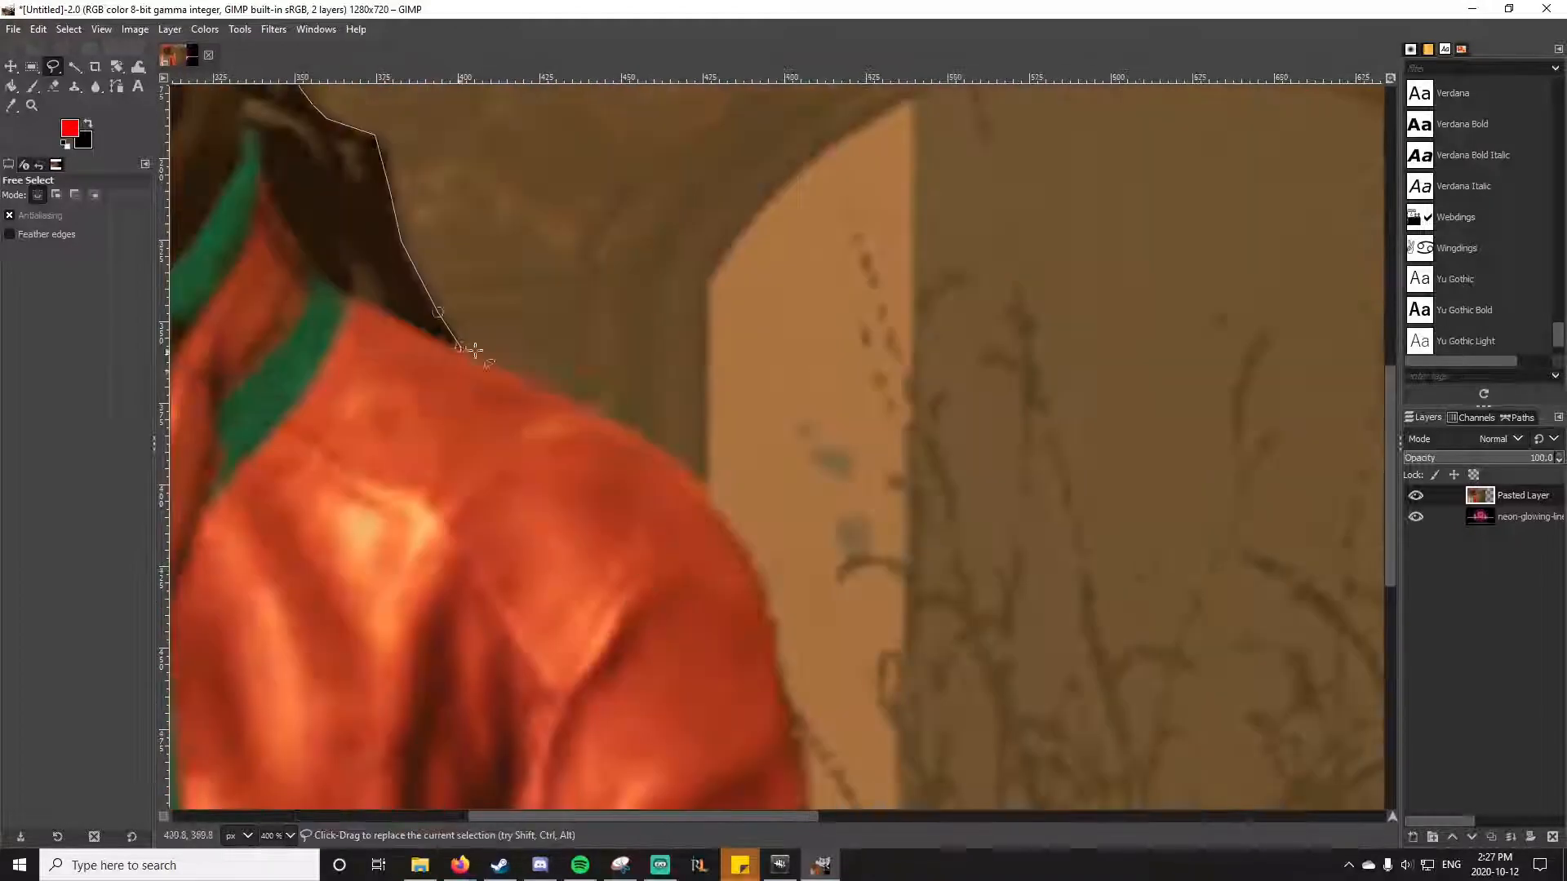
Step: Trace the right shoulder and sleeve, and close the selection along the bottom edge of the image
{"action": "left_click", "coordinate": [763, 577]}
{"action": "scroll", "coordinate": [804, 718], "scroll_direction": "down", "scroll_amount": 5}
{"action": "scroll", "coordinate": [861, 677], "scroll_direction": "down", "scroll_amount": 5}
{"action": "left_click", "coordinate": [997, 746]}
{"action": "scroll", "coordinate": [991, 743], "scroll_direction": "right", "scroll_amount": 1}
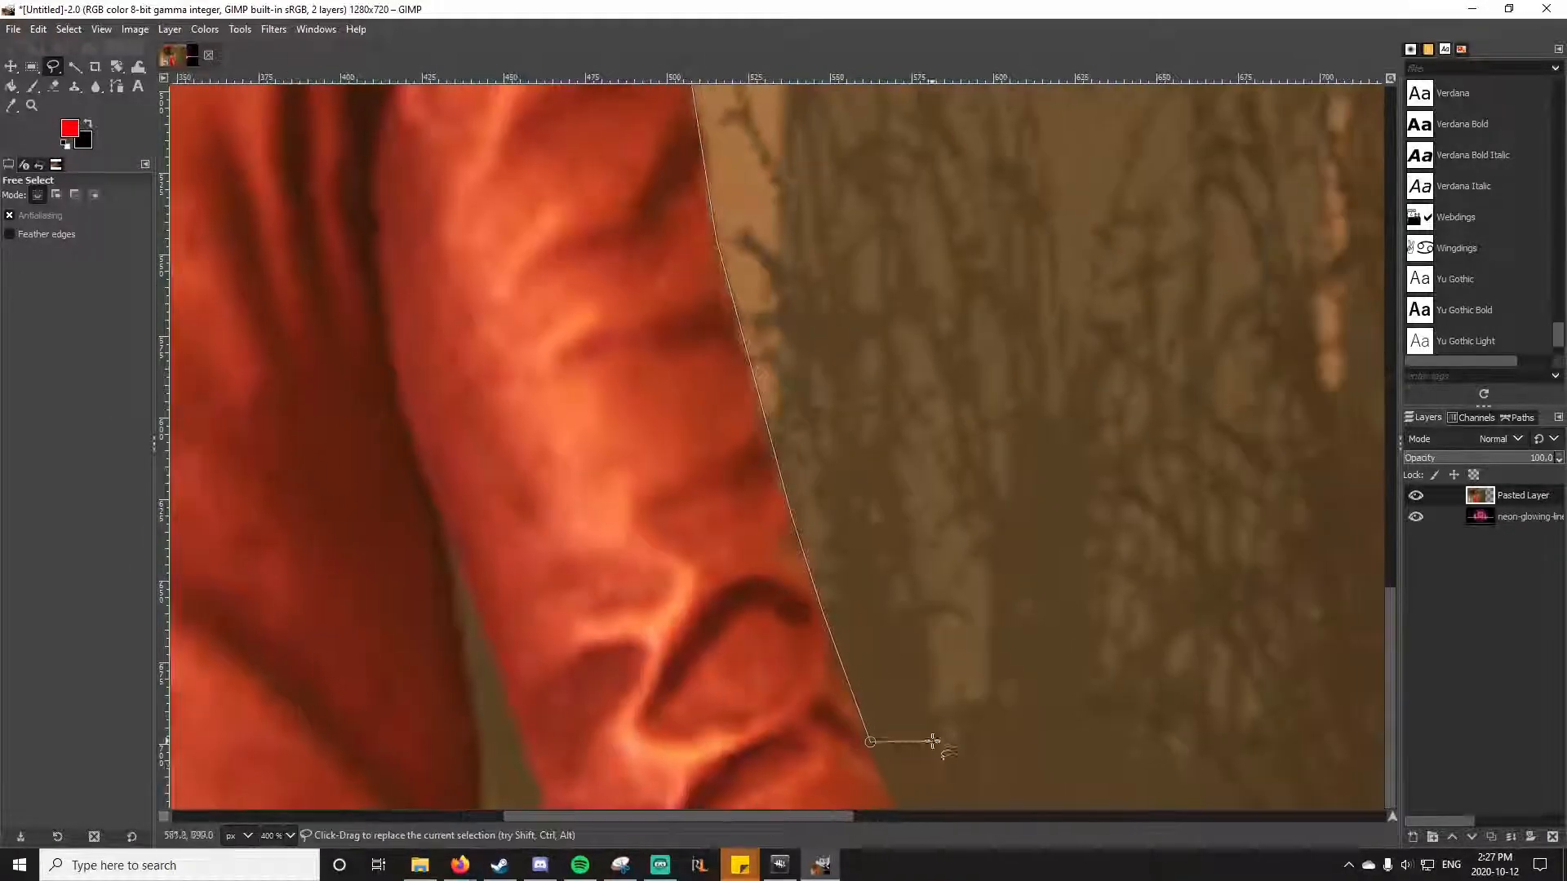
{"action": "left_click", "coordinate": [885, 797]}
{"action": "scroll", "coordinate": [816, 713], "scroll_direction": "down", "scroll_amount": 4}
{"action": "left_click", "coordinate": [836, 803]}
{"action": "left_click", "coordinate": [373, 800]}
{"action": "key", "text": "Return"}
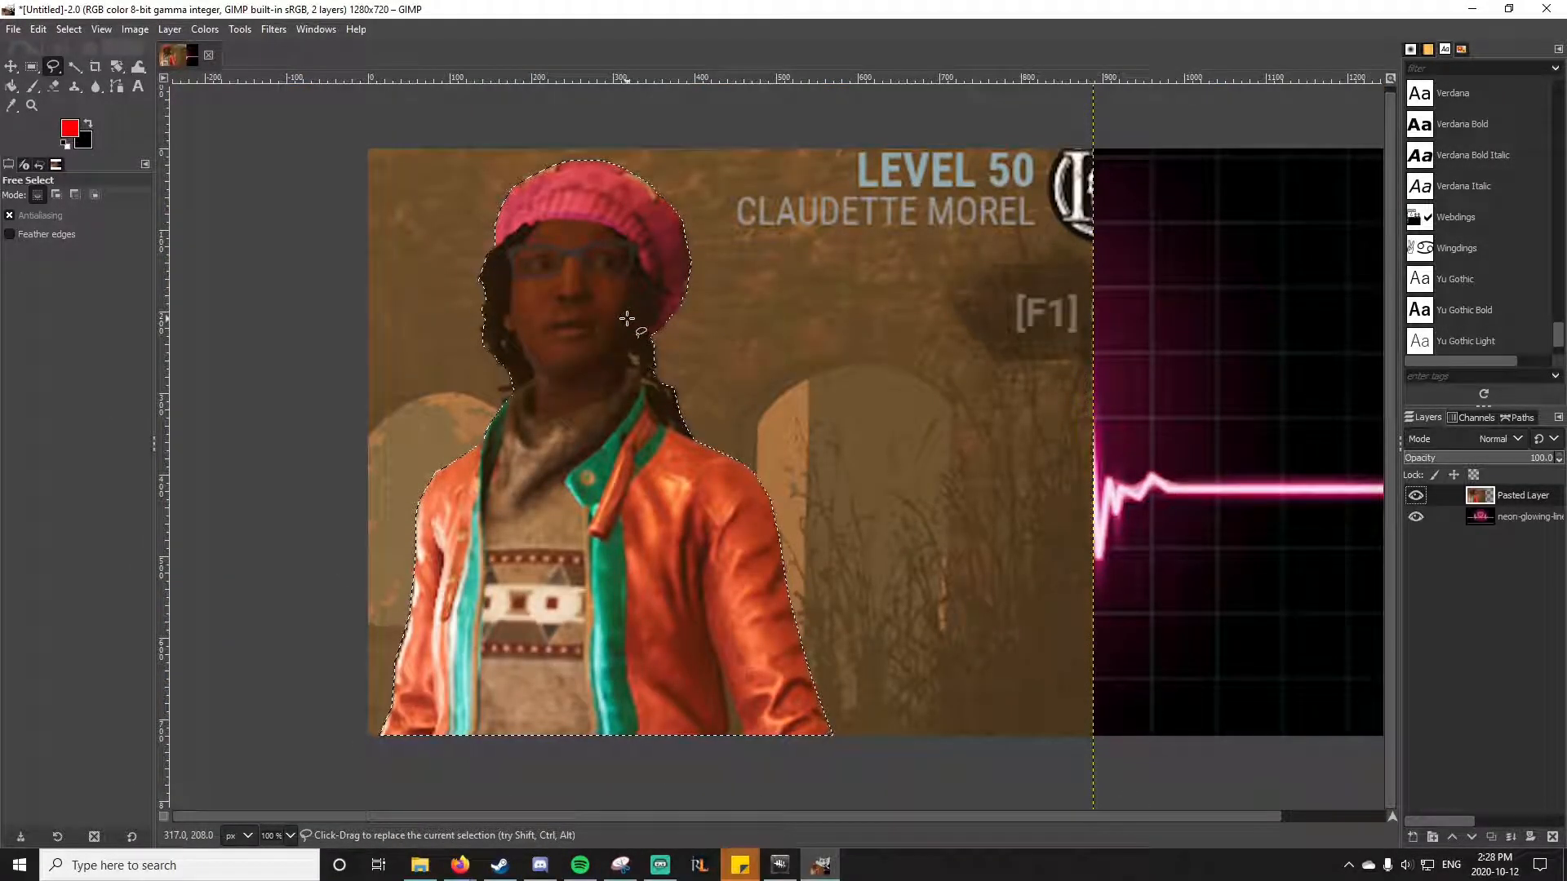
Step: Cut the selected character, paste it as its own layer, and hide the original screenshot layer
{"action": "key", "text": "ctrl+x"}
{"action": "right_click", "coordinate": [1501, 496]}
{"action": "key", "text": "Escape"}
{"action": "key", "text": "ctrl+v"}
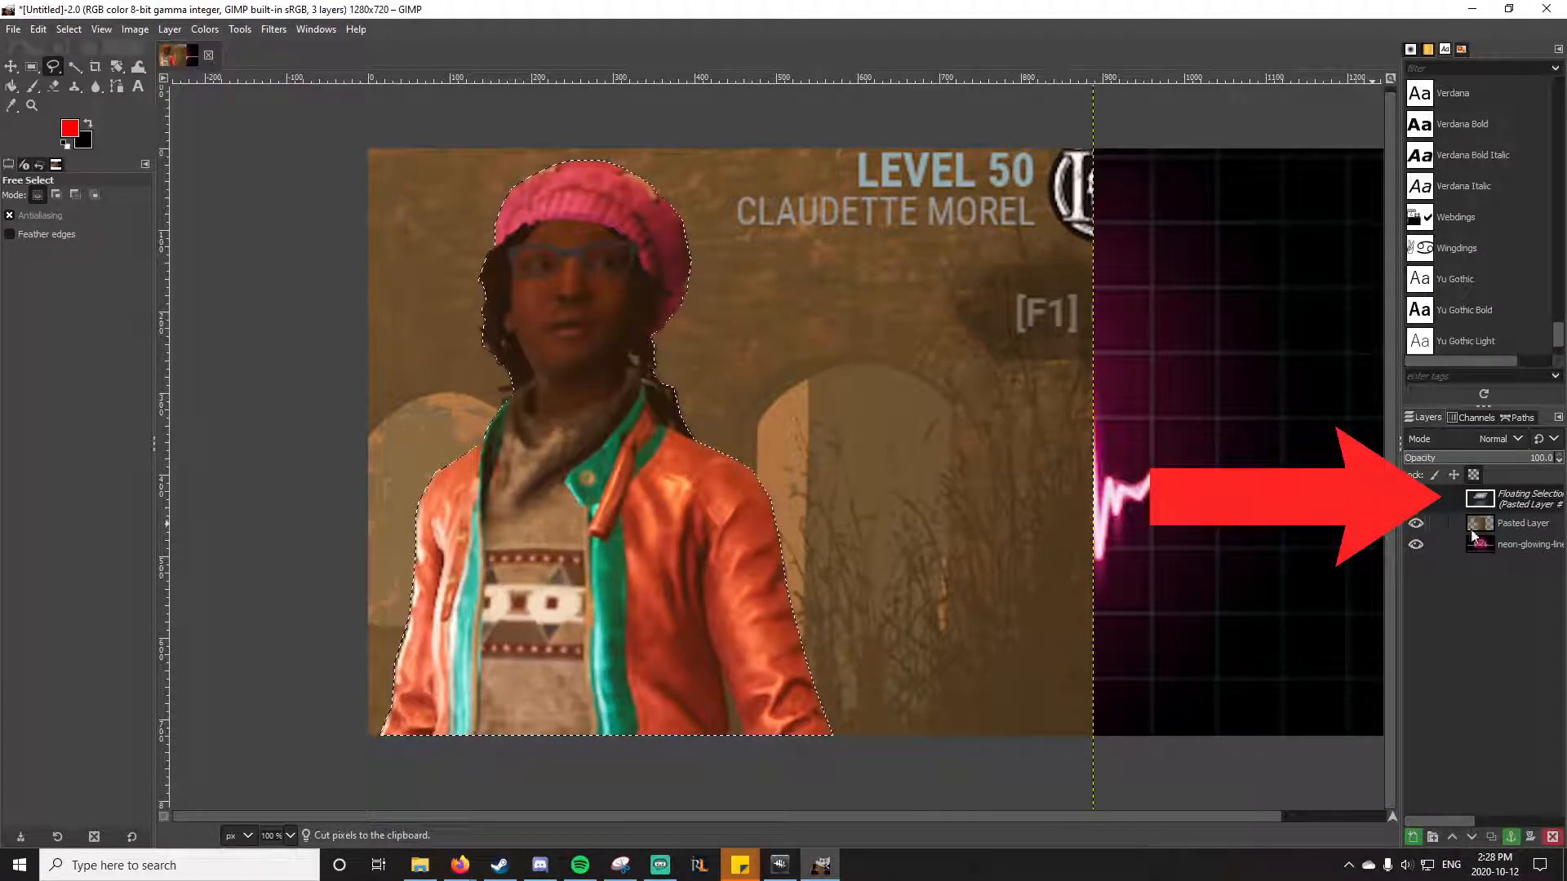
{"action": "right_click", "coordinate": [1494, 497]}
{"action": "left_click", "coordinate": [1387, 116]}
{"action": "left_click", "coordinate": [1416, 516]}
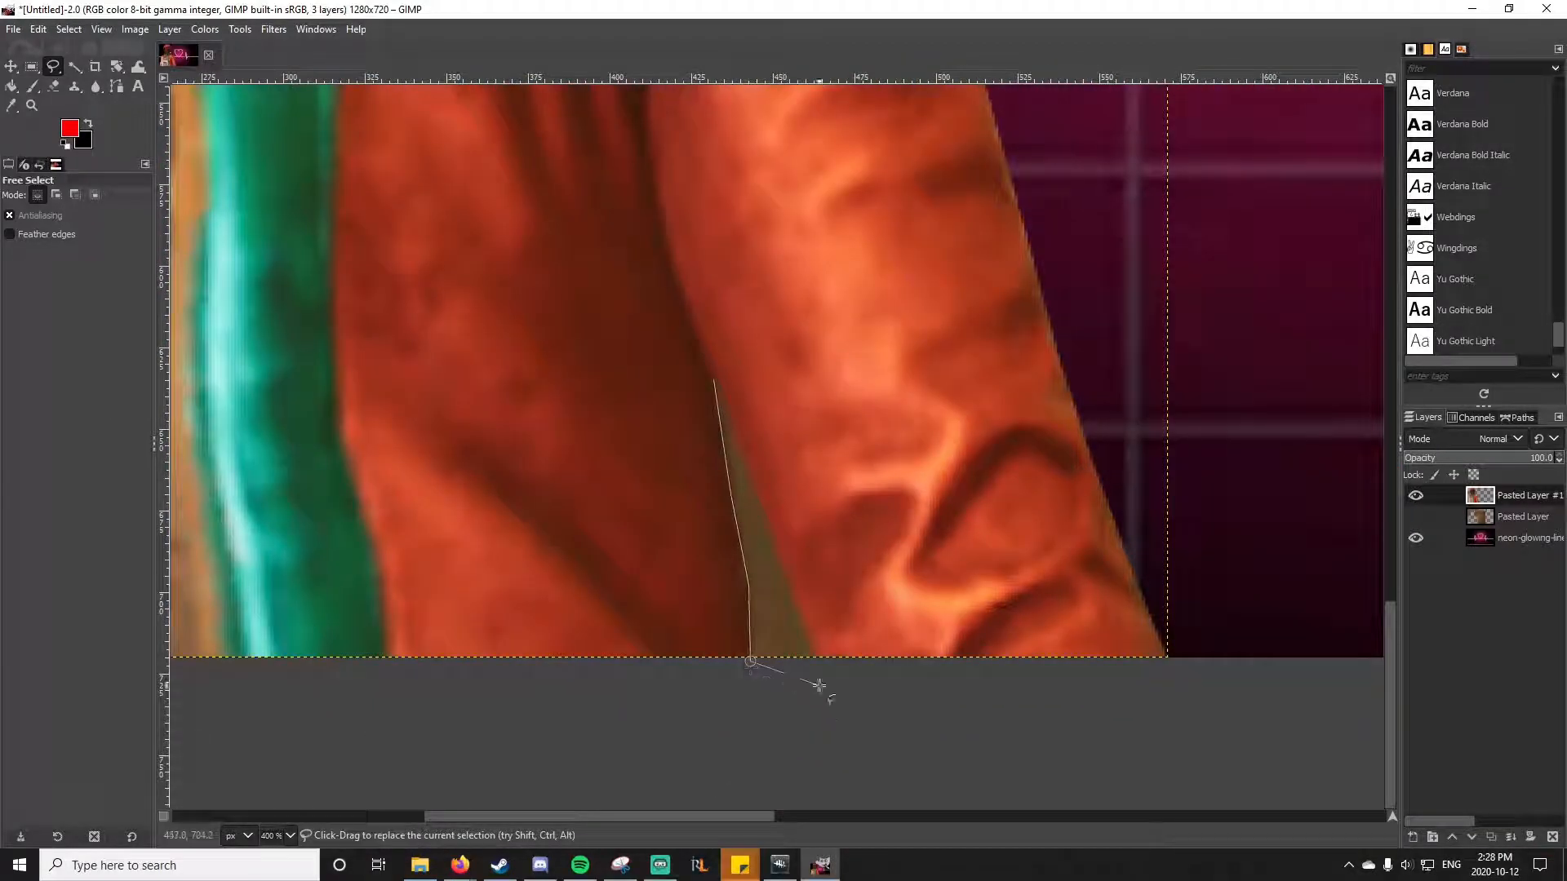
Step: Select and delete the leftover background patches between the arm and jacket and in the hair gaps
{"action": "left_click", "coordinate": [800, 668]}
{"action": "key", "text": "Delete"}
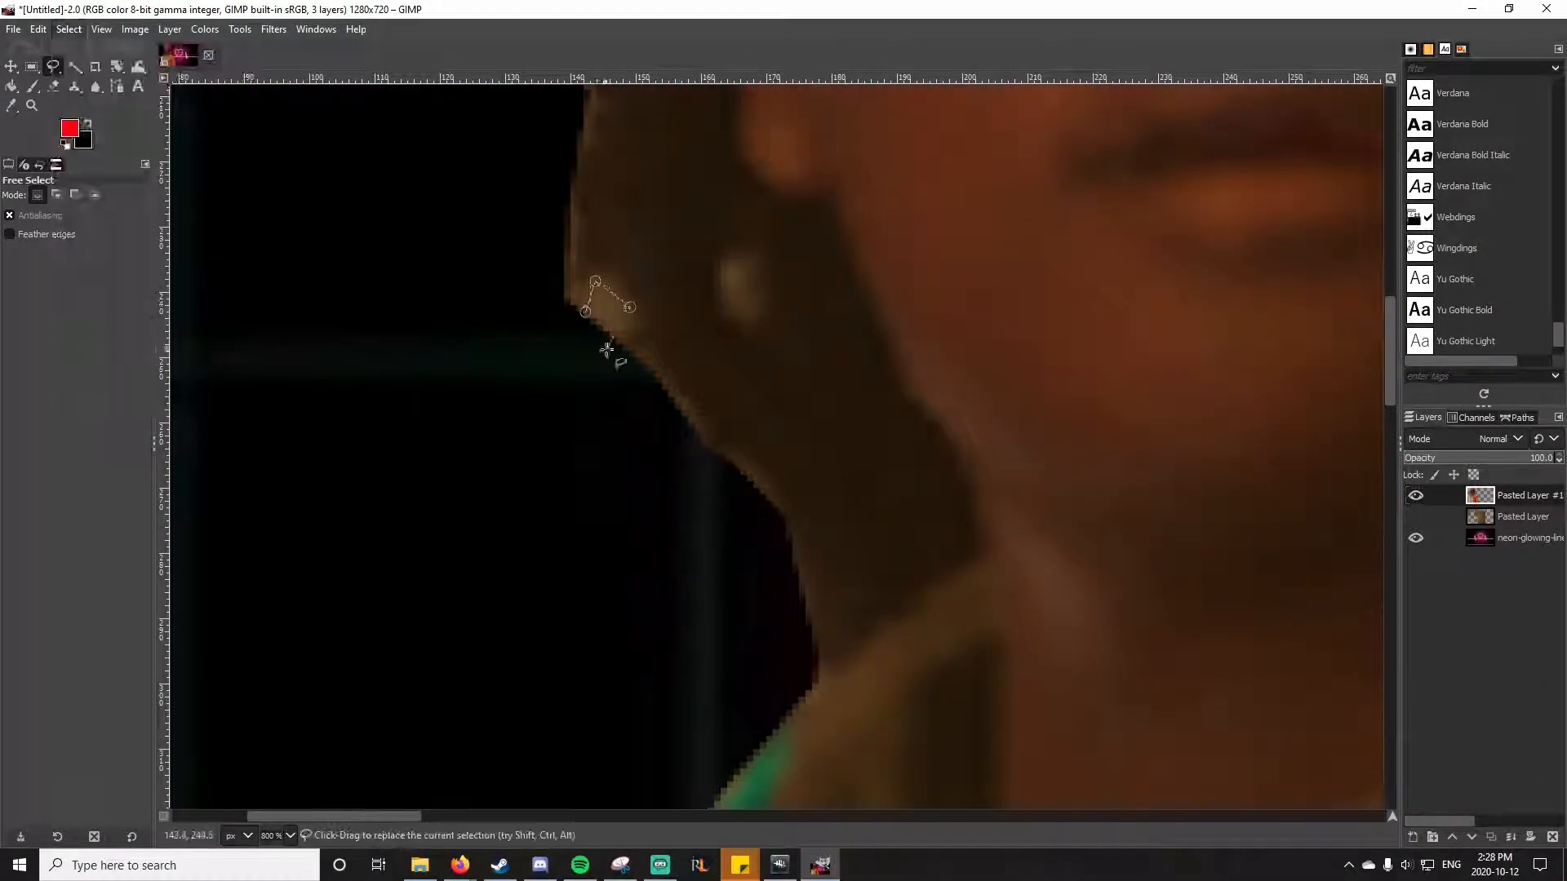
{"action": "left_click", "coordinate": [594, 282]}
{"action": "left_click", "coordinate": [38, 29]}
{"action": "left_click", "coordinate": [73, 157]}
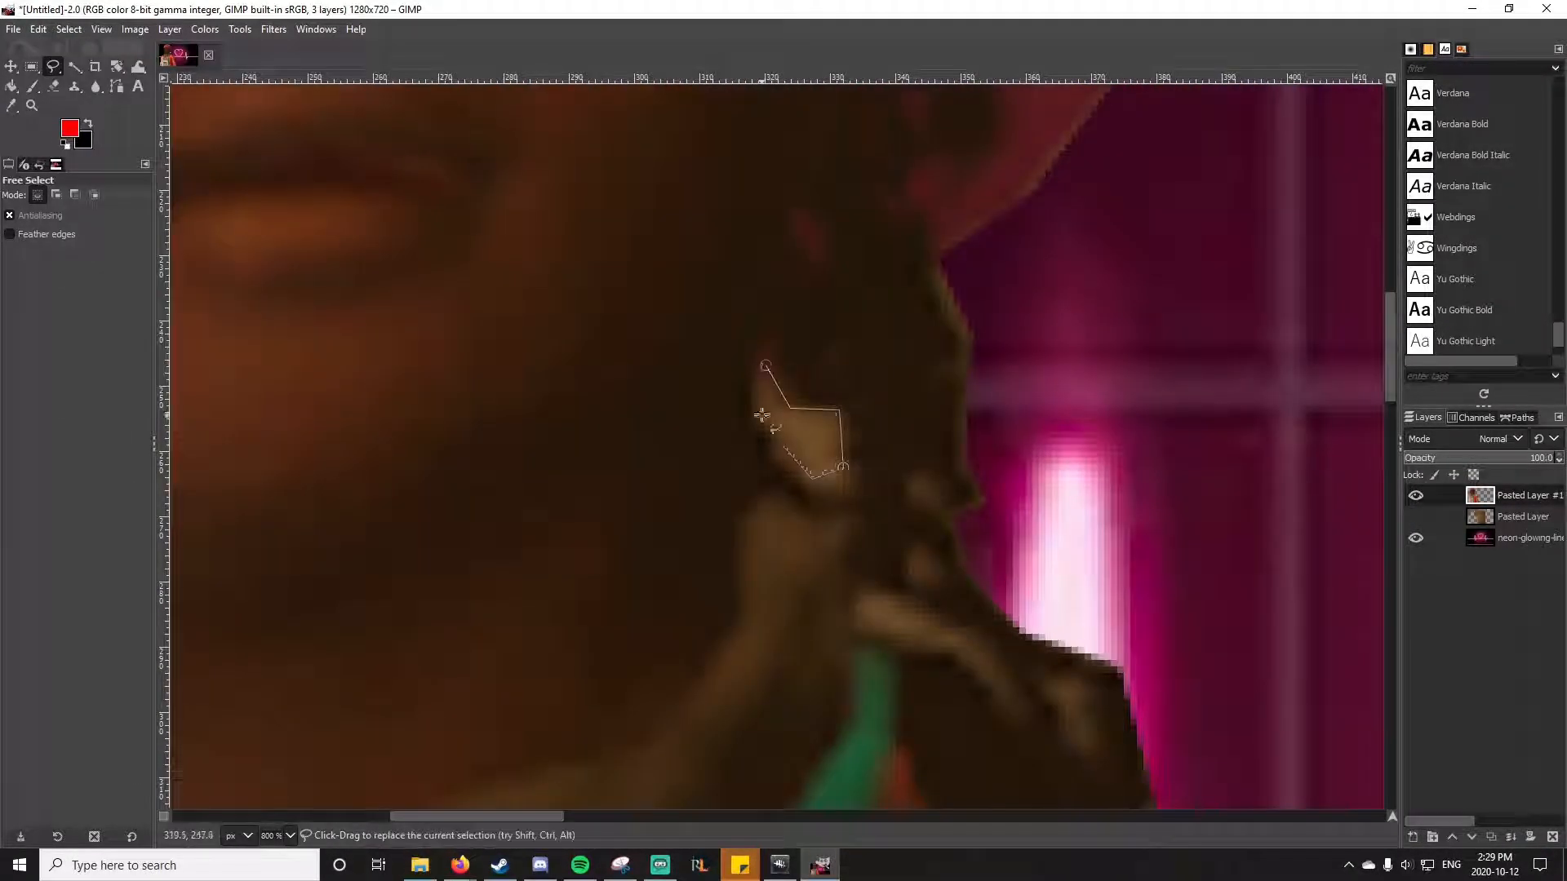
{"action": "scroll", "coordinate": [930, 484], "scroll_direction": "down", "scroll_amount": 5}
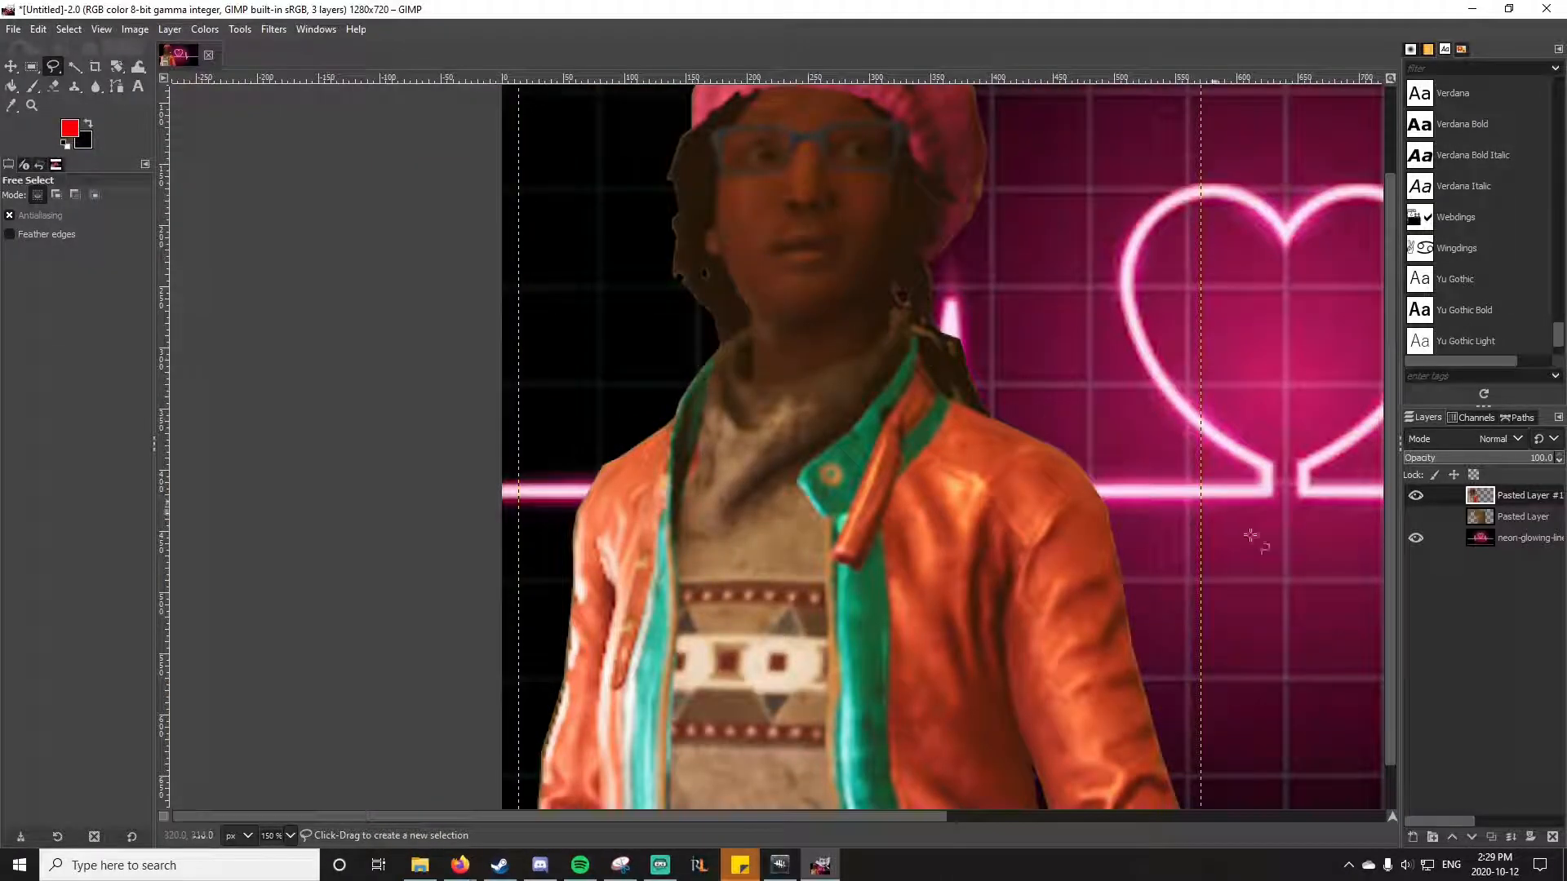
Step: Select the cutout layer's opaque area and soften the character's edges with the Blur tool at size 29, hardness 80
{"action": "right_click", "coordinate": [1503, 499]}
{"action": "left_click", "coordinate": [1420, 496]}
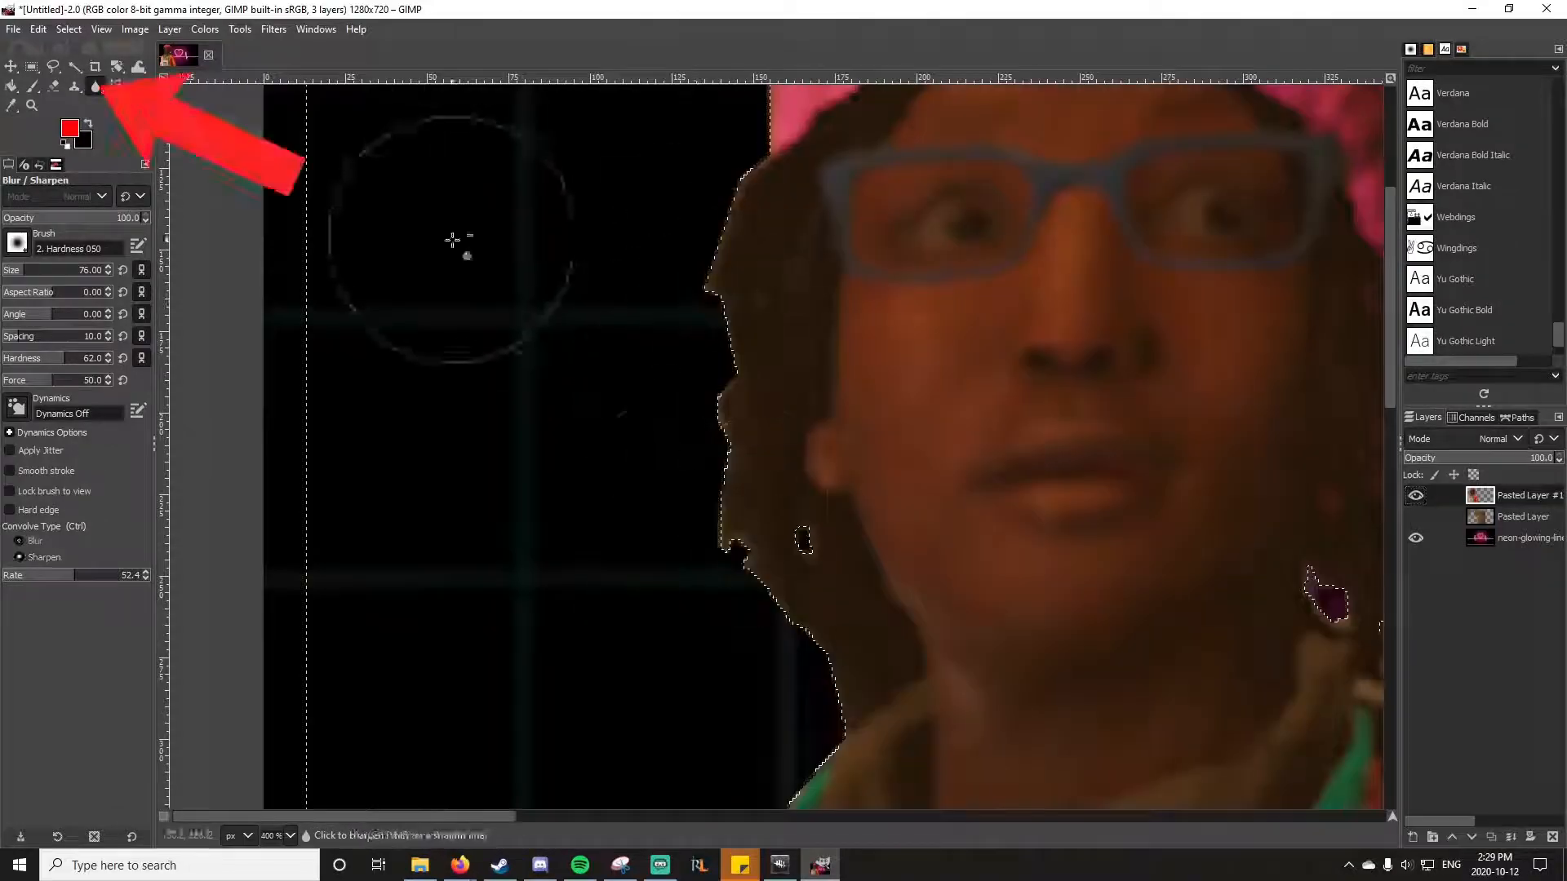
{"action": "scroll", "coordinate": [719, 805], "scroll_direction": "down", "scroll_amount": 9}
{"action": "scroll", "coordinate": [489, 604], "scroll_direction": "down", "scroll_amount": 12}
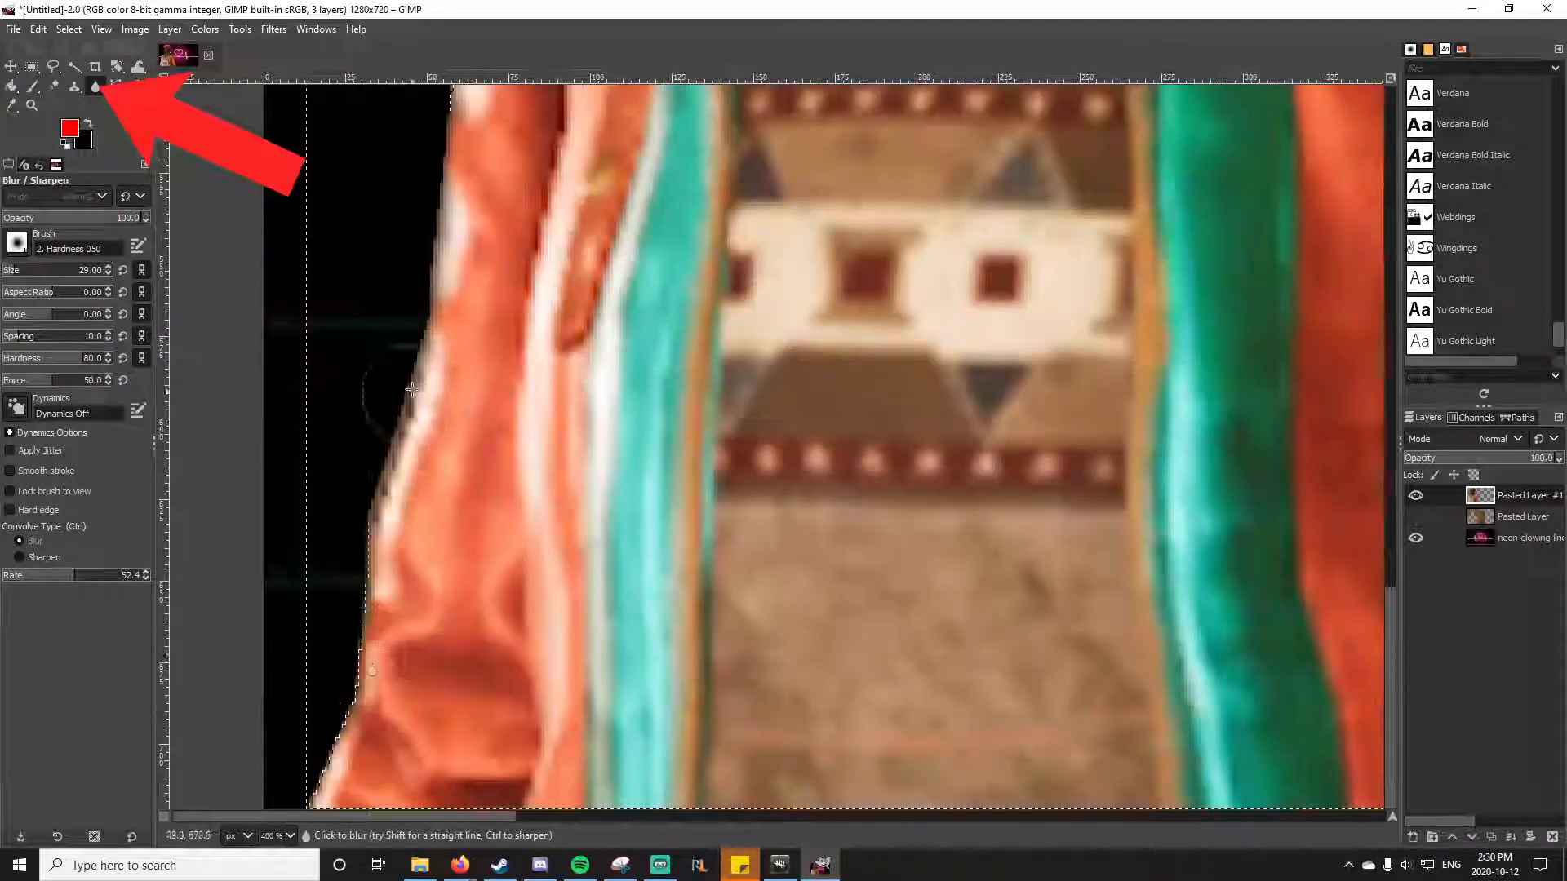
{"action": "left_click_drag", "start_coordinate": [450, 816], "coordinate": [727, 816]}
{"action": "scroll", "coordinate": [914, 326], "scroll_direction": "up", "scroll_amount": 5}
{"action": "left_click_drag", "start_coordinate": [928, 702], "coordinate": [812, 183]}
{"action": "scroll", "coordinate": [812, 183], "scroll_direction": "up", "scroll_amount": 12}
{"action": "scroll", "coordinate": [371, 504], "scroll_direction": "up", "scroll_amount": 5}
{"action": "left_click_drag", "start_coordinate": [702, 816], "coordinate": [608, 816]}
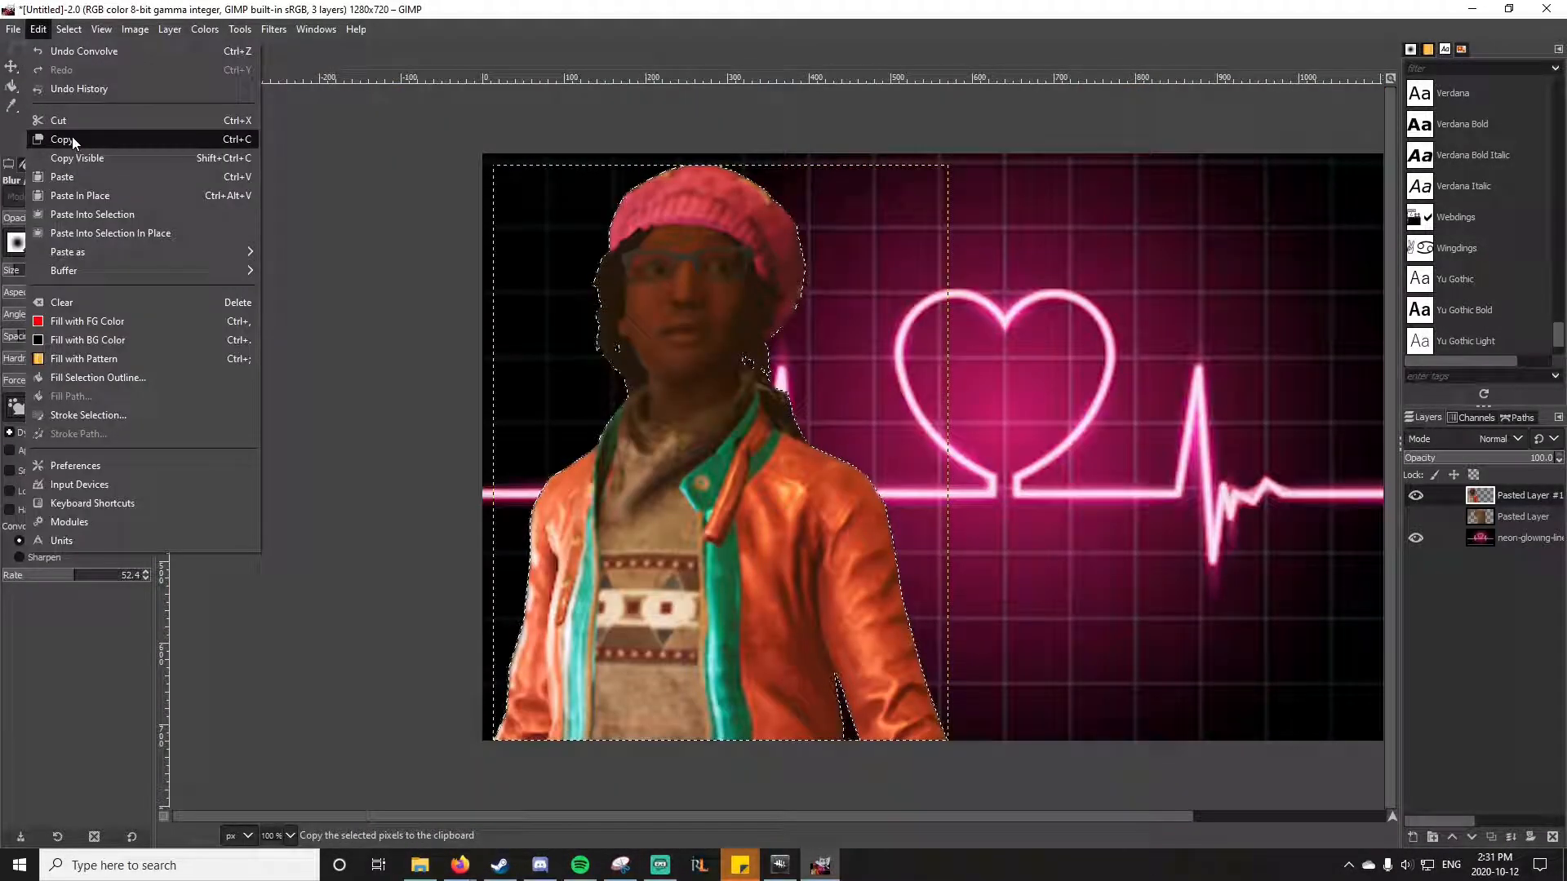
Step: Grow the selection around the character cutout
{"action": "mouse_move", "coordinate": [76, 32]}
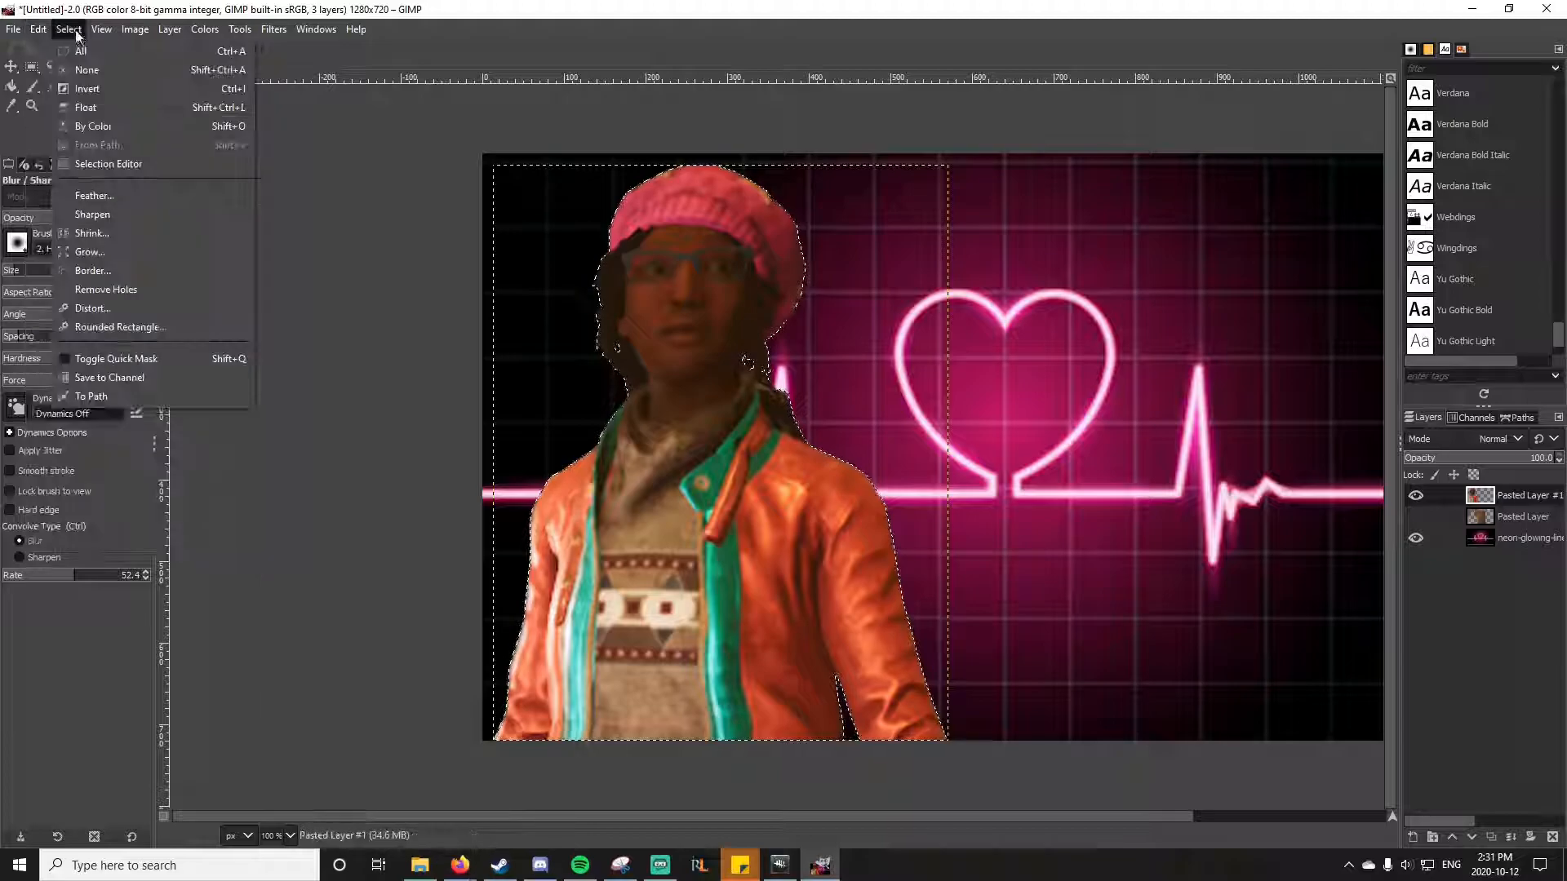
{"action": "left_click", "coordinate": [90, 252]}
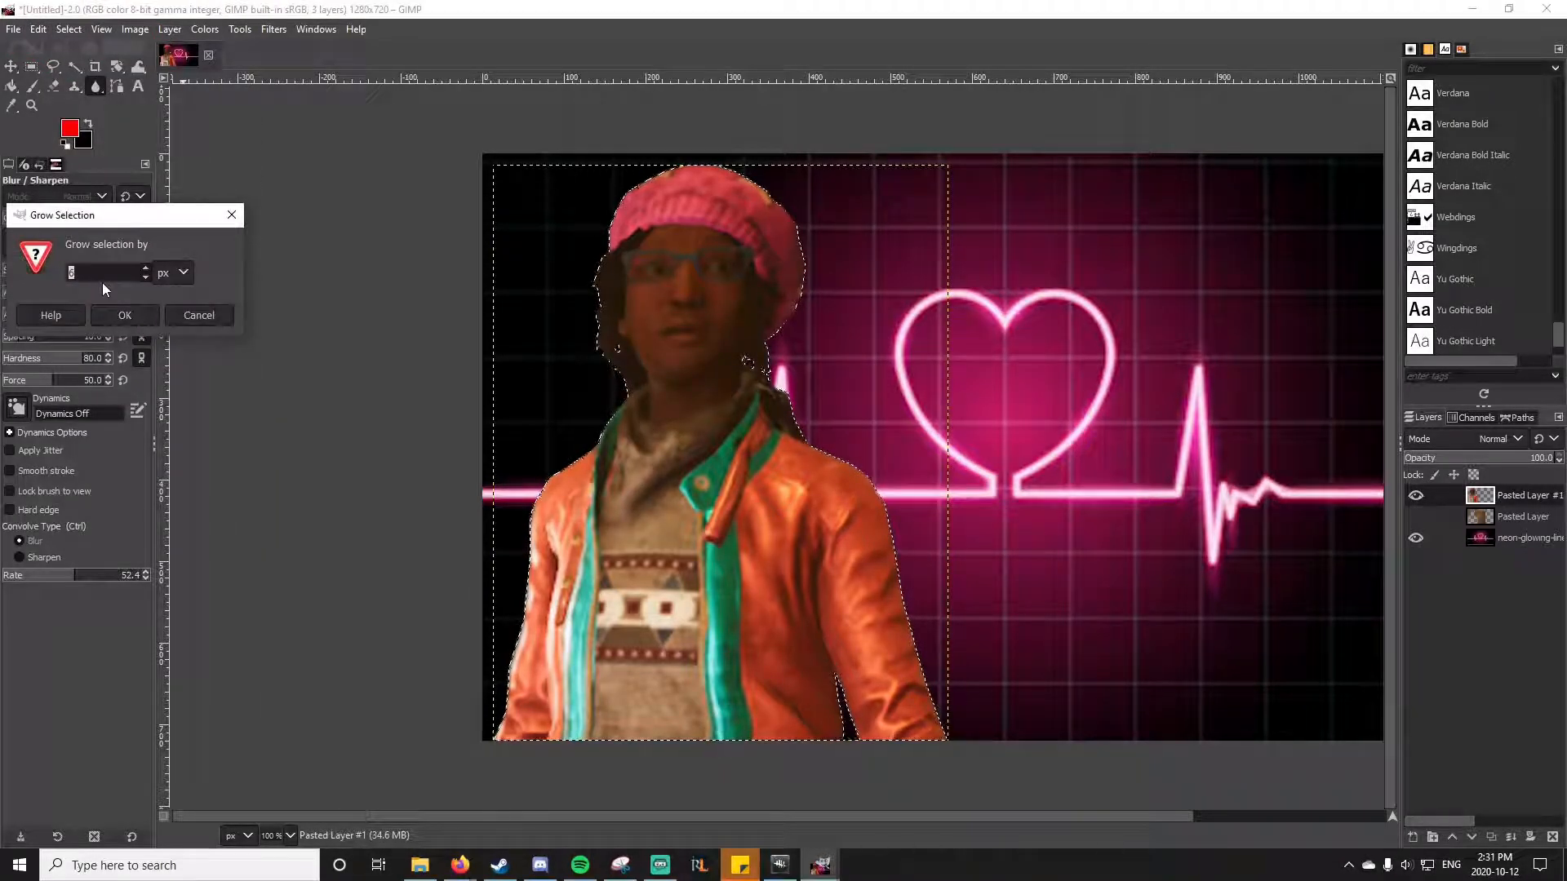
{"action": "key", "text": "Return"}
Step: Add a transparent 1280 × 720 px layer named Background and place it beneath the character cutout
{"action": "right_click", "coordinate": [1510, 501]}
{"action": "left_click", "coordinate": [1400, 119]}
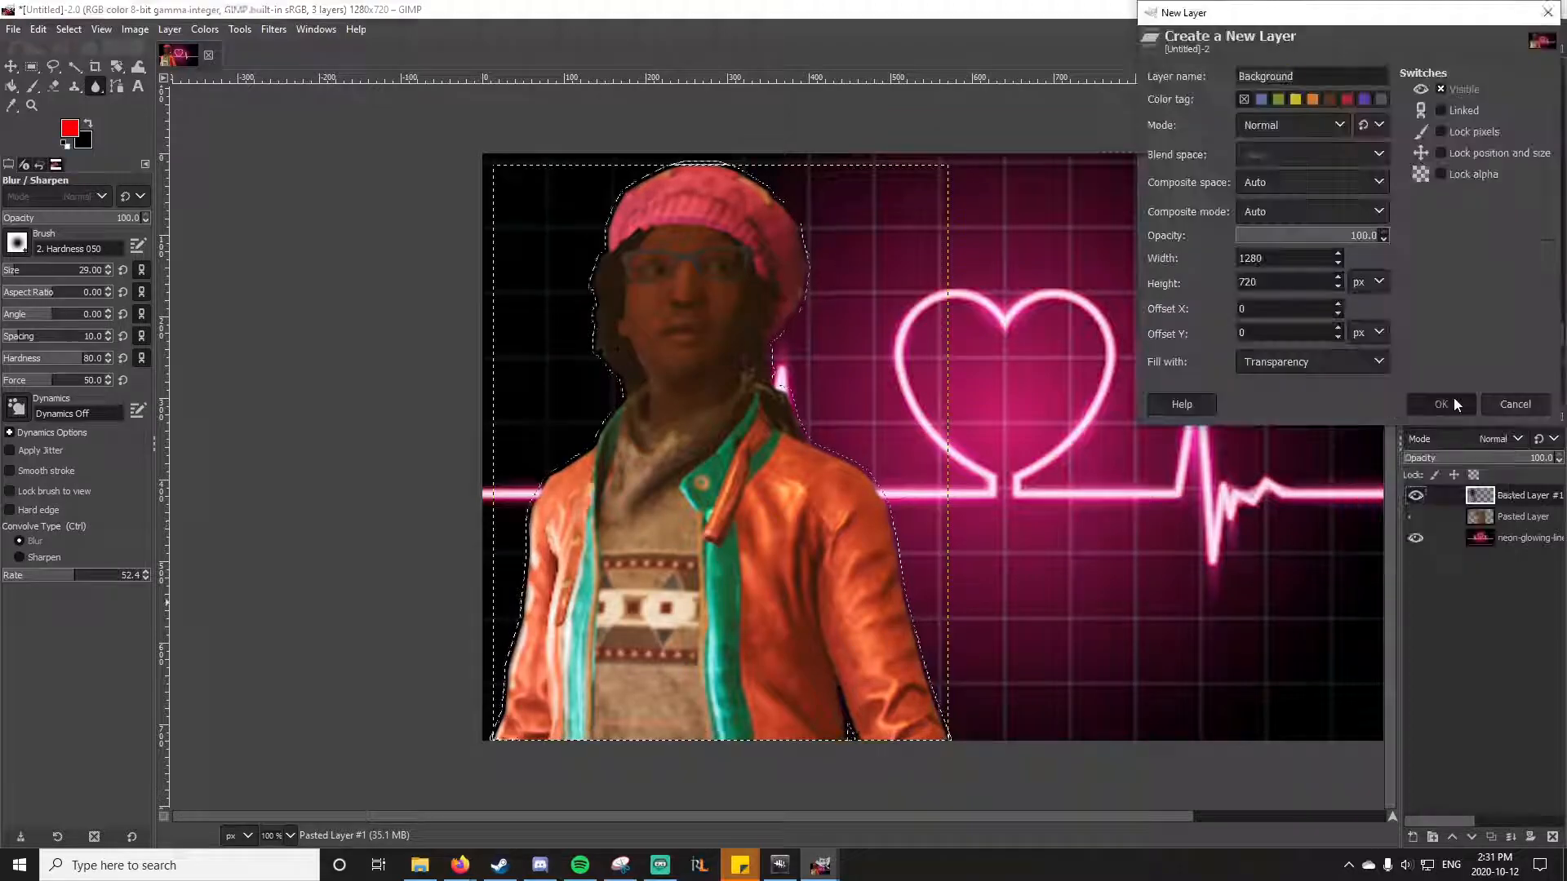
{"action": "key", "text": "Return"}
{"action": "left_click_drag", "start_coordinate": [1520, 525], "coordinate": [1520, 526]}
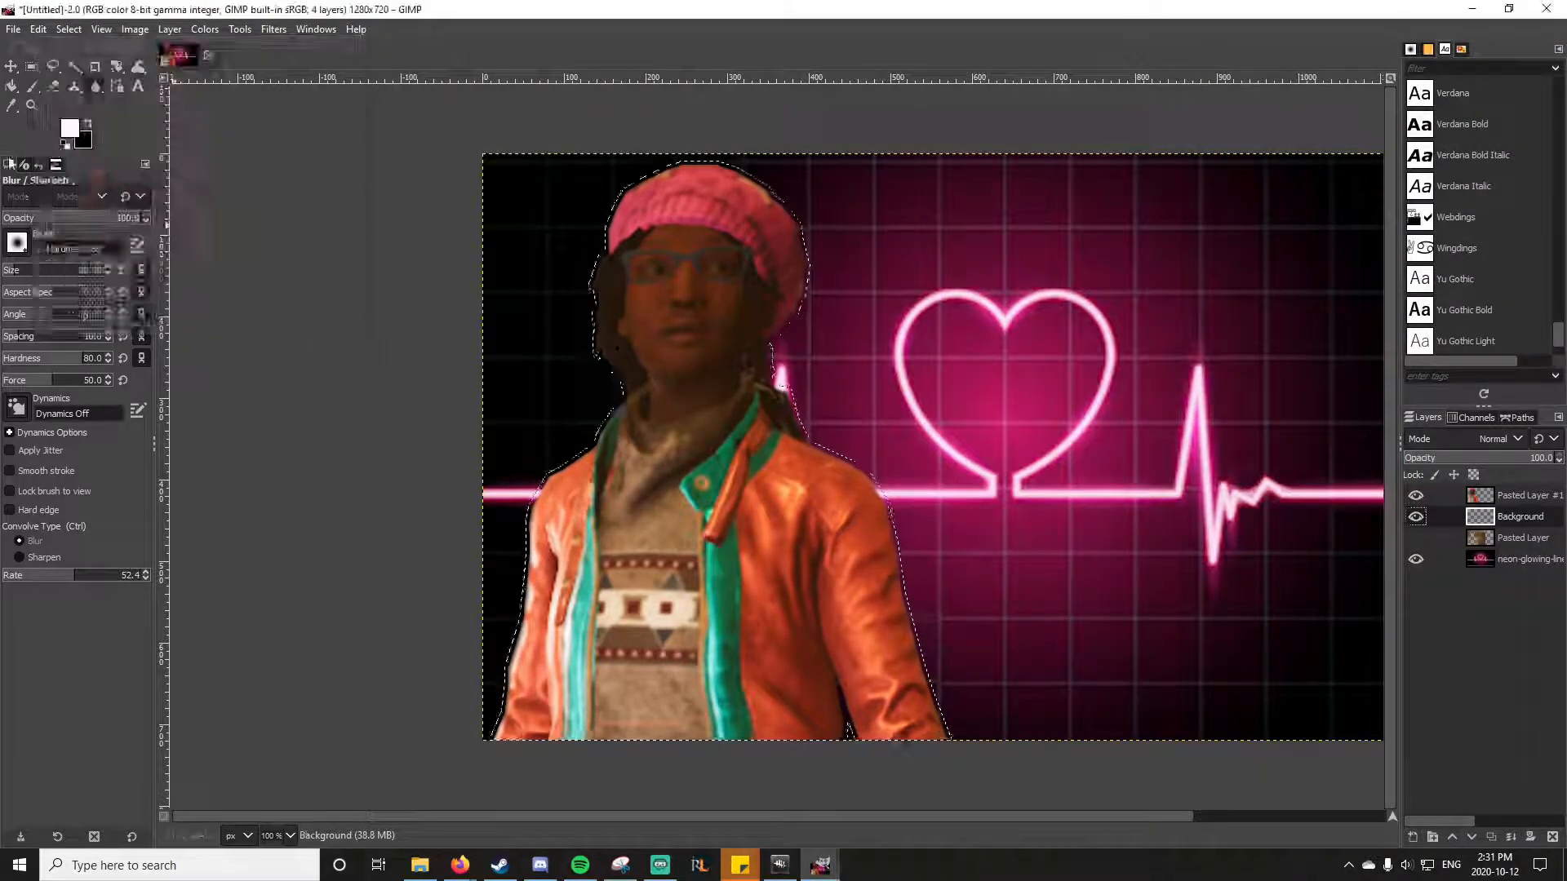
Step: Fill the grown selection on the Background layer with white to outline the character
{"action": "left_click", "coordinate": [11, 87]}
{"action": "left_click", "coordinate": [797, 527]}
{"action": "key", "text": "shift+u"}
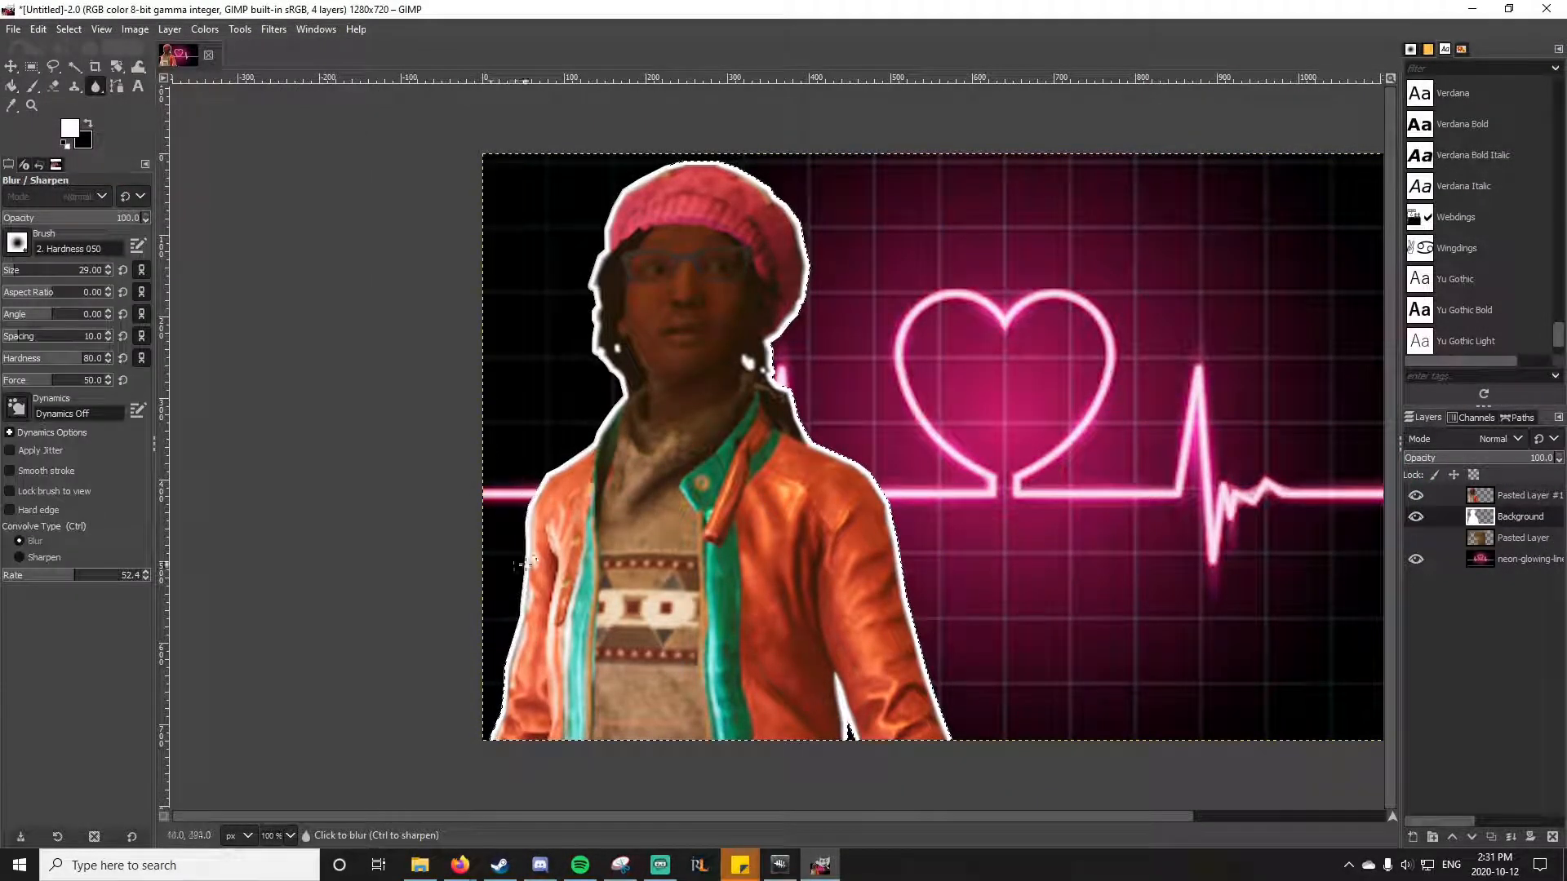
Step: Merge the character cutout layer down into the white outline layer
{"action": "right_click", "coordinate": [1500, 521]}
{"action": "left_click", "coordinate": [1512, 491]}
{"action": "right_click", "coordinate": [1511, 491]}
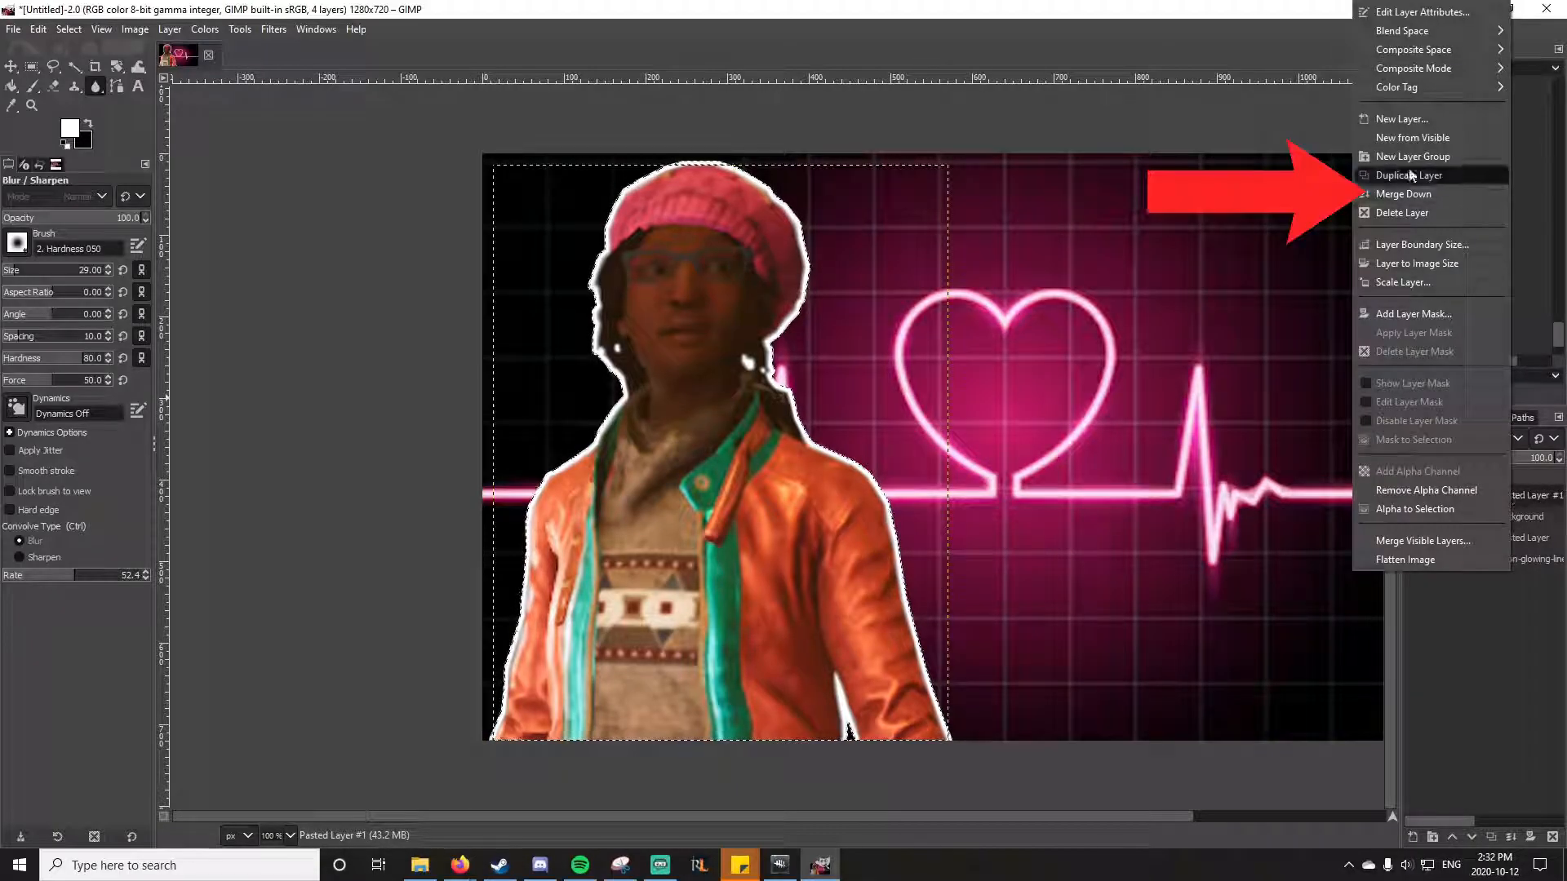
{"action": "left_click", "coordinate": [1393, 194]}
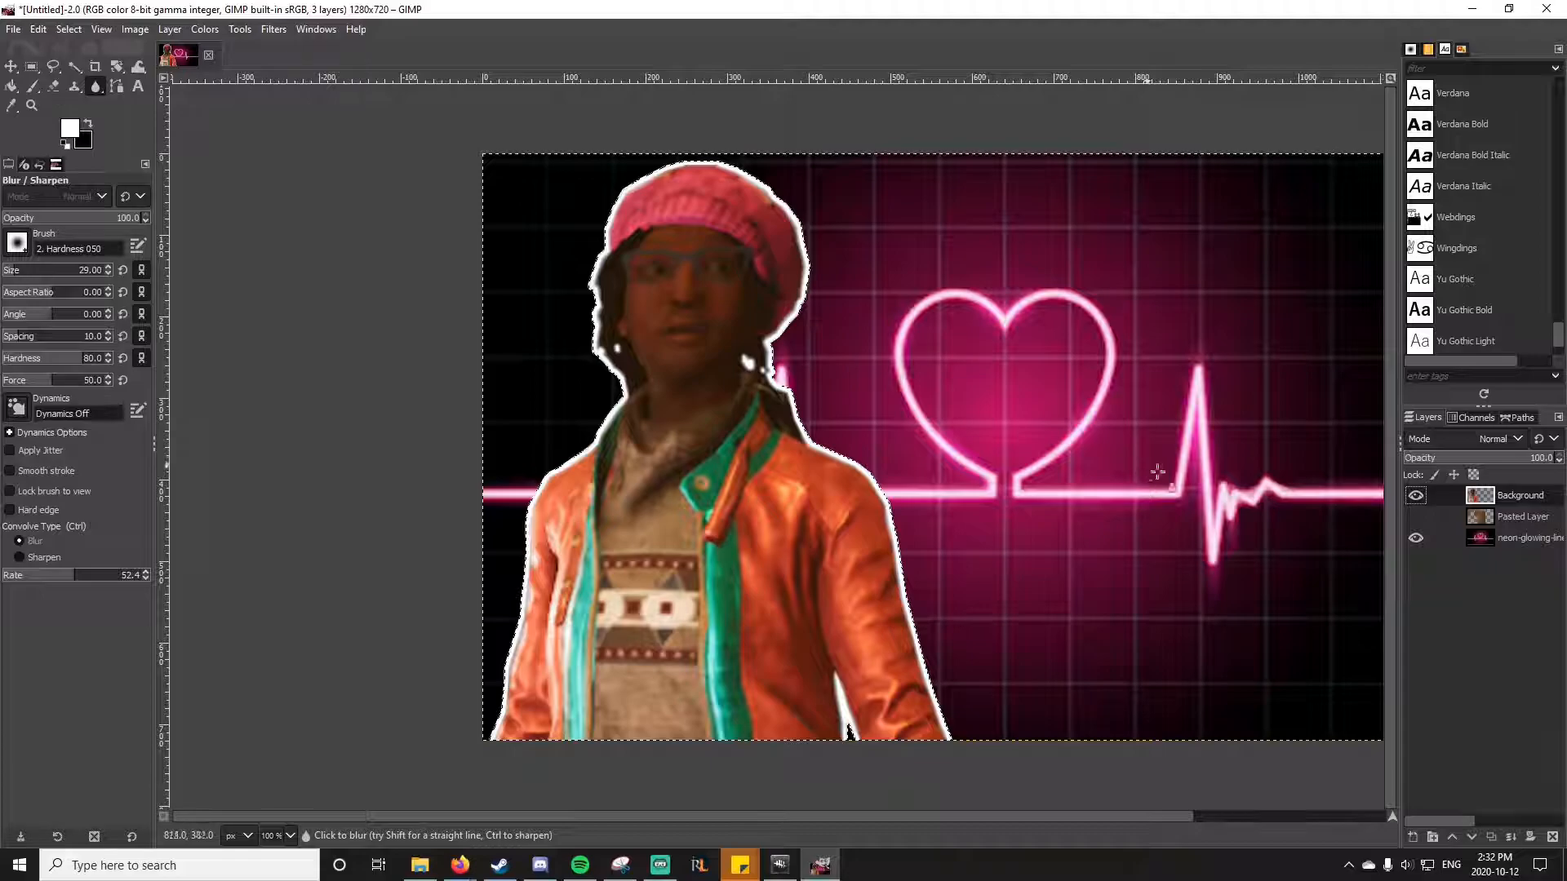
{"action": "right_click", "coordinate": [1510, 495]}
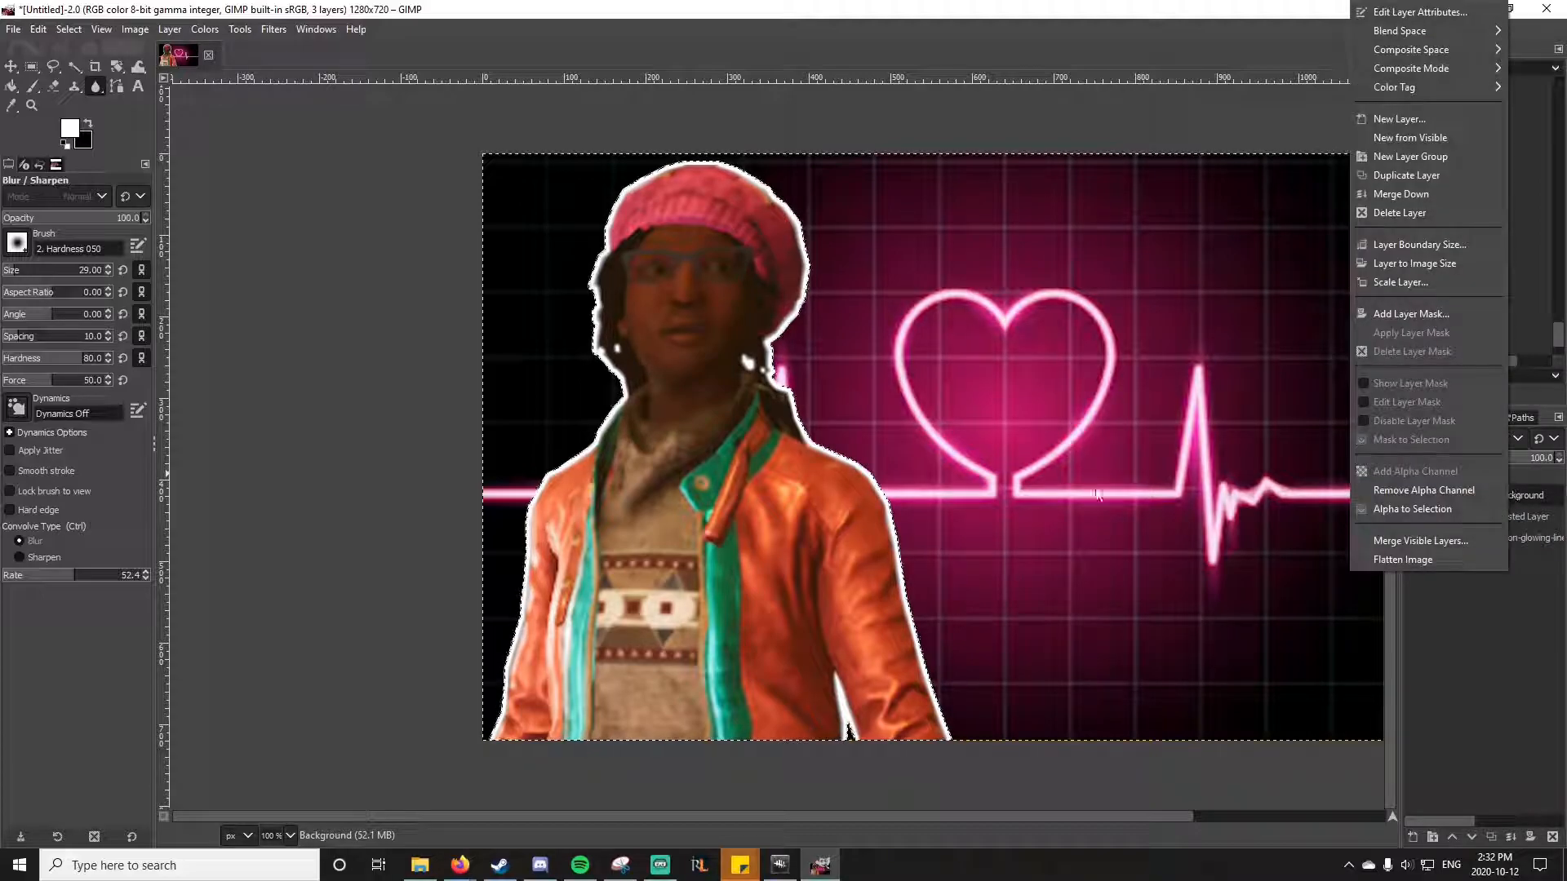
{"action": "left_click", "coordinate": [333, 261]}
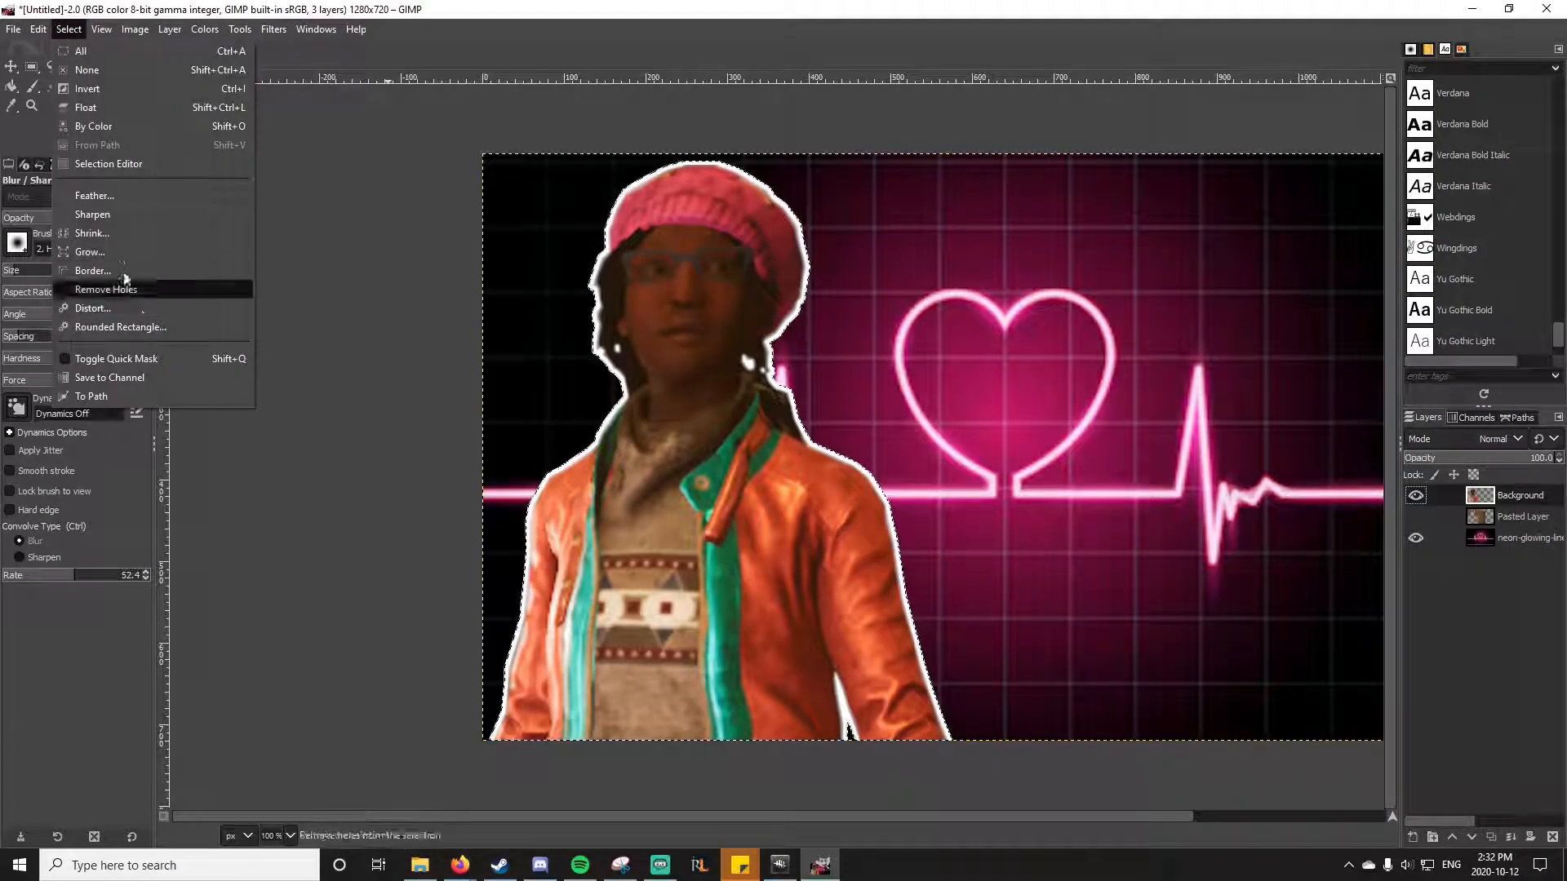
Step: Grow the selection around the white-outlined character by 10 px and fill it with yellow on a new transparent 1280 × 720 px layer beneath
{"action": "left_click", "coordinate": [116, 250]}
{"action": "type", "text": "10"}
{"action": "key", "text": "Return"}
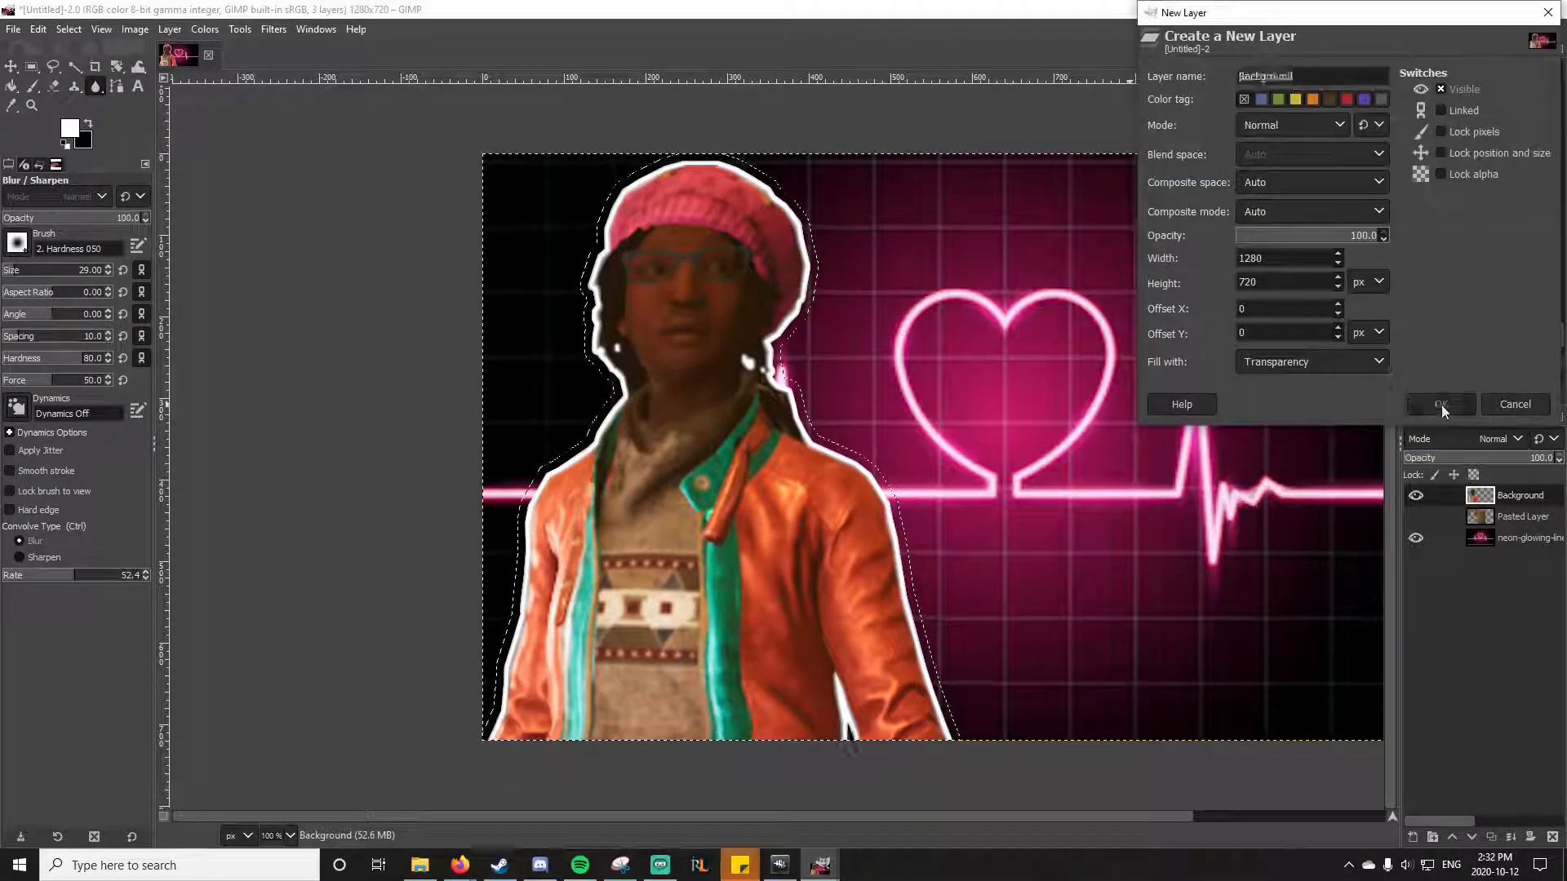
{"action": "left_click", "coordinate": [1441, 406]}
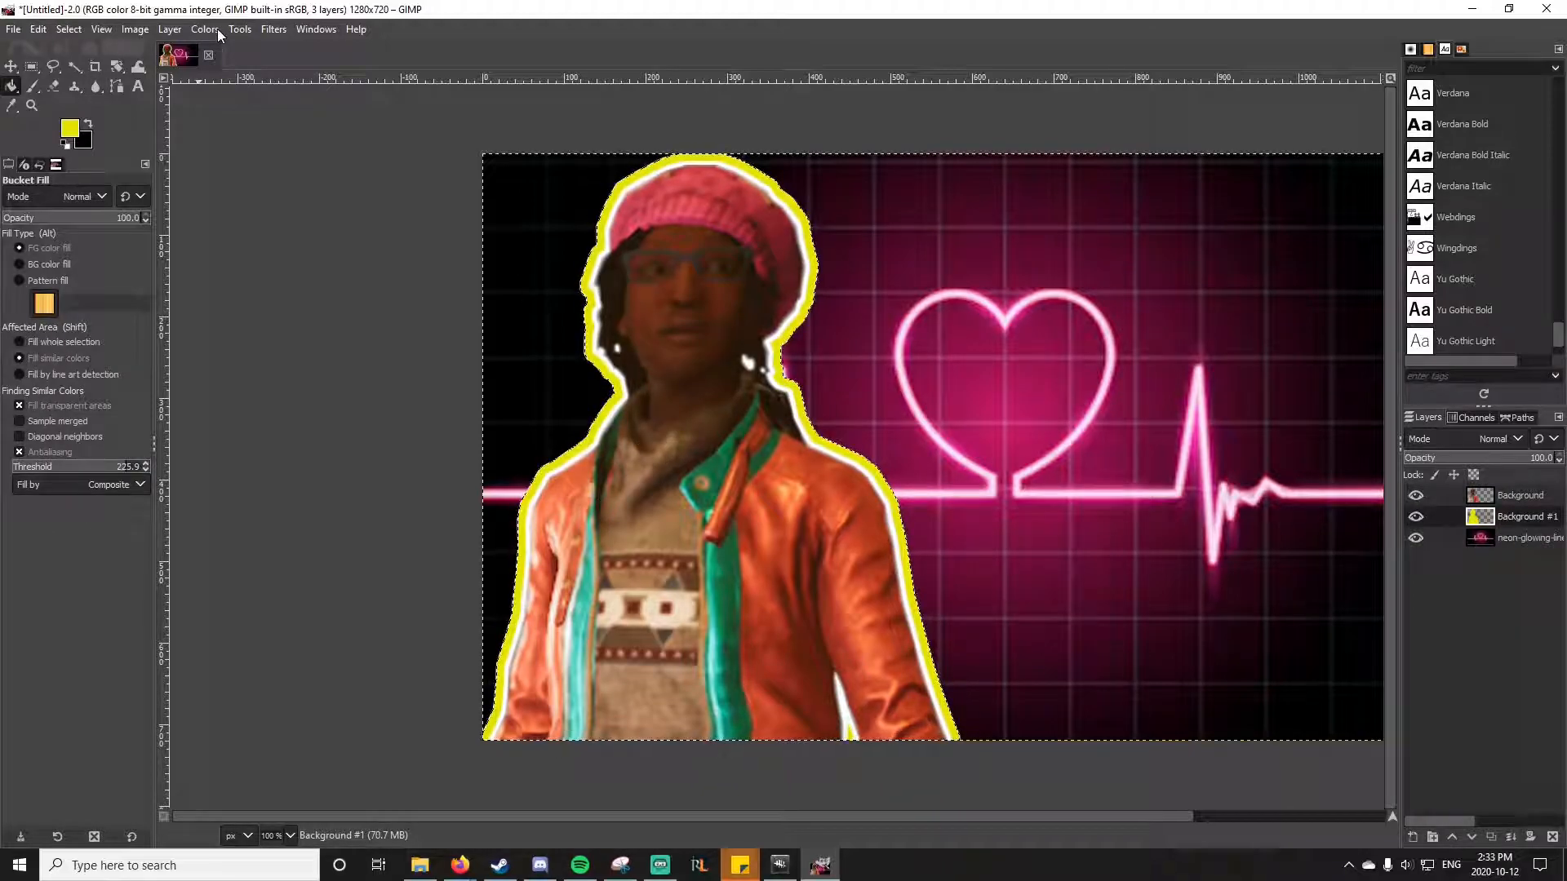
Step: Clear the selection and soften the yellow outline into a glow with a Gaussian Blur of 6.32
{"action": "left_click", "coordinate": [70, 28]}
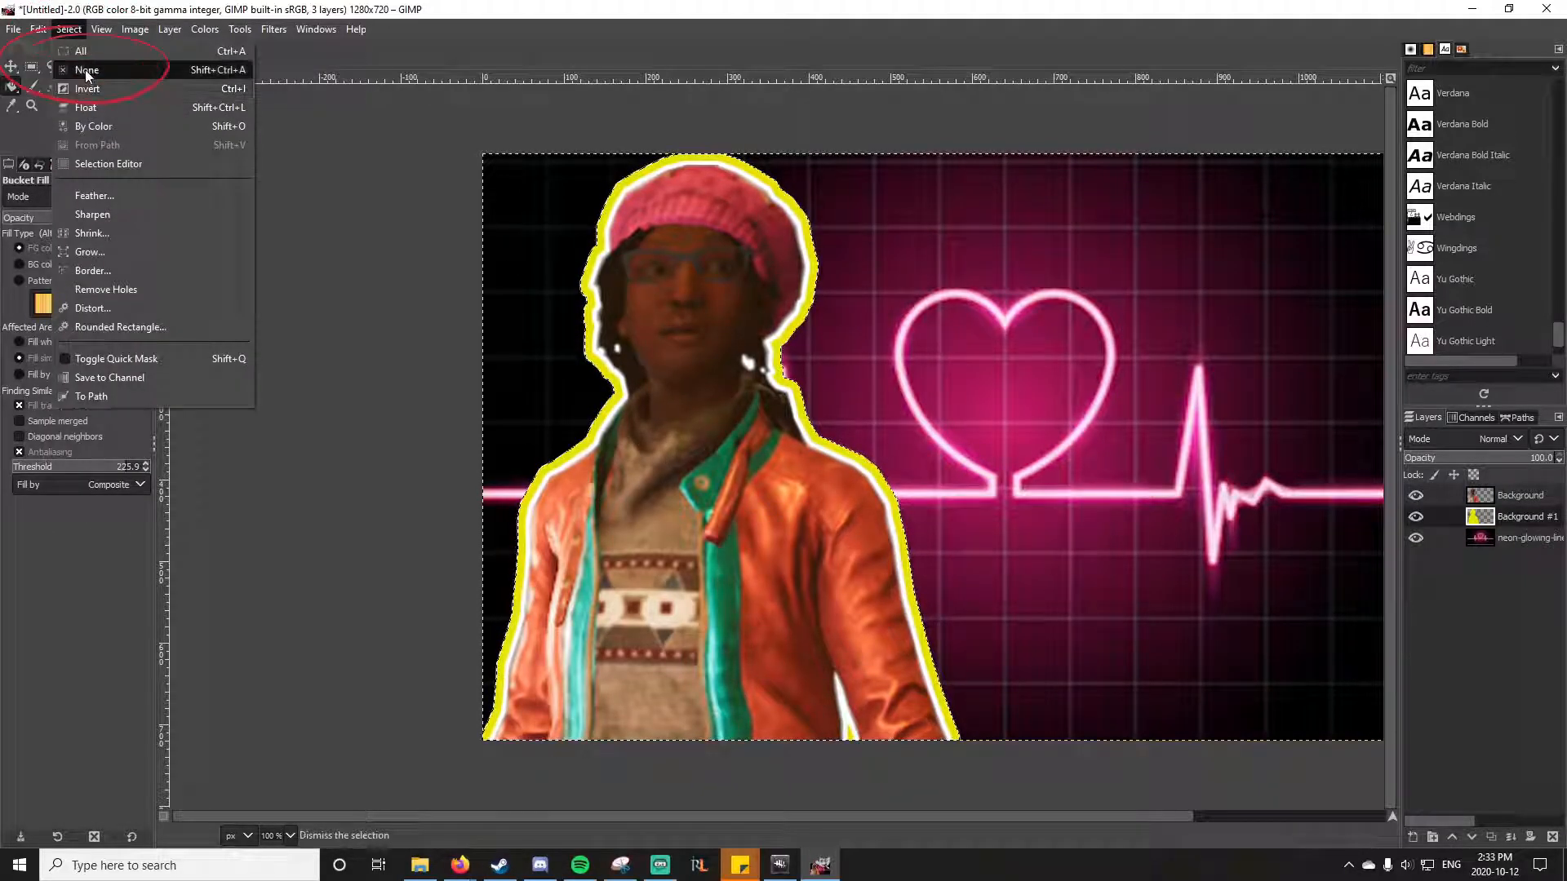
{"action": "left_click", "coordinate": [81, 90]}
{"action": "left_click", "coordinate": [239, 31]}
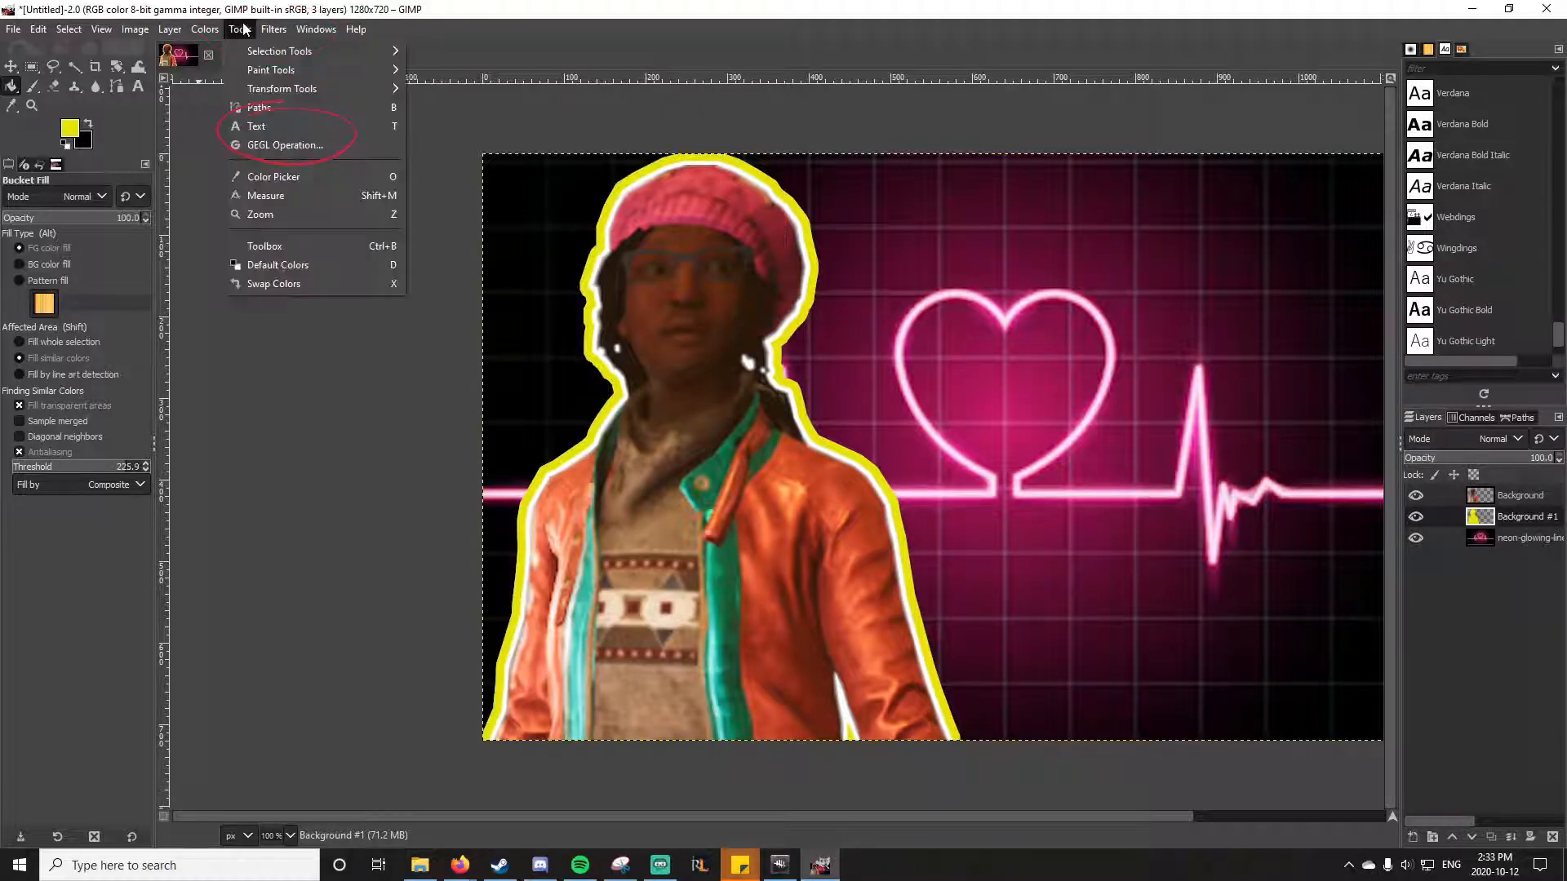
{"action": "mouse_move", "coordinate": [273, 30]}
{"action": "mouse_move", "coordinate": [293, 139]}
{"action": "left_click", "coordinate": [530, 140]}
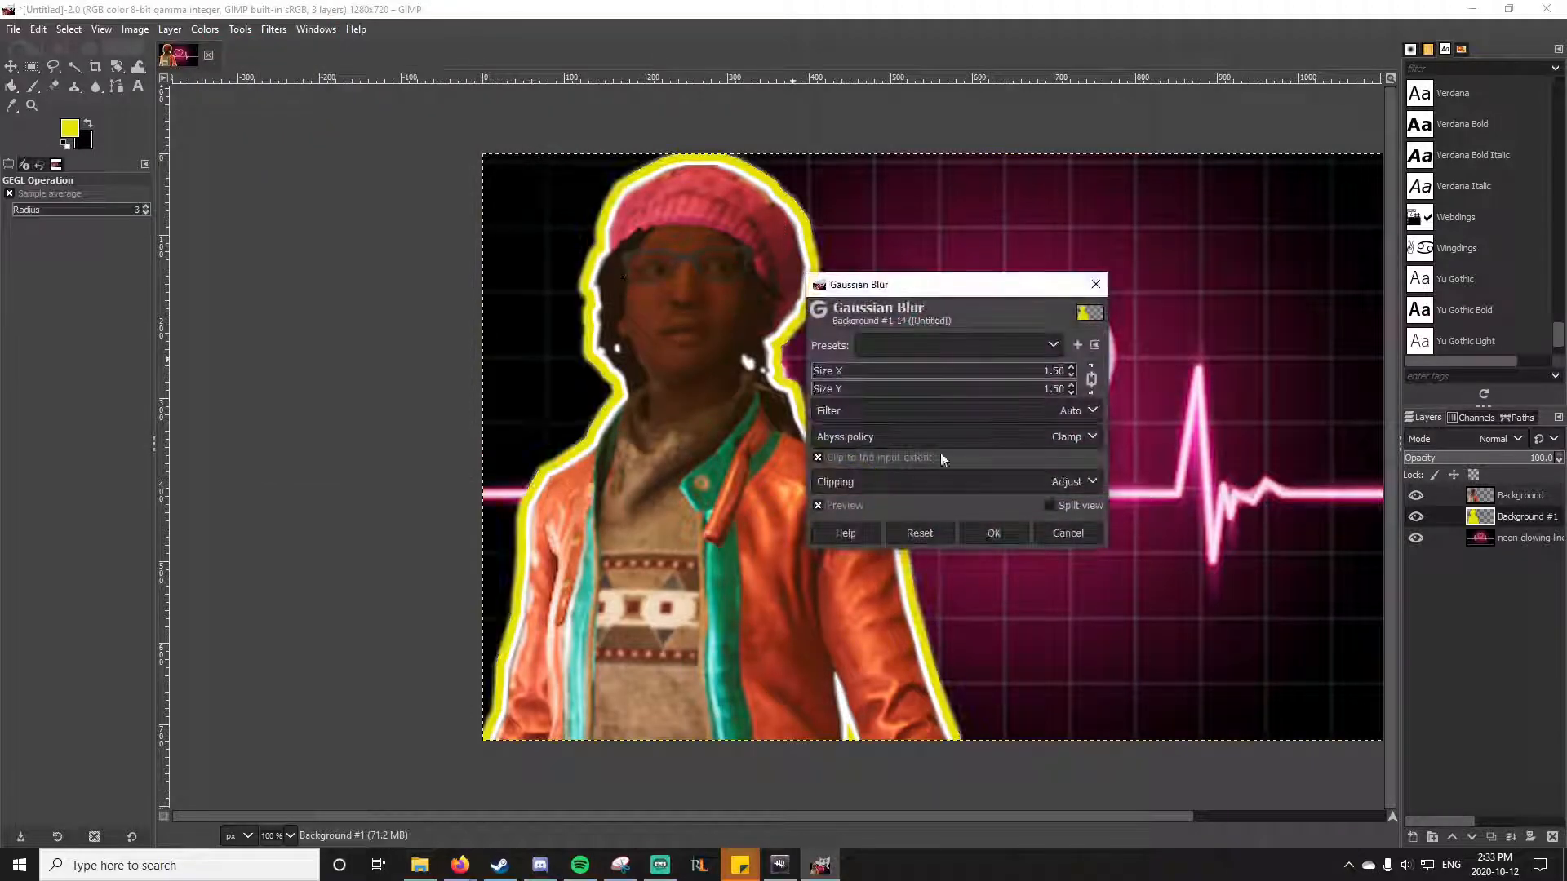
{"action": "left_click", "coordinate": [830, 385]}
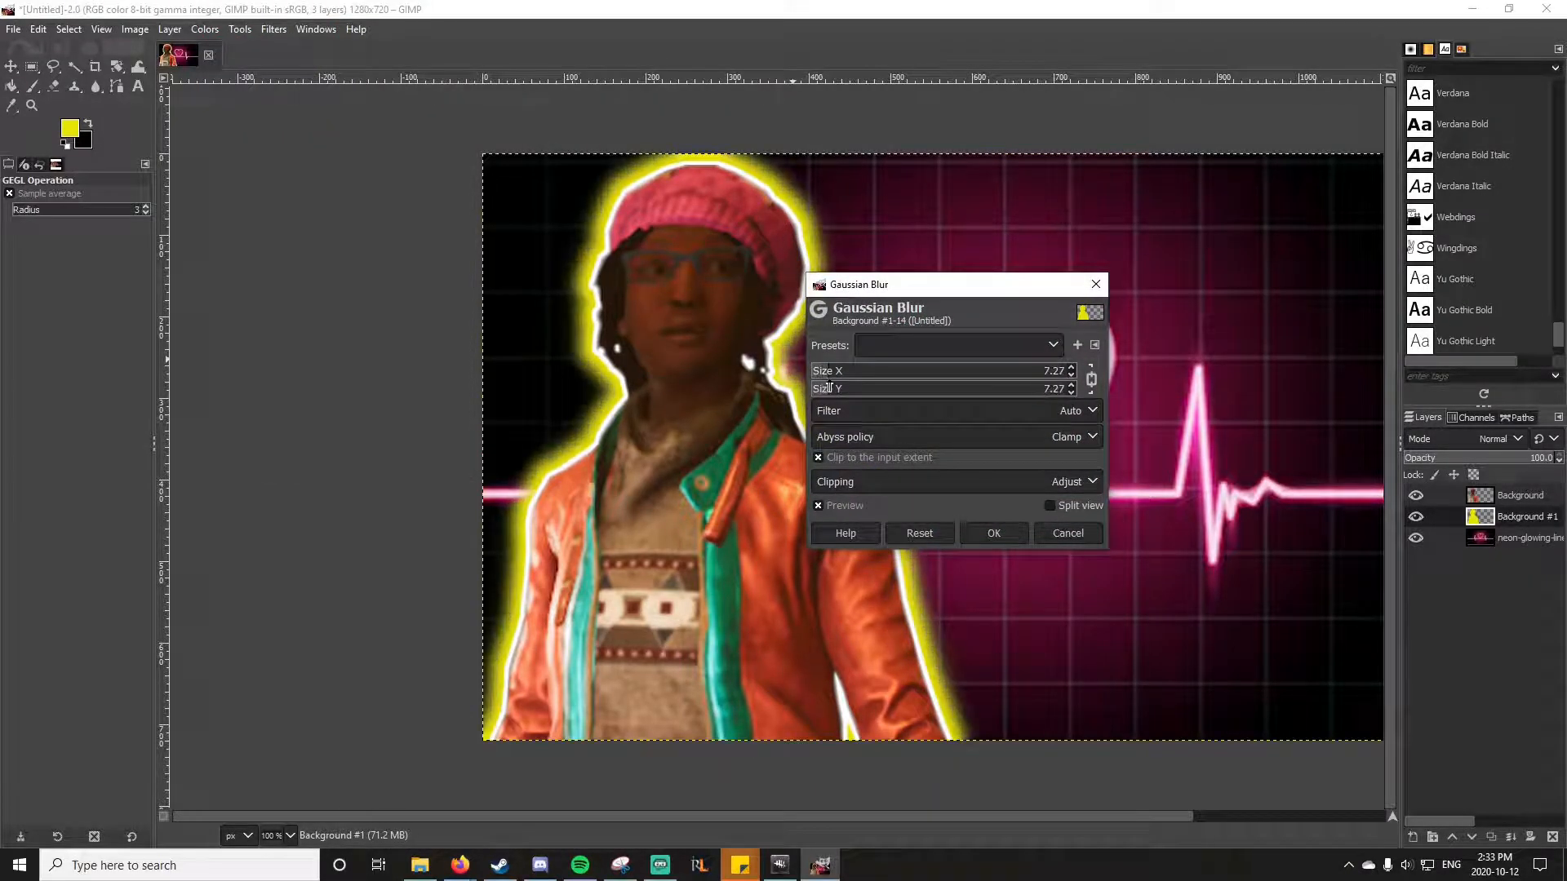
{"action": "left_click", "coordinate": [826, 389]}
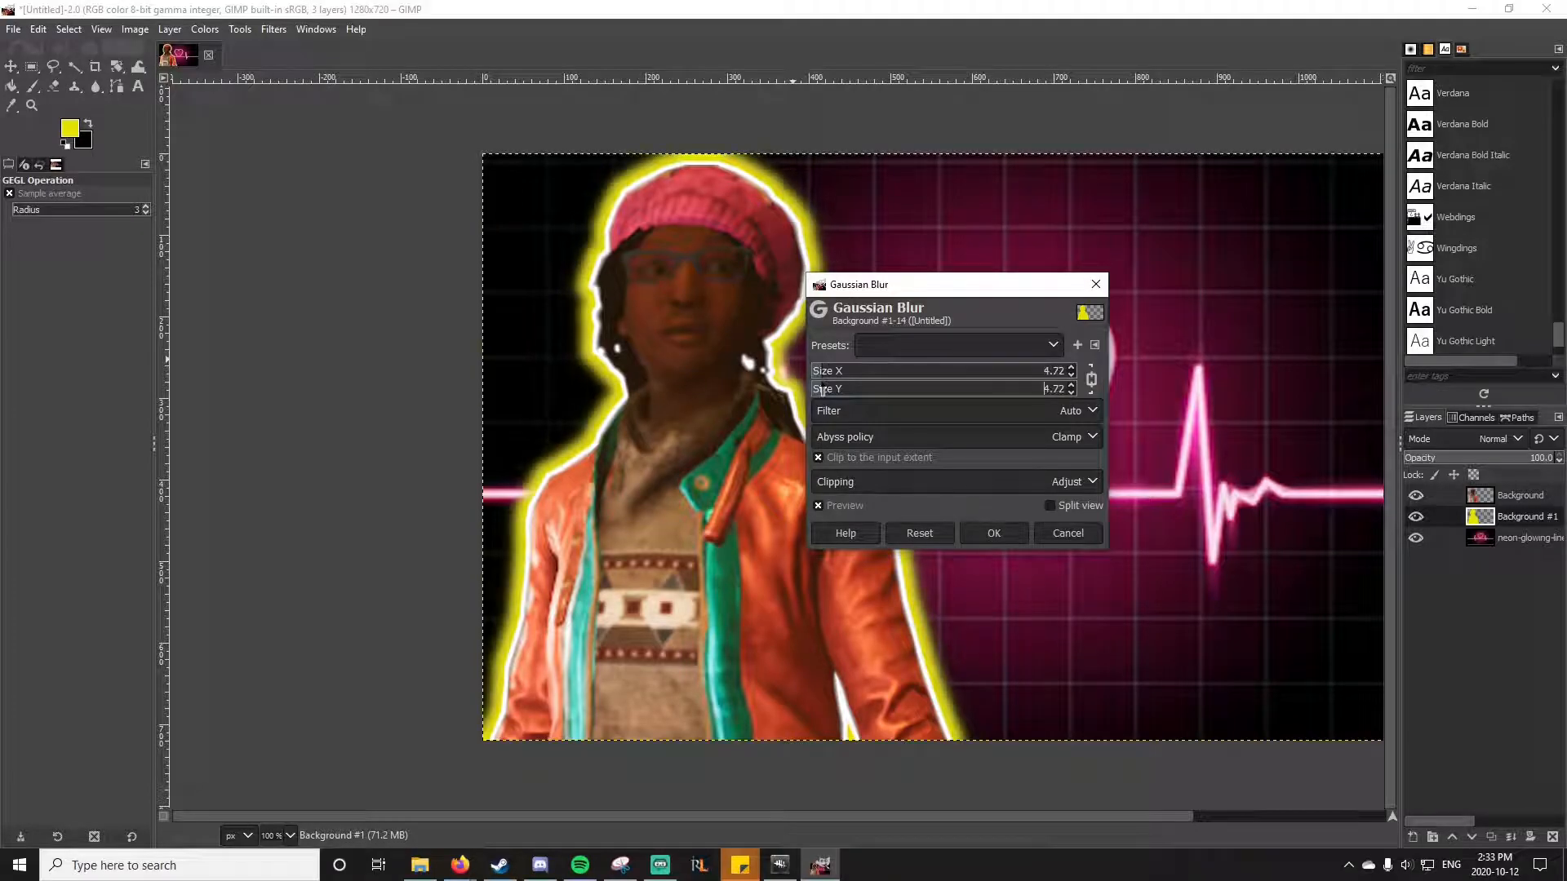
{"action": "left_click", "coordinate": [991, 538]}
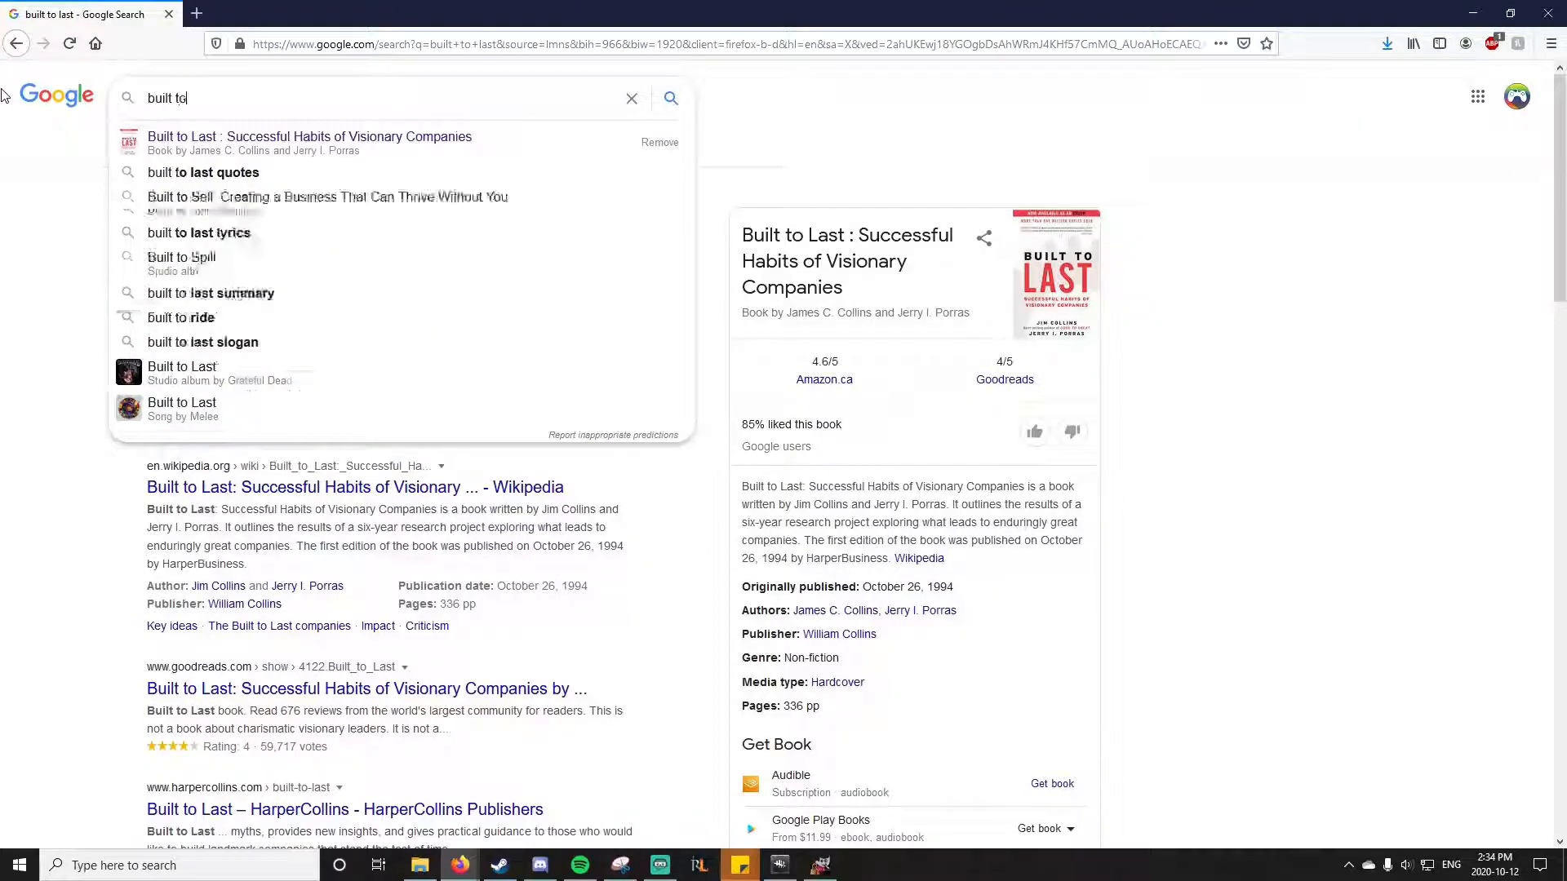
Step: Switch to Firefox, search for "built to last dbd", and open the perk icon's file page on the Dead by Daylight Wiki
{"action": "type", "text": "ast dbd"}
{"action": "key", "text": "Return"}
{"action": "left_click", "coordinate": [304, 238]}
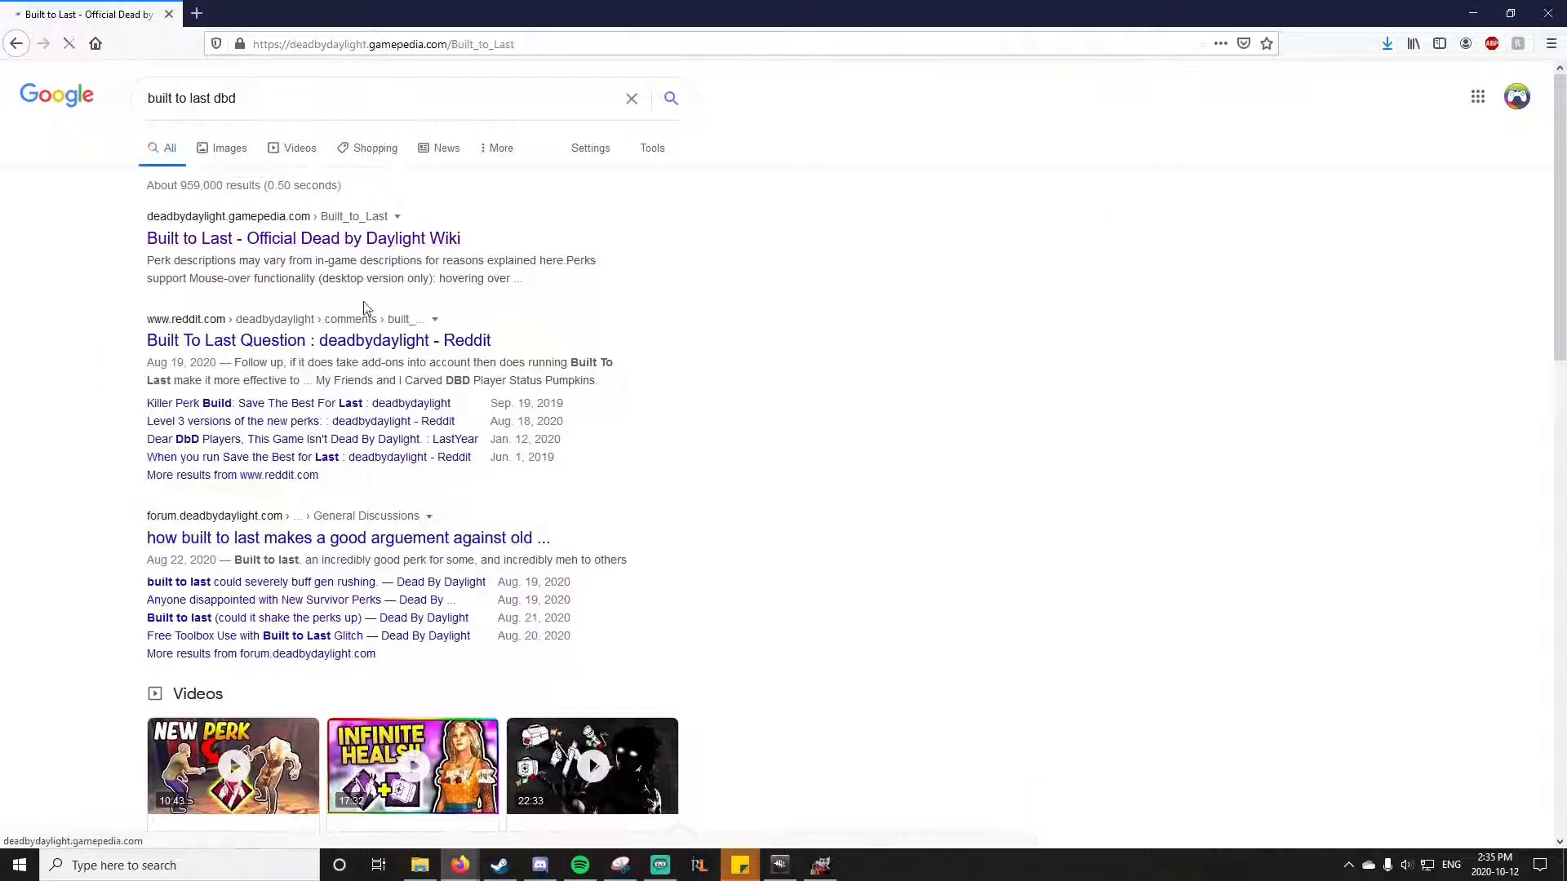
{"action": "left_click", "coordinate": [205, 457]}
Step: Open the current version of BuiltToLast.gif from the file history and copy the image
{"action": "scroll", "coordinate": [420, 659], "scroll_direction": "down", "scroll_amount": 5}
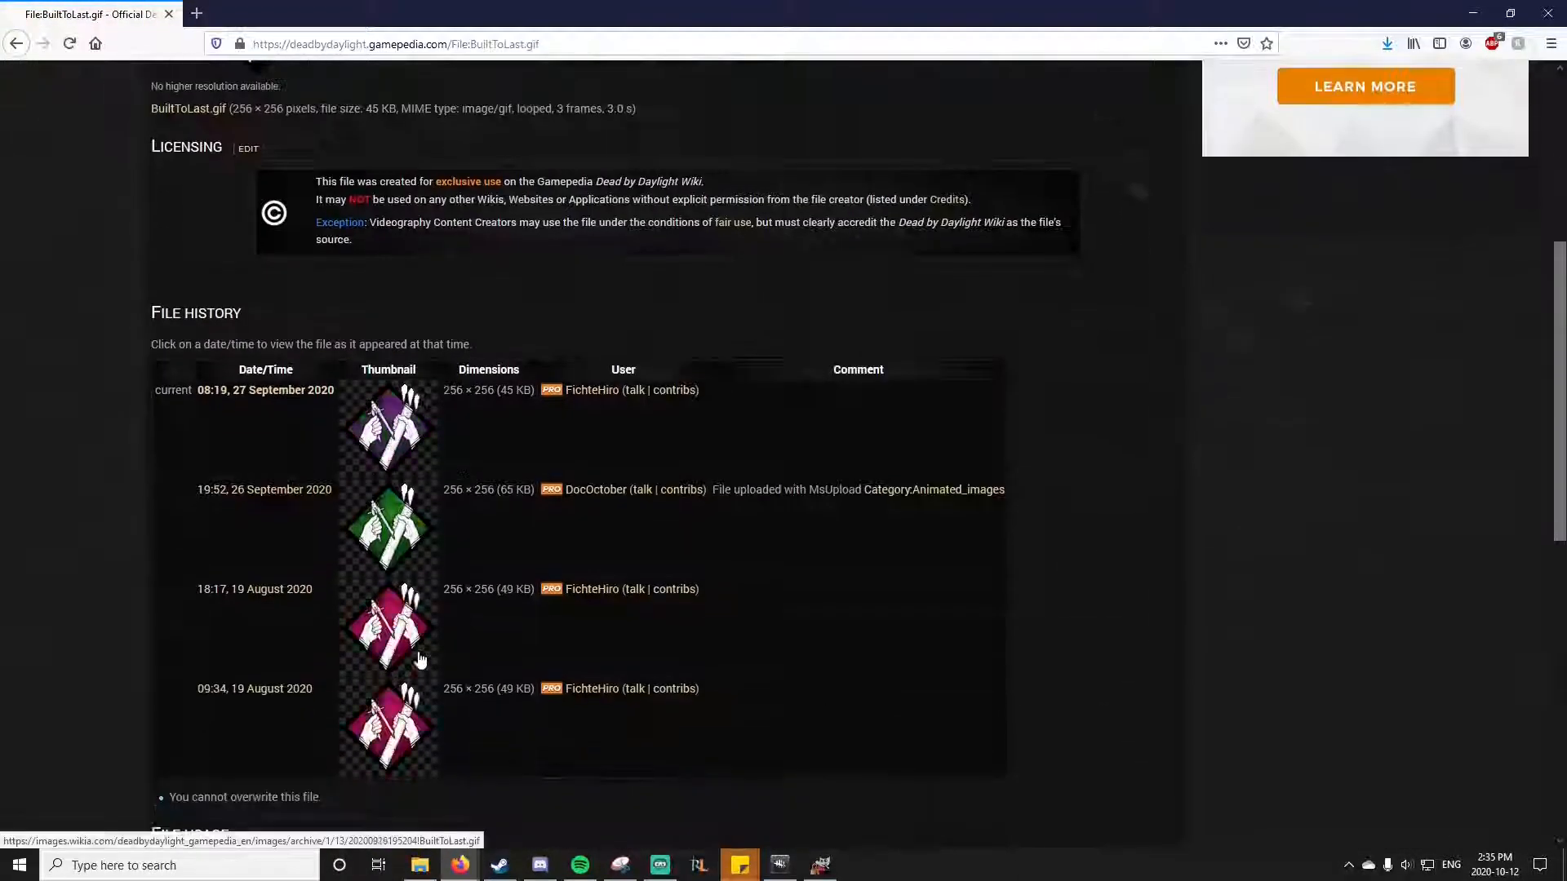
{"action": "scroll", "coordinate": [420, 659], "scroll_direction": "down", "scroll_amount": 2}
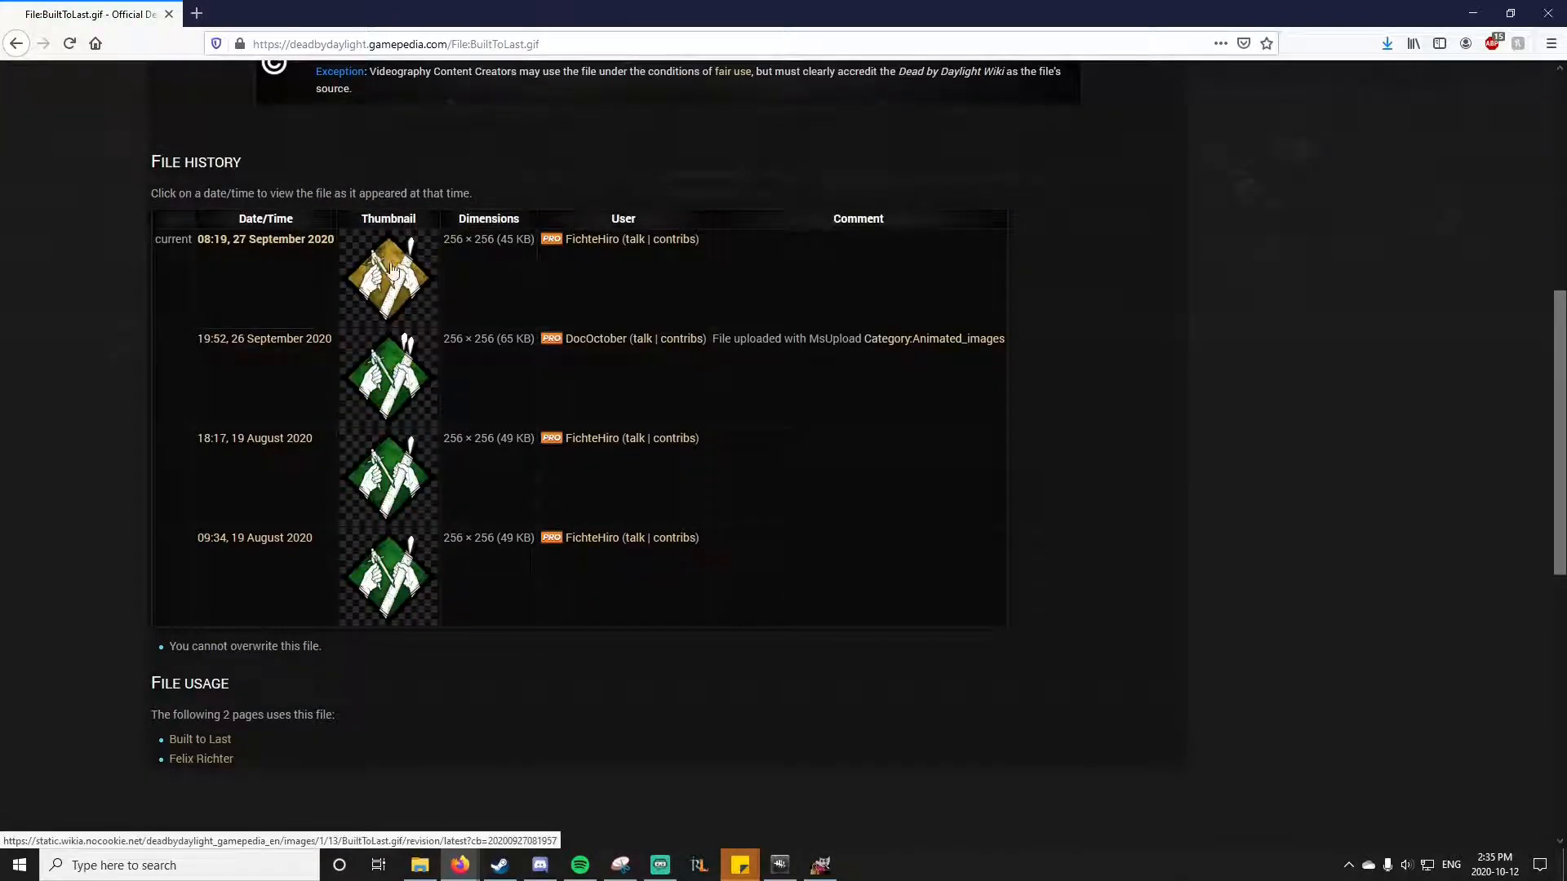
{"action": "left_click", "coordinate": [391, 270]}
{"action": "right_click", "coordinate": [801, 468]}
{"action": "left_click", "coordinate": [851, 480]}
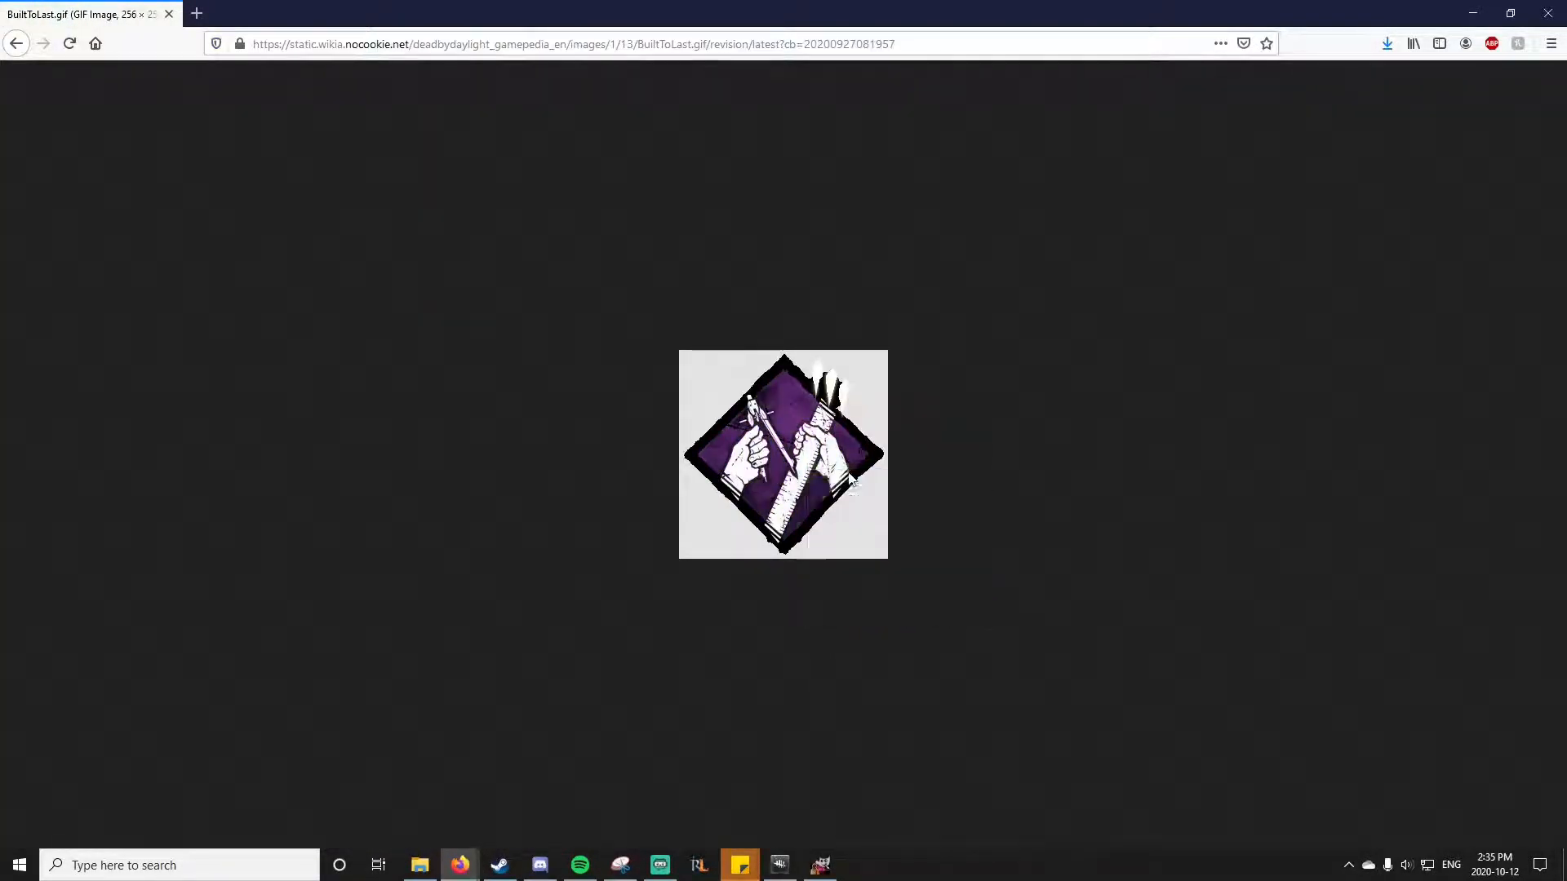
Step: Paste the Built to Last icon into the GIMP thumbnail as a new layer and place it above the lifeline, beyond the heart
{"action": "left_click", "coordinate": [820, 863]}
{"action": "key", "text": "ctrl+v"}
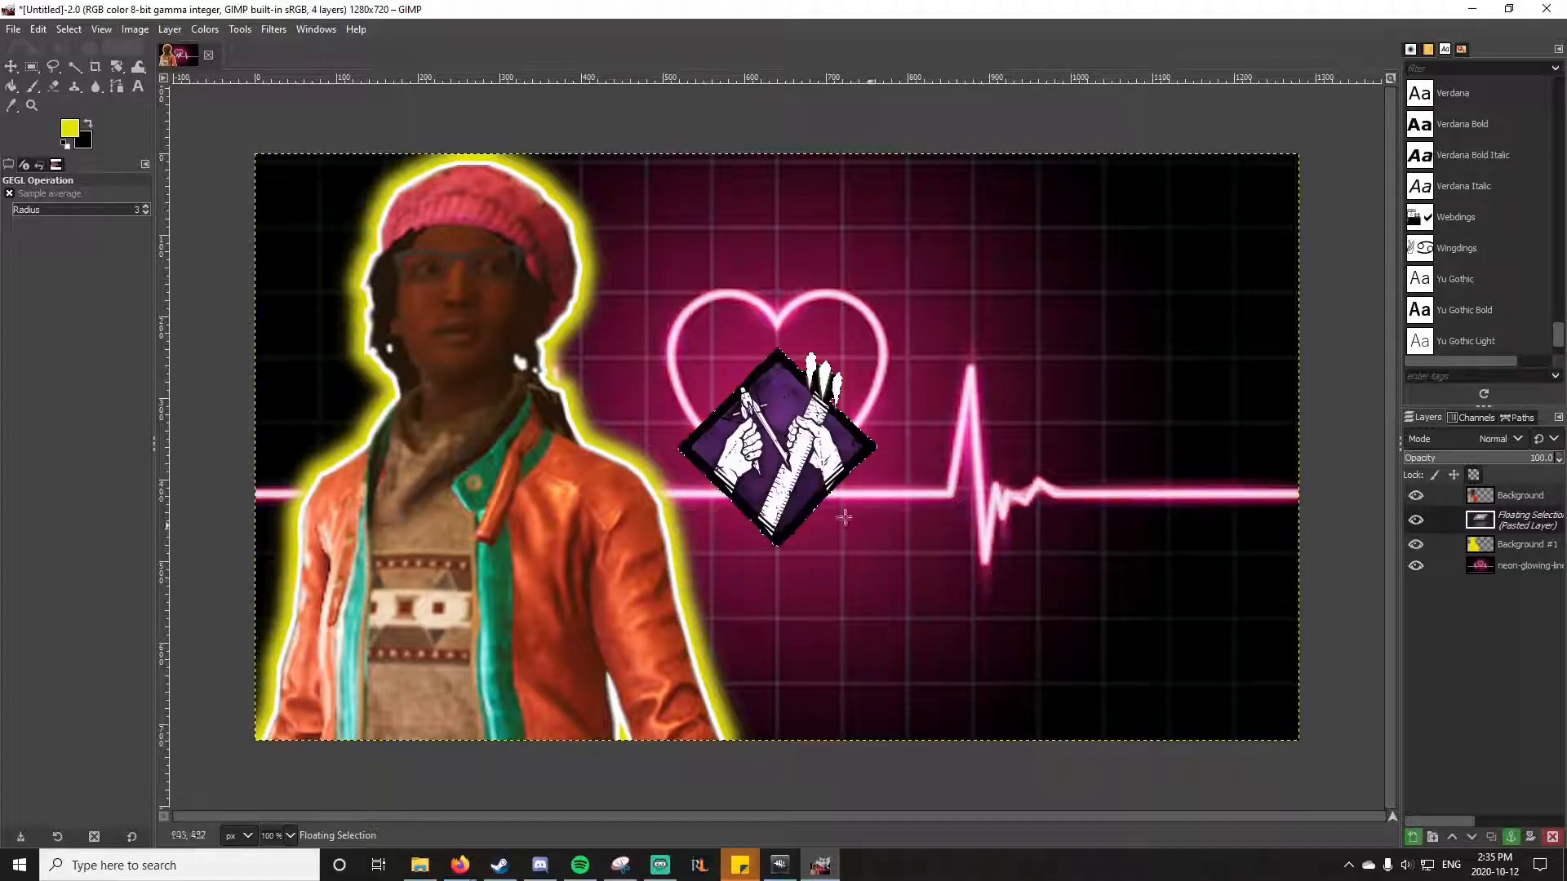
{"action": "left_click", "coordinate": [11, 67]}
{"action": "left_click_drag", "start_coordinate": [778, 457], "coordinate": [1127, 312]}
{"action": "right_click", "coordinate": [1531, 519]}
{"action": "left_click", "coordinate": [1469, 111]}
Step: Scale the Built to Last icon layer to 200 px
{"action": "left_click", "coordinate": [169, 29]}
{"action": "left_click", "coordinate": [205, 302]}
{"action": "type", "text": "200"}
{"action": "left_click", "coordinate": [811, 546]}
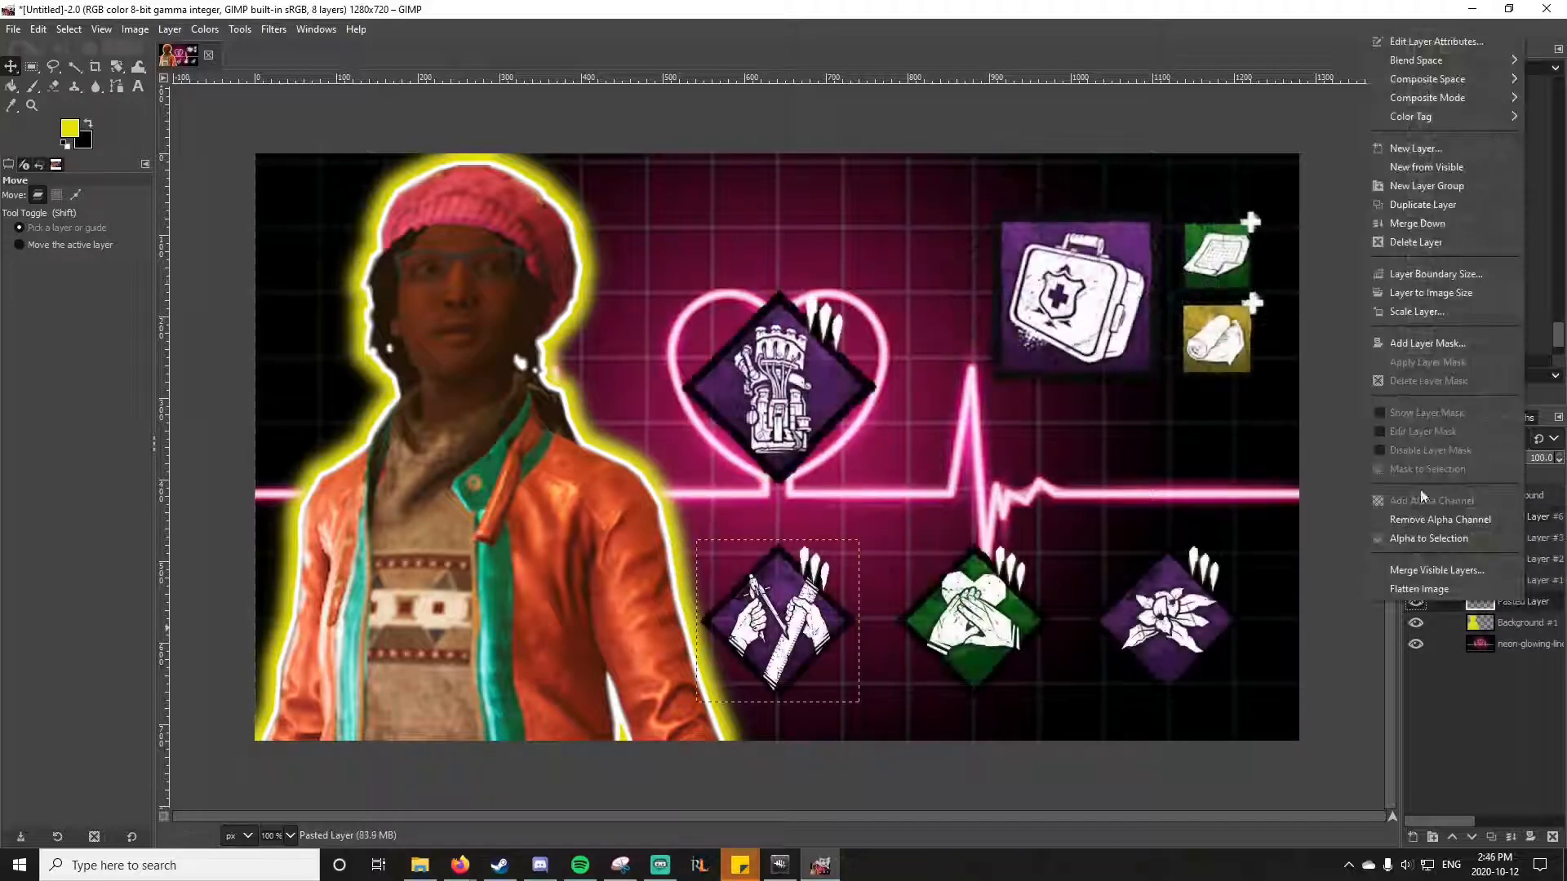
Step: Select the Built to Last icon's shape, add a layer beneath it, and grow the selection by 10 px
{"action": "key", "text": "Escape"}
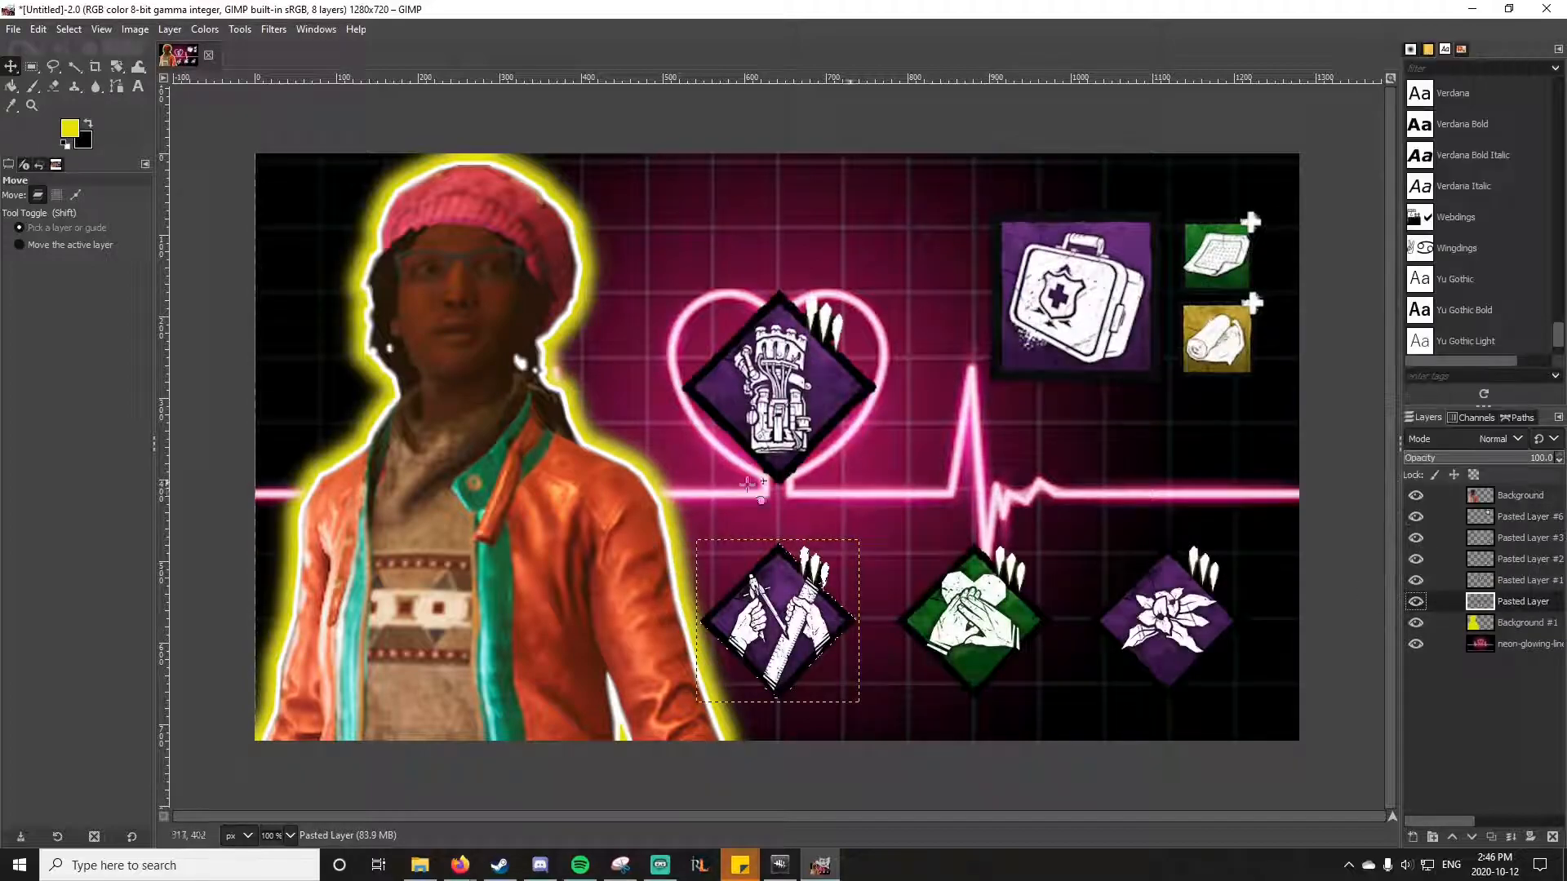
{"action": "left_click", "coordinate": [67, 33]}
{"action": "mouse_move", "coordinate": [36, 34]}
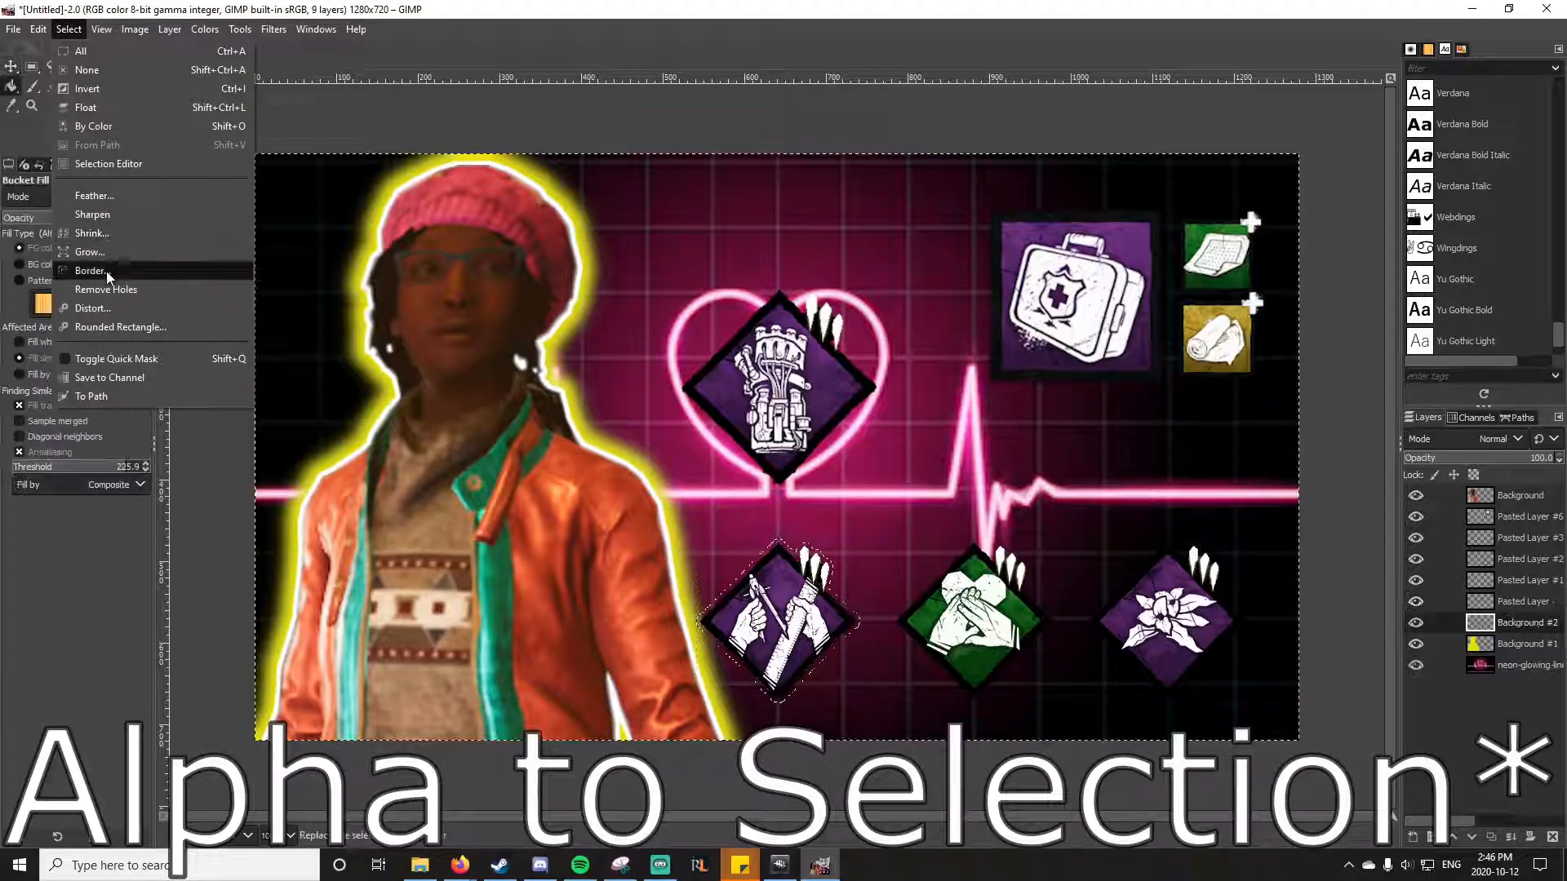
{"action": "left_click", "coordinate": [109, 255]}
{"action": "type", "text": "10"}
{"action": "key", "text": "Return"}
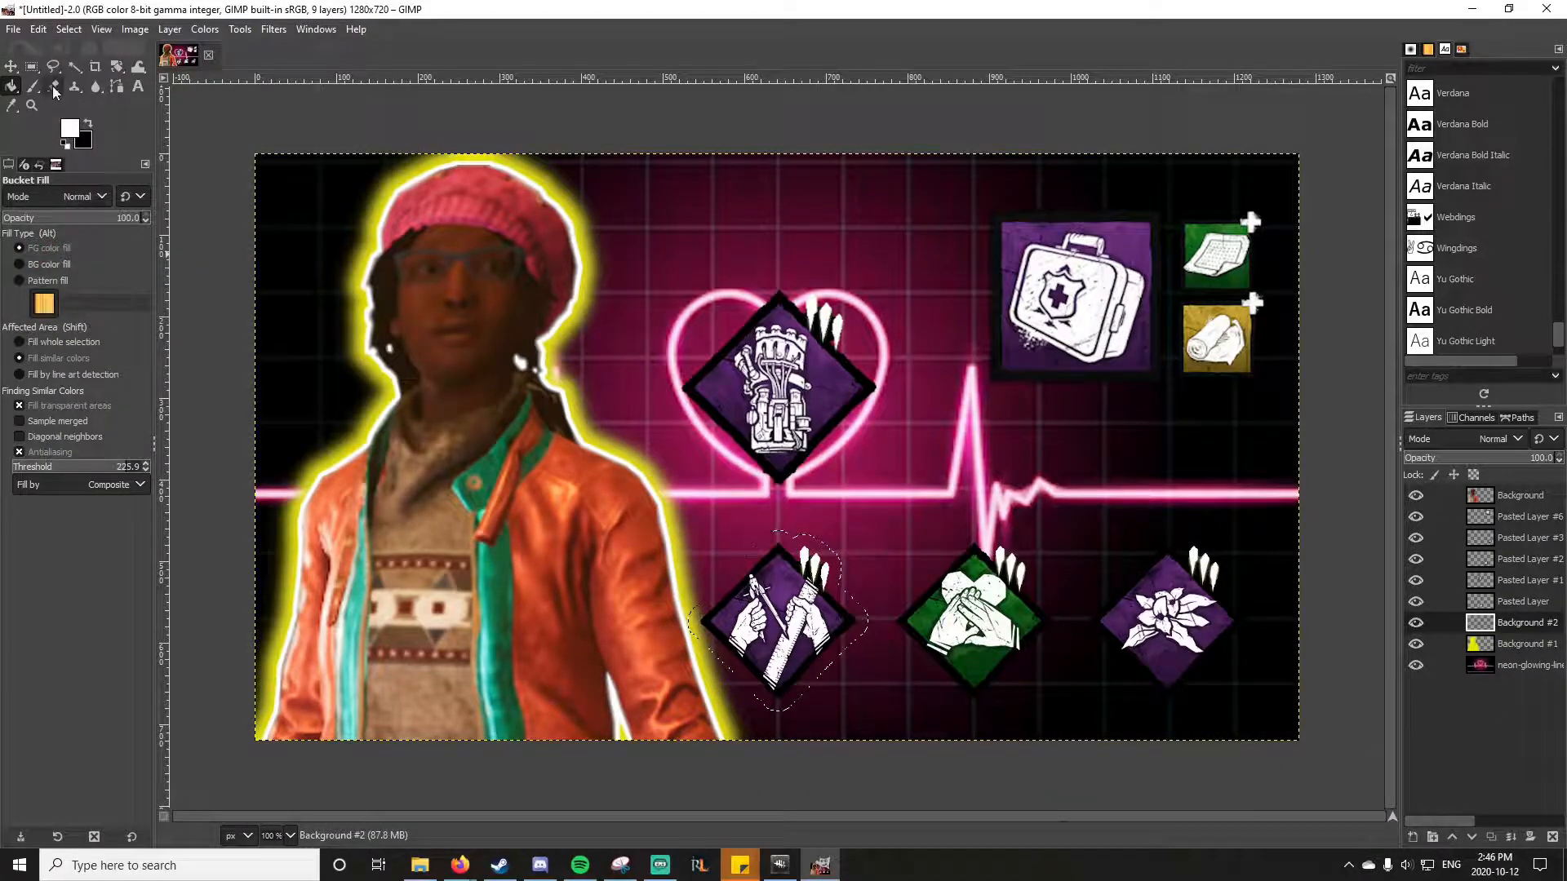
Step: Set the foreground color to cyan and fill the grown selection around the Built to Last icon
{"action": "left_click", "coordinate": [66, 30]}
{"action": "left_click", "coordinate": [26, 167]}
{"action": "left_click", "coordinate": [70, 133]}
{"action": "left_click", "coordinate": [239, 105]}
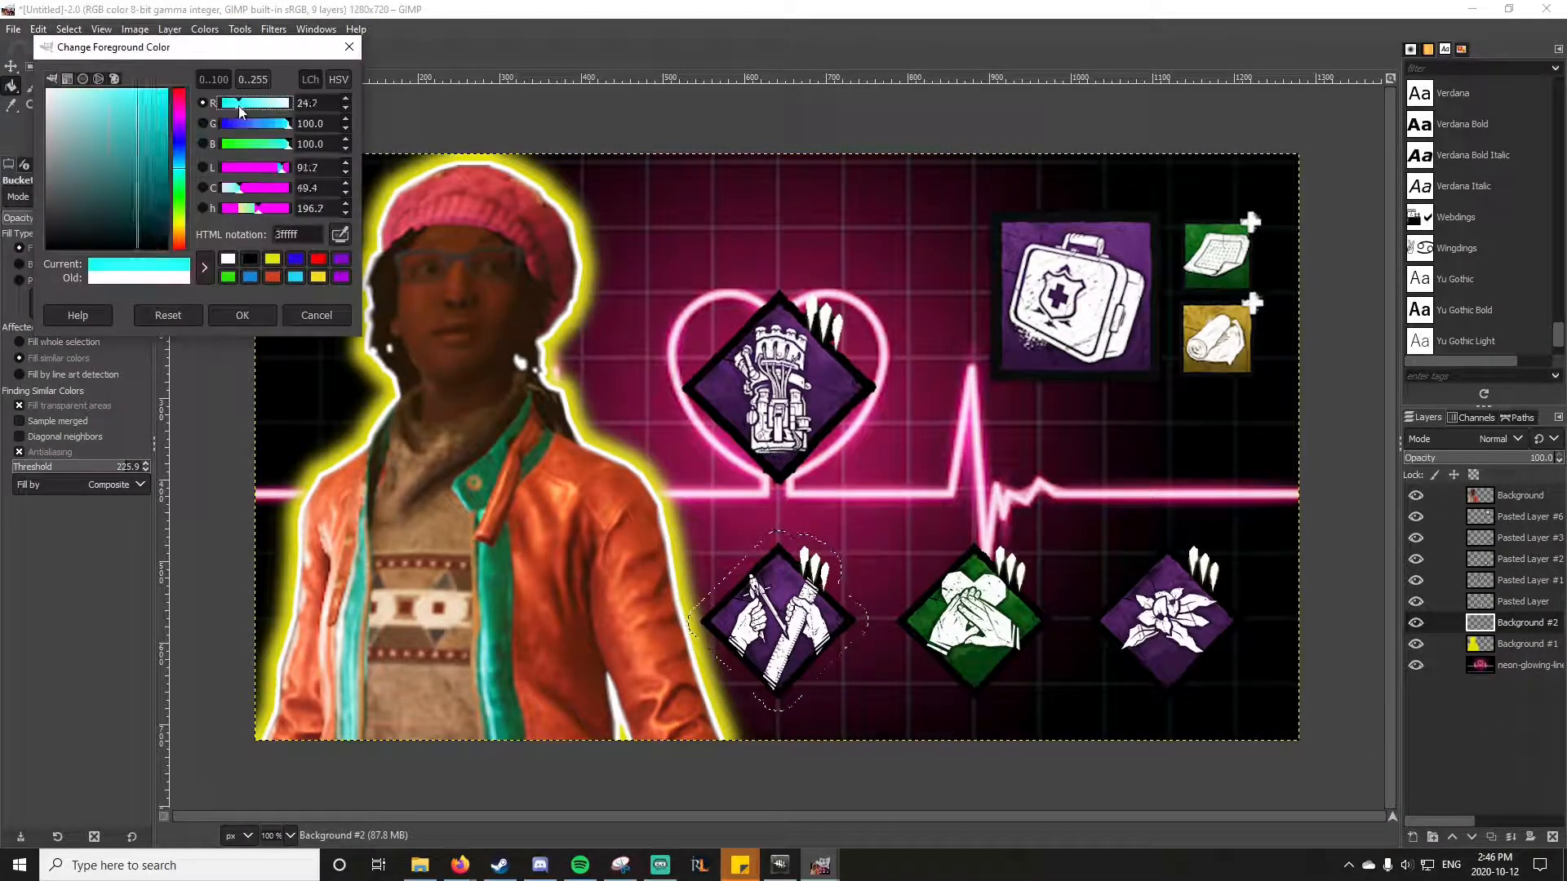
{"action": "left_click", "coordinate": [245, 317]}
{"action": "left_click", "coordinate": [736, 586]}
Step: Deselect, apply a Gaussian Blur of 6.63 to the cyan outline, and merge the Built to Last icon down into it
{"action": "left_click", "coordinate": [38, 29]}
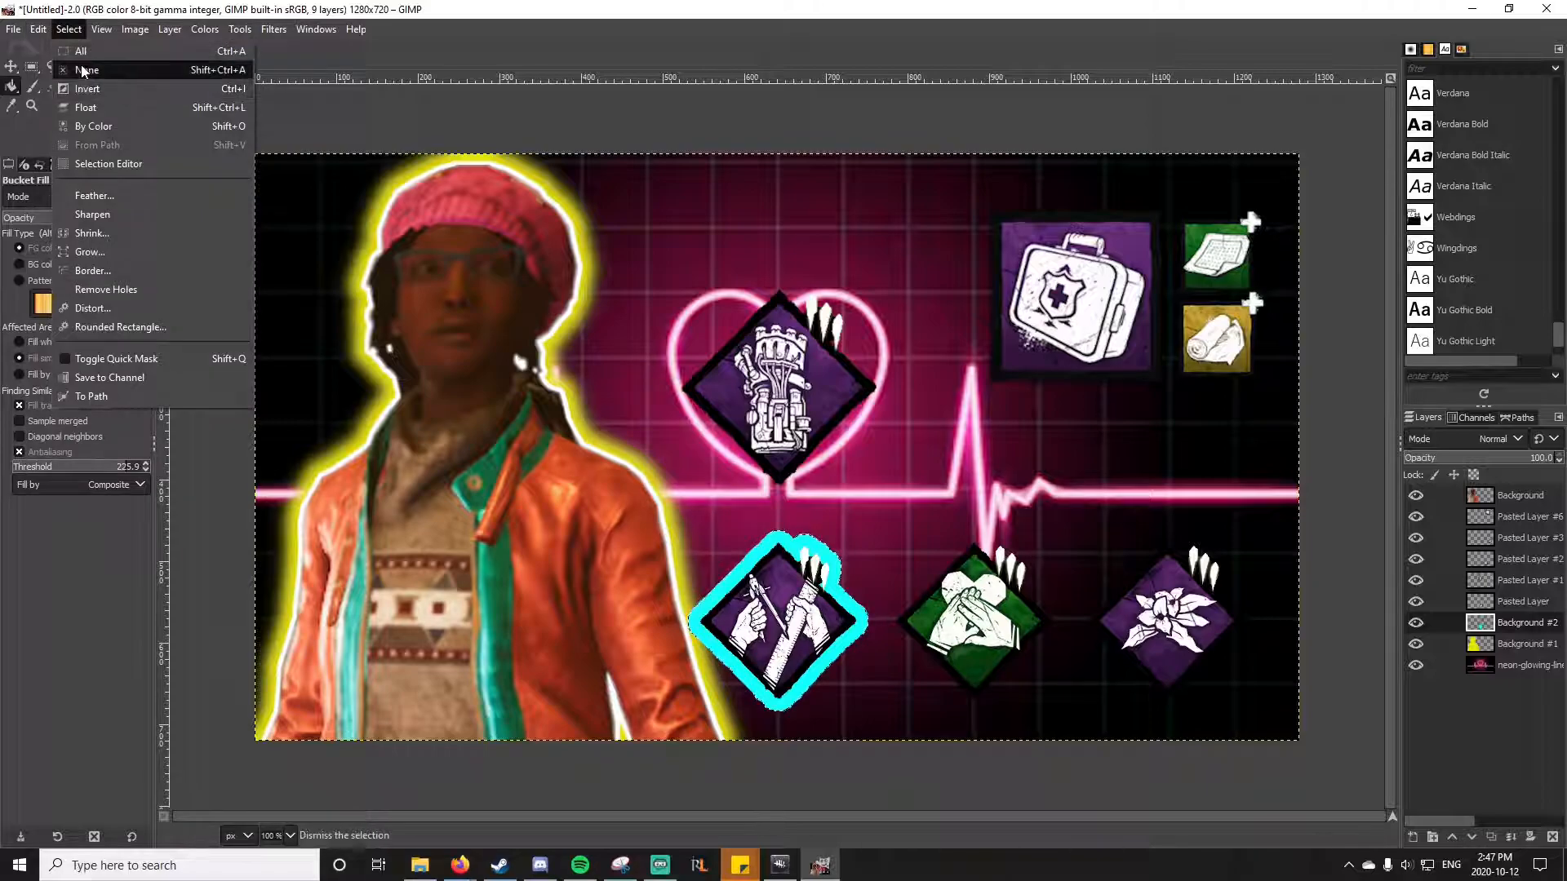
{"action": "left_click", "coordinate": [240, 29]}
{"action": "mouse_move", "coordinate": [274, 29]}
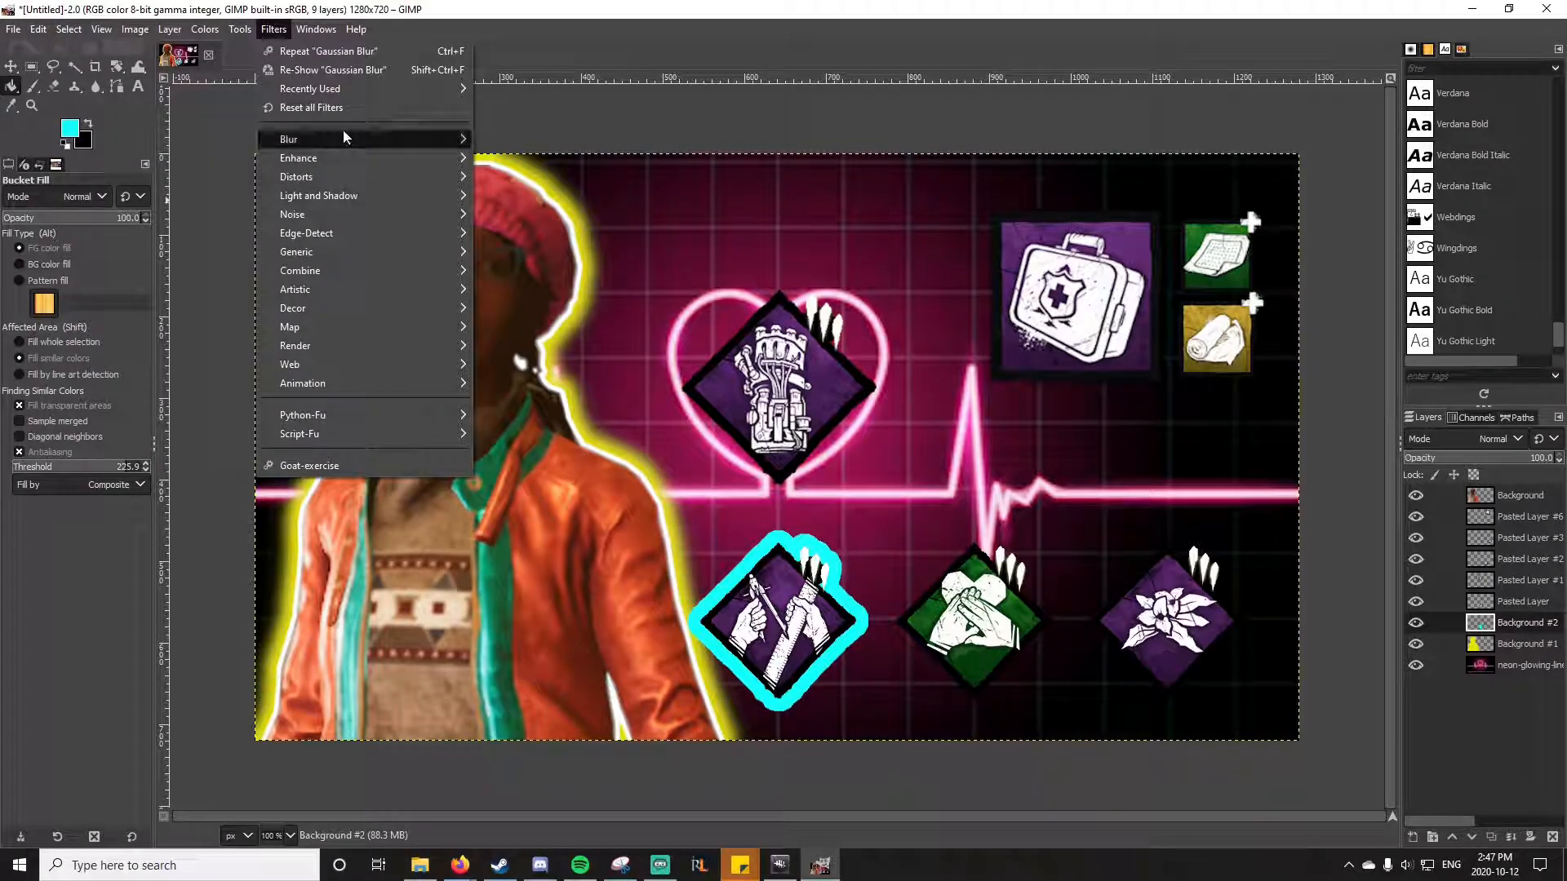
{"action": "mouse_move", "coordinate": [340, 130]}
{"action": "left_click", "coordinate": [522, 151]}
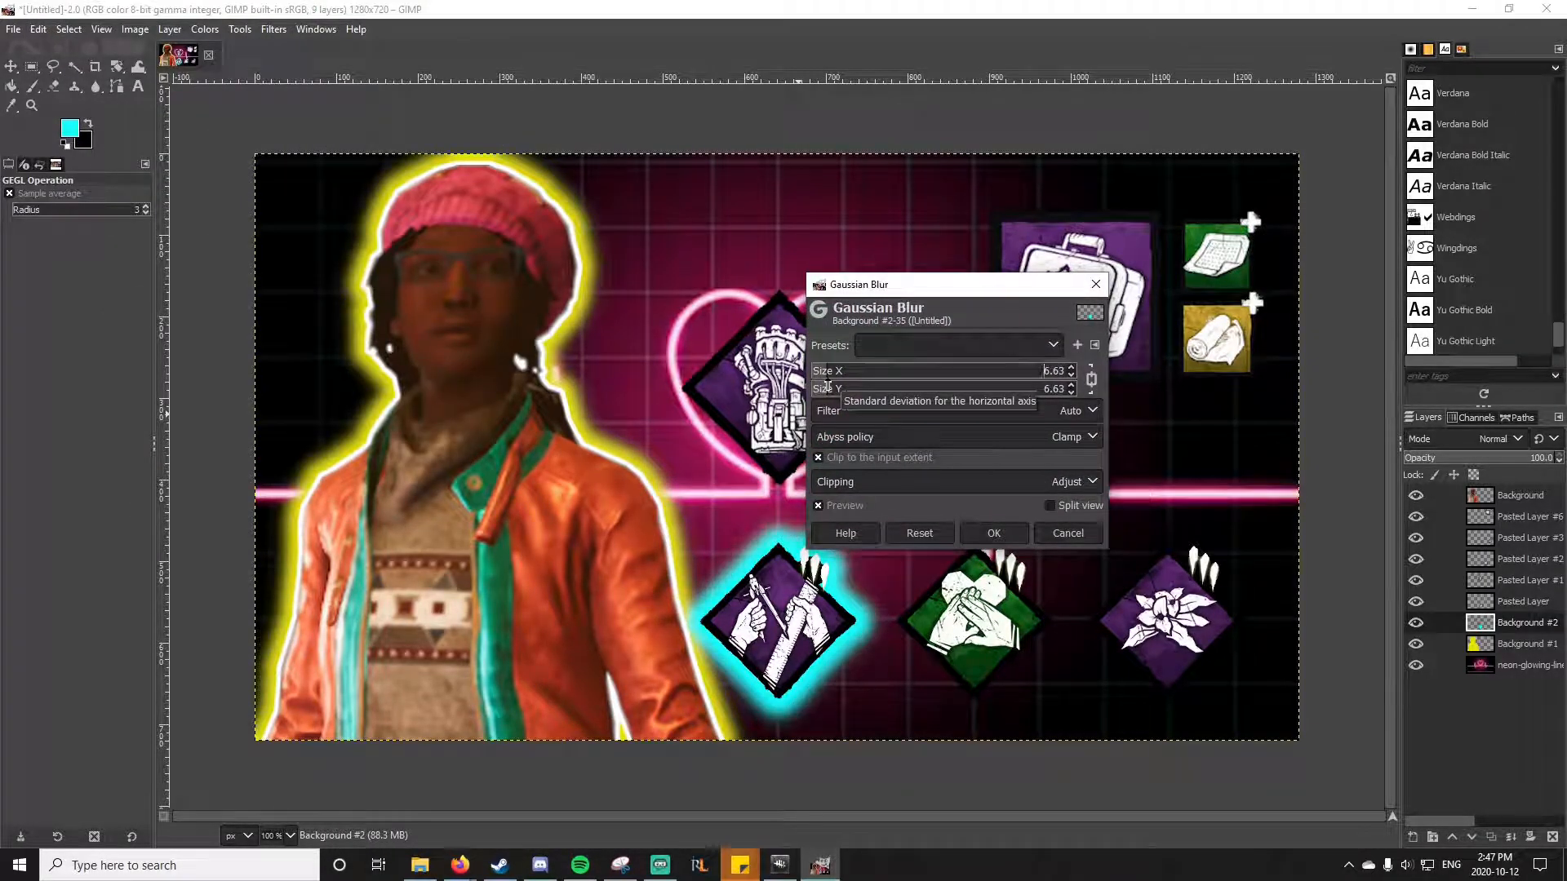
{"action": "left_click", "coordinate": [991, 533]}
{"action": "right_click", "coordinate": [1510, 602]}
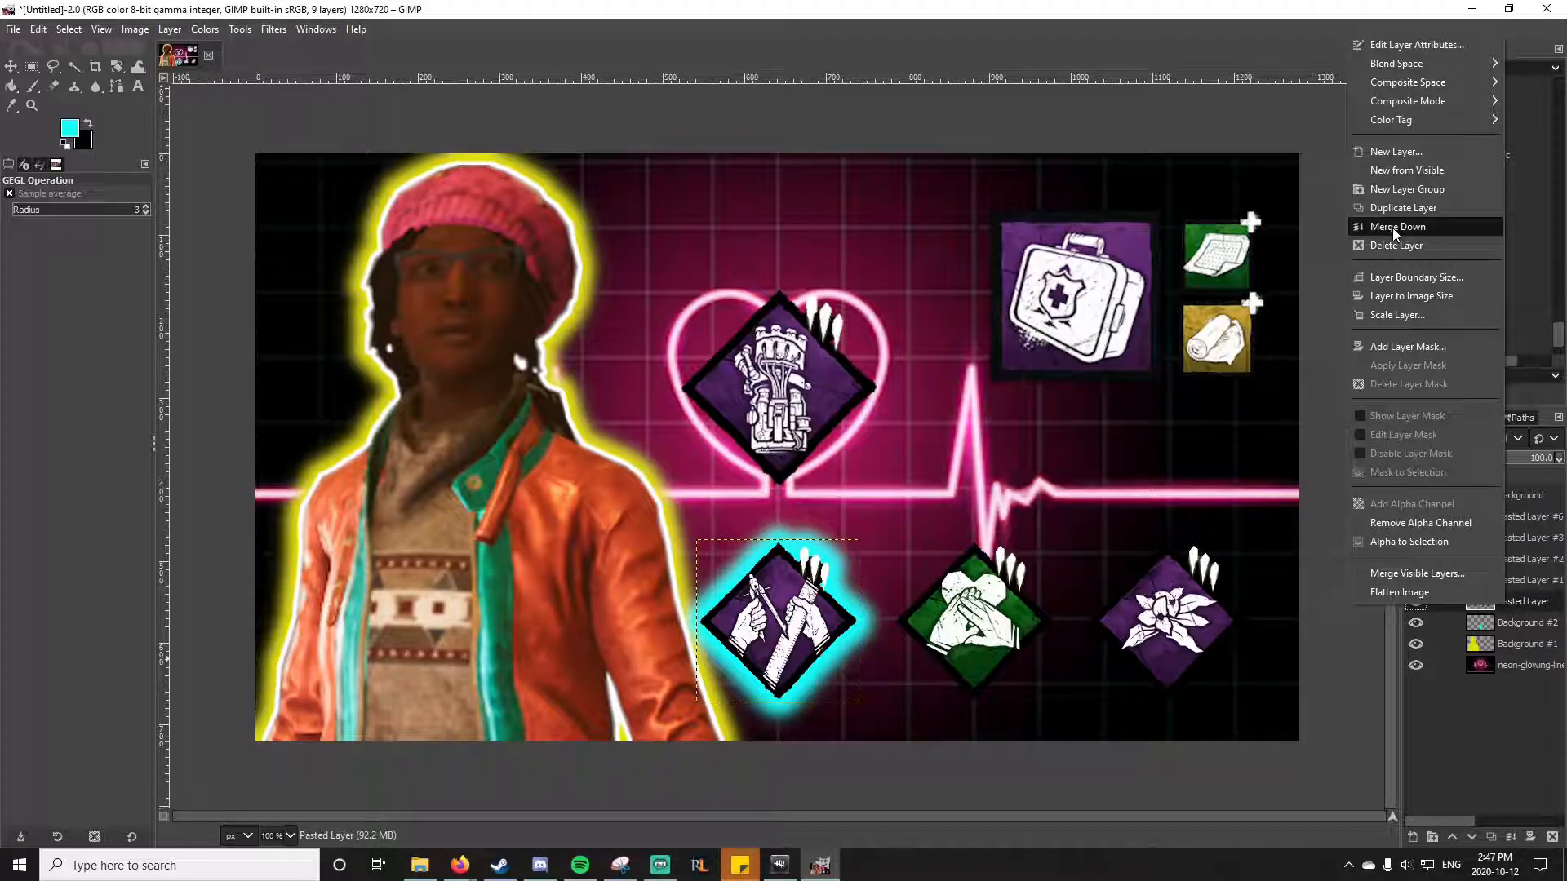
{"action": "left_click", "coordinate": [1394, 230]}
Step: Add matching blurred cyan glows behind the other two perk icons in the bottom row
{"action": "left_click", "coordinate": [991, 533]}
{"action": "right_click", "coordinate": [1514, 538]}
{"action": "left_click", "coordinate": [1416, 514]}
{"action": "left_click", "coordinate": [990, 532]}
Step: Add a blurred green glow behind the med-kit and its two add-on icons
{"action": "right_click", "coordinate": [1514, 517]}
{"action": "left_click", "coordinate": [1417, 513]}
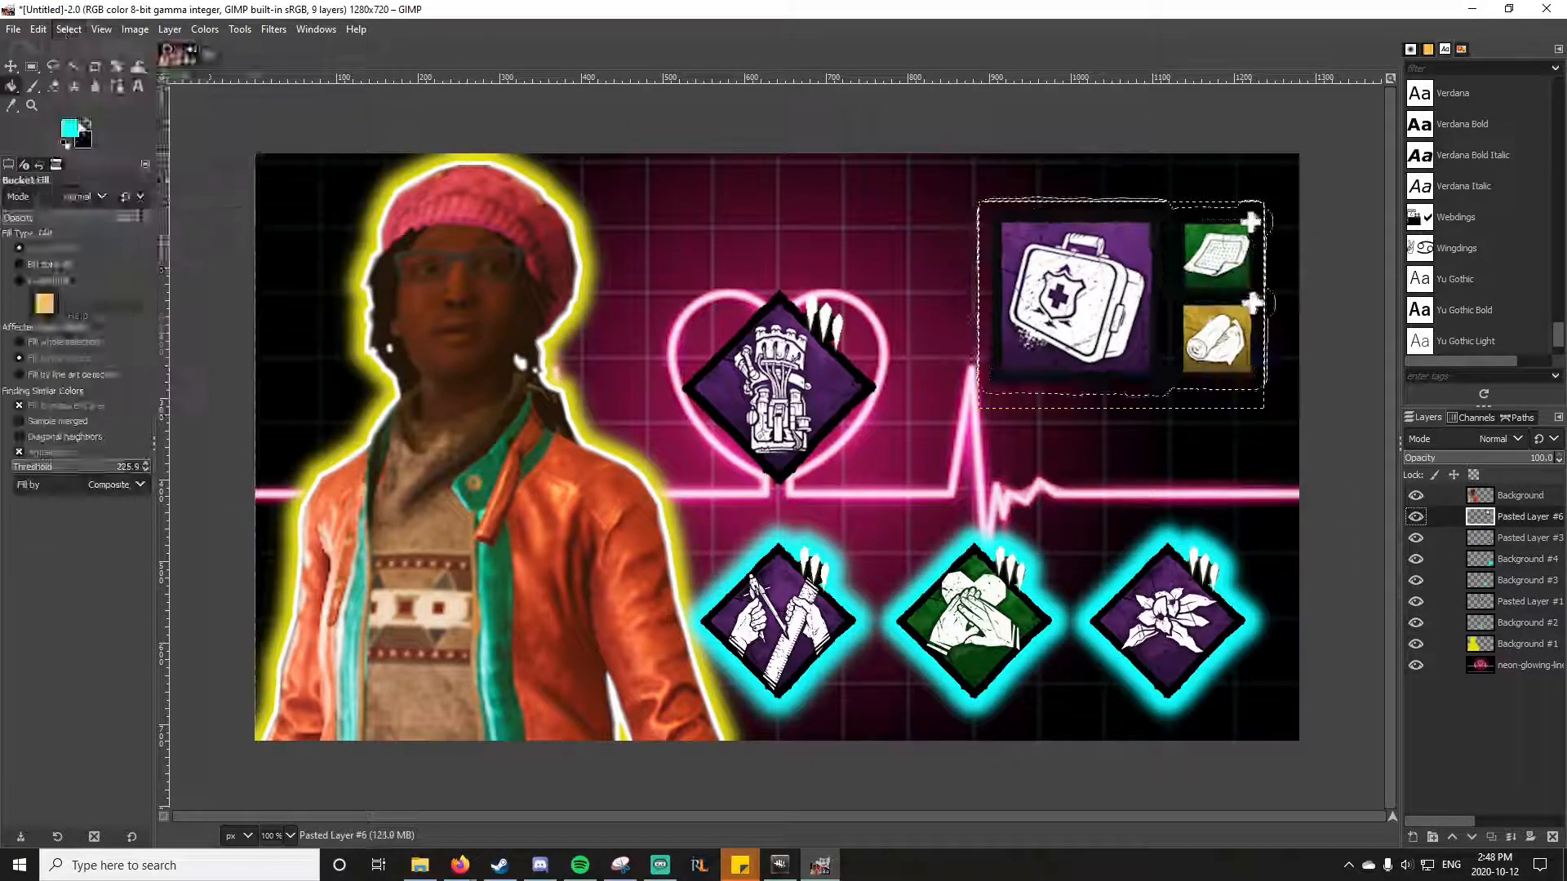
{"action": "left_click", "coordinate": [68, 29]}
{"action": "left_click", "coordinate": [1189, 398]}
{"action": "left_click", "coordinate": [991, 533]}
Step: Add a wide blurred orange glow on its own layer behind the perk icon inside the heart
{"action": "right_click", "coordinate": [1514, 602]}
{"action": "left_click", "coordinate": [1416, 513]}
{"action": "left_click_drag", "start_coordinate": [1528, 602], "coordinate": [1528, 635]}
{"action": "left_click", "coordinate": [70, 128]}
{"action": "left_click", "coordinate": [694, 377]}
{"action": "left_click", "coordinate": [273, 29]}
{"action": "left_click", "coordinate": [990, 532]}
{"action": "left_click", "coordinate": [70, 128]}
{"action": "left_click", "coordinate": [694, 377]}
{"action": "left_click", "coordinate": [70, 129]}
{"action": "left_click", "coordinate": [273, 29]}
{"action": "left_click", "coordinate": [993, 534]}
Step: Add a tighter blurred yellow glow on a new layer behind the perk icon inside the heart
{"action": "right_click", "coordinate": [1515, 601]}
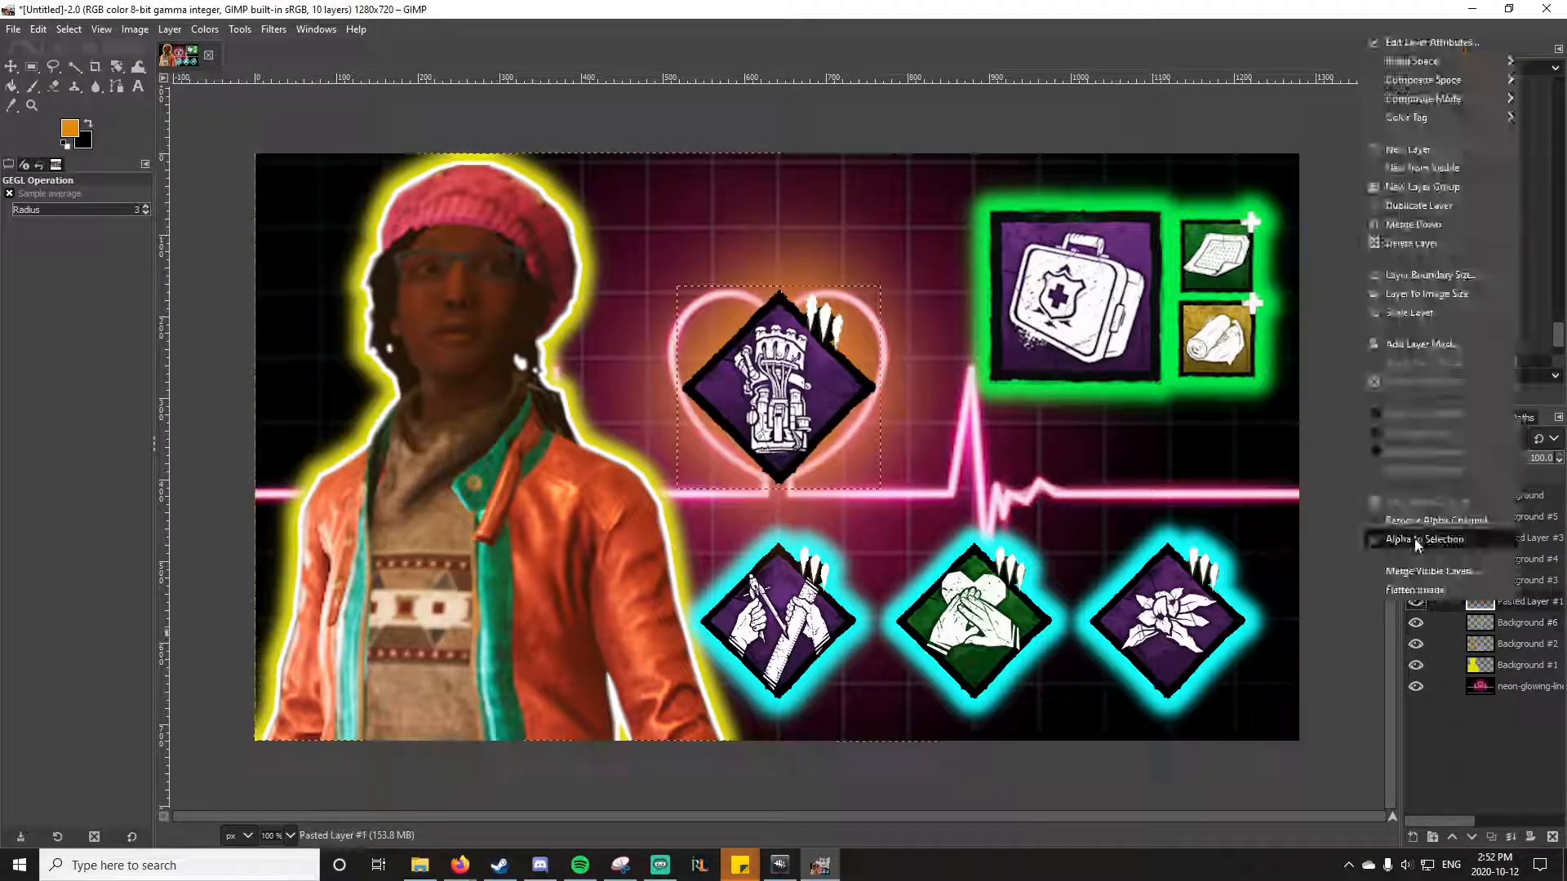
{"action": "left_click", "coordinate": [1416, 542]}
{"action": "left_click_drag", "start_coordinate": [1529, 601], "coordinate": [1528, 635]}
{"action": "left_click", "coordinate": [70, 128]}
{"action": "left_click", "coordinate": [694, 377]}
{"action": "left_click", "coordinate": [274, 29]}
{"action": "left_click", "coordinate": [991, 533]}
Step: Switch to Firefox and open Font Meme's Bangers font page from the "banger text" results, at its Font Preview generator
{"action": "mouse_move", "coordinate": [498, 875]}
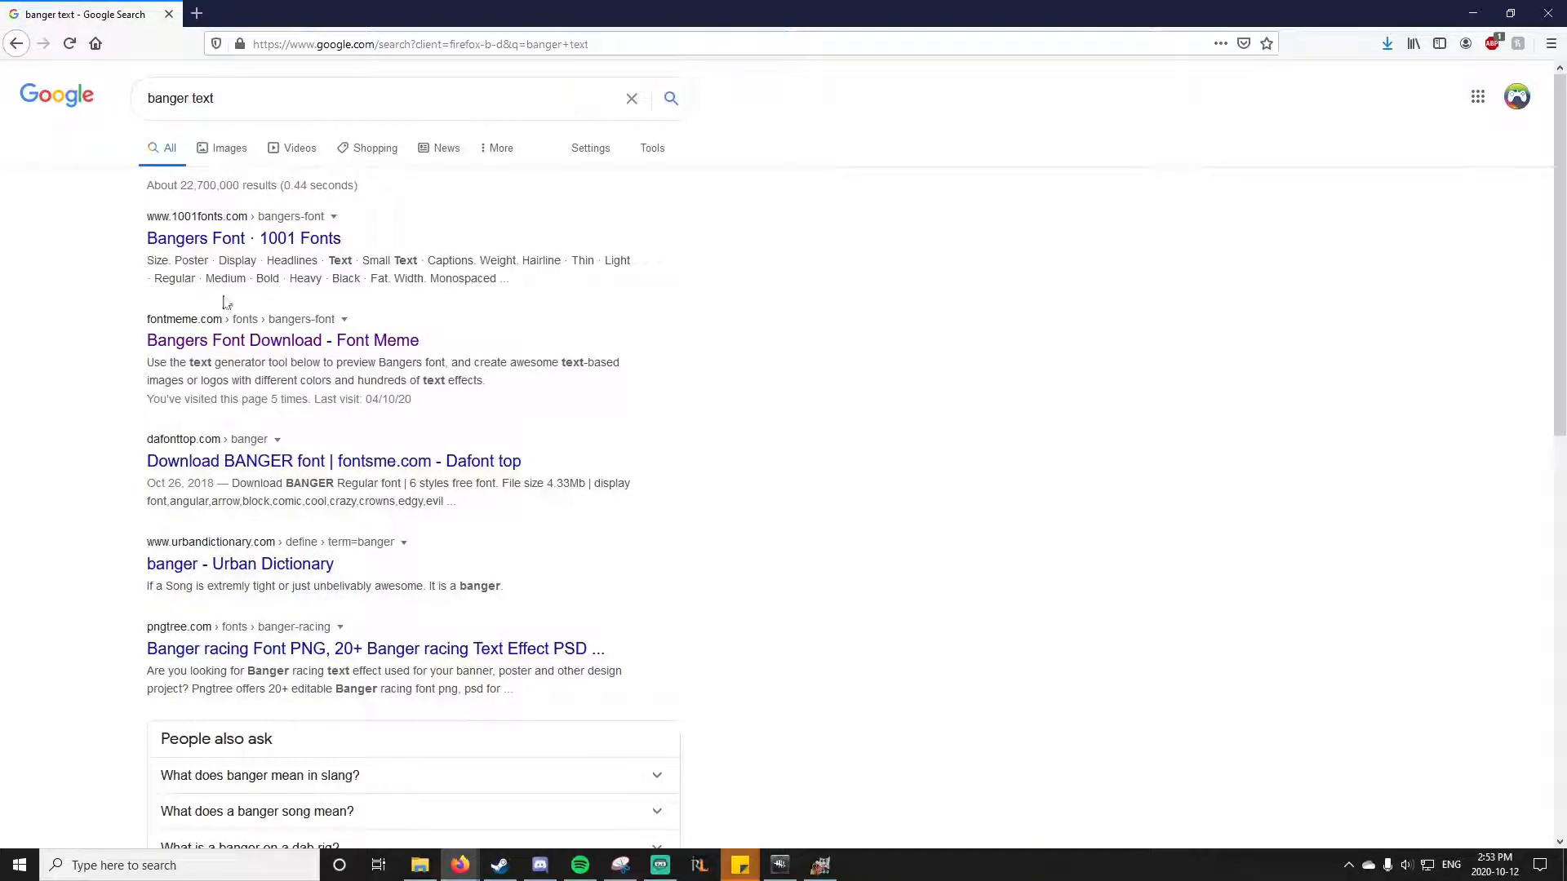
{"action": "left_click", "coordinate": [278, 341]}
{"action": "scroll", "coordinate": [478, 371], "scroll_direction": "down", "scroll_amount": 2}
{"action": "scroll", "coordinate": [478, 371], "scroll_direction": "down", "scroll_amount": 9}
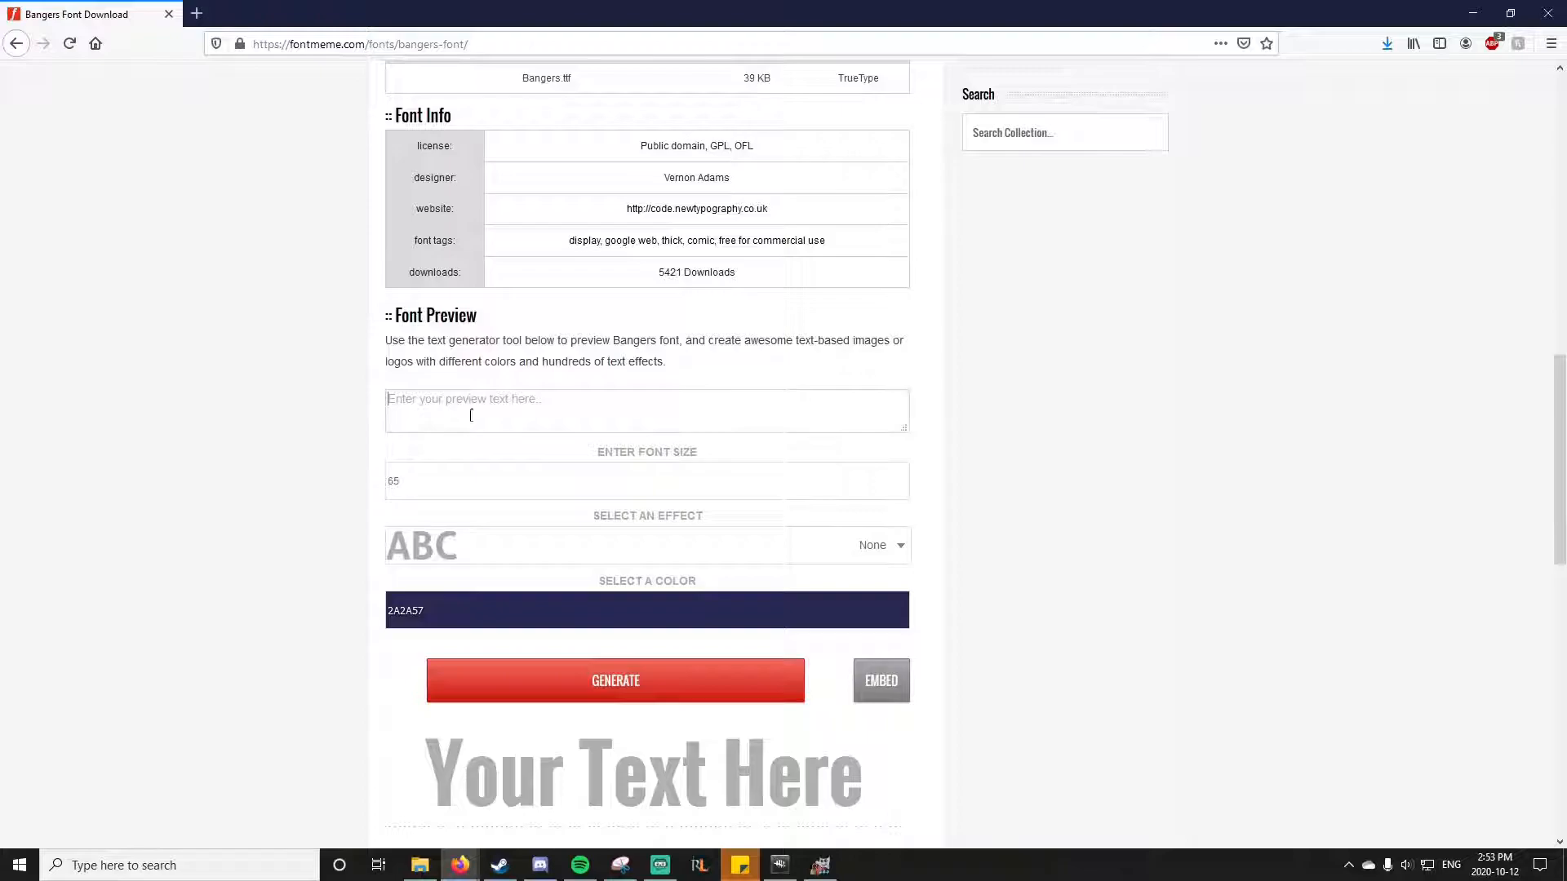
Step: Set the preview text color to the near-white FFF4FC
{"action": "left_click", "coordinate": [508, 610]}
{"action": "left_click_drag", "start_coordinate": [531, 679], "coordinate": [607, 744]}
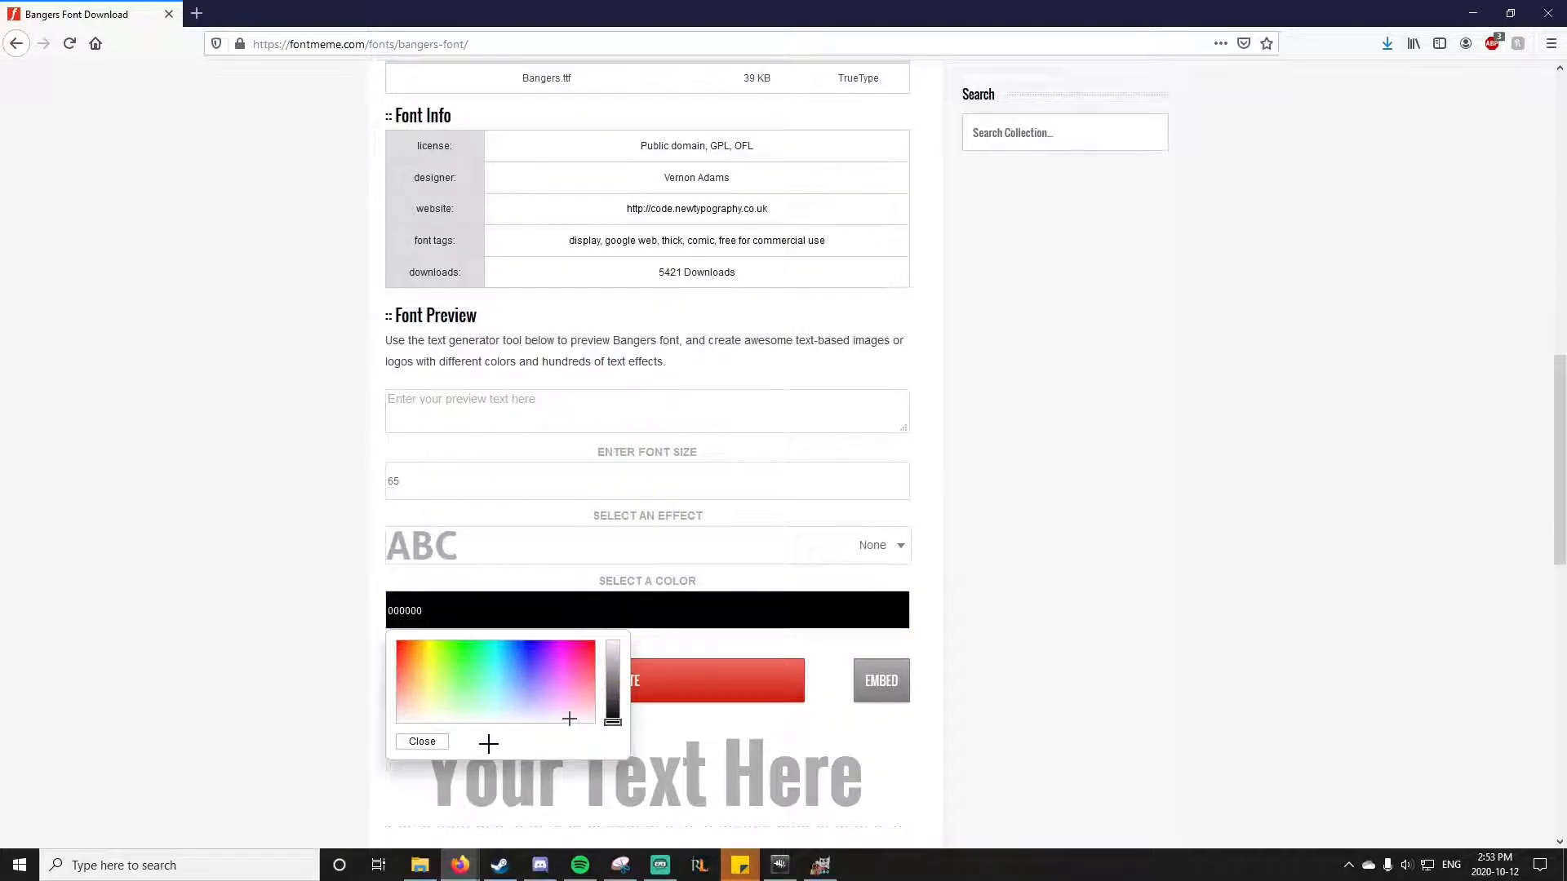
{"action": "left_click_drag", "start_coordinate": [614, 729], "coordinate": [603, 634]}
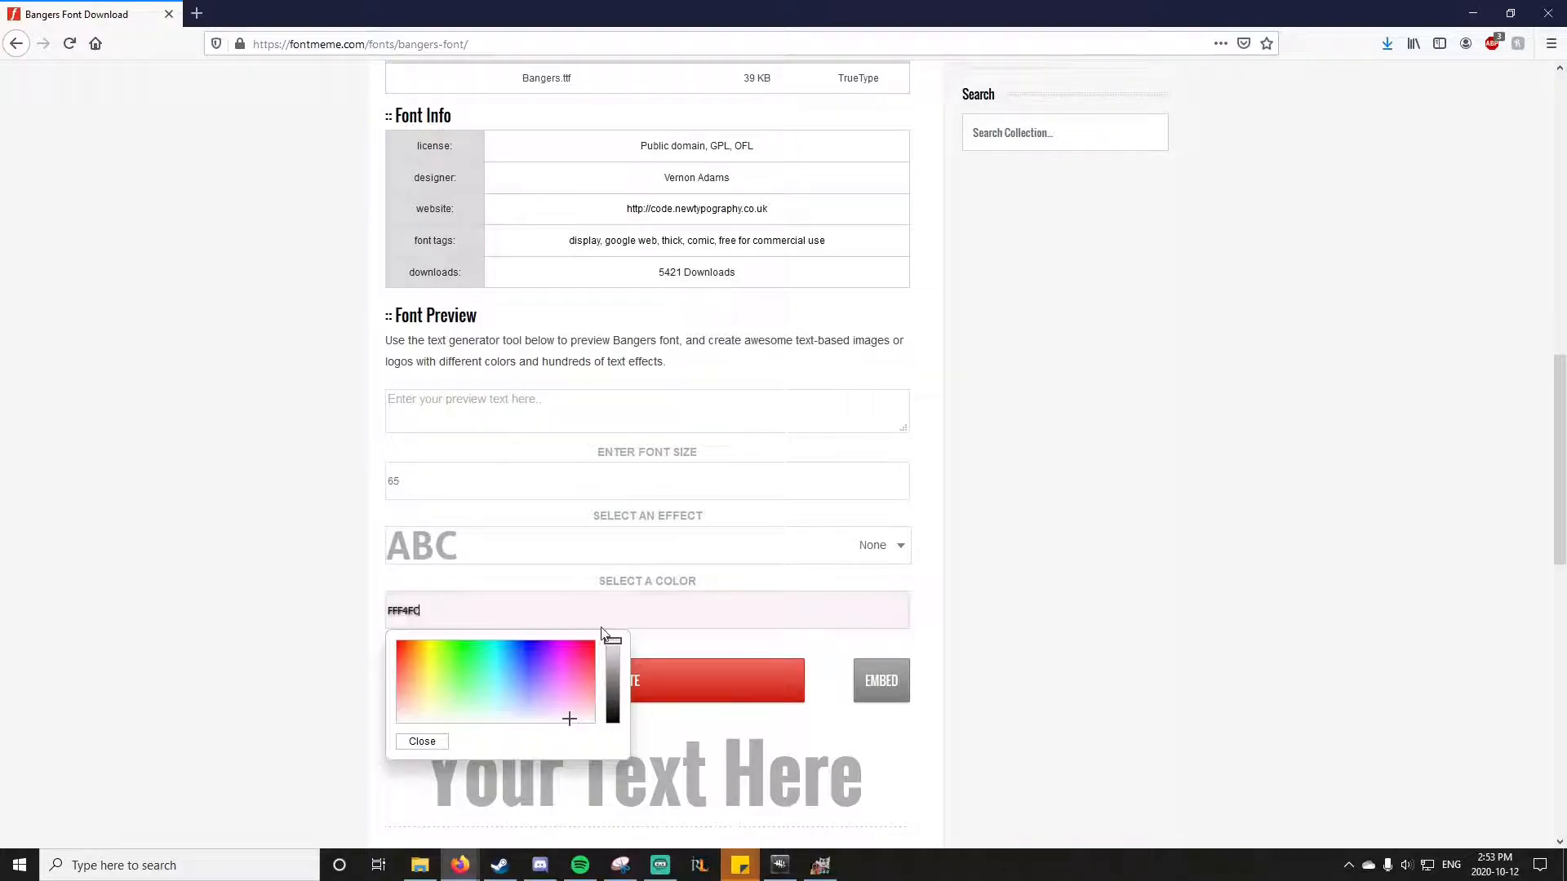
Step: Generate the preview text "Infinite Tank!" at font size 200
{"action": "left_click", "coordinate": [430, 427]}
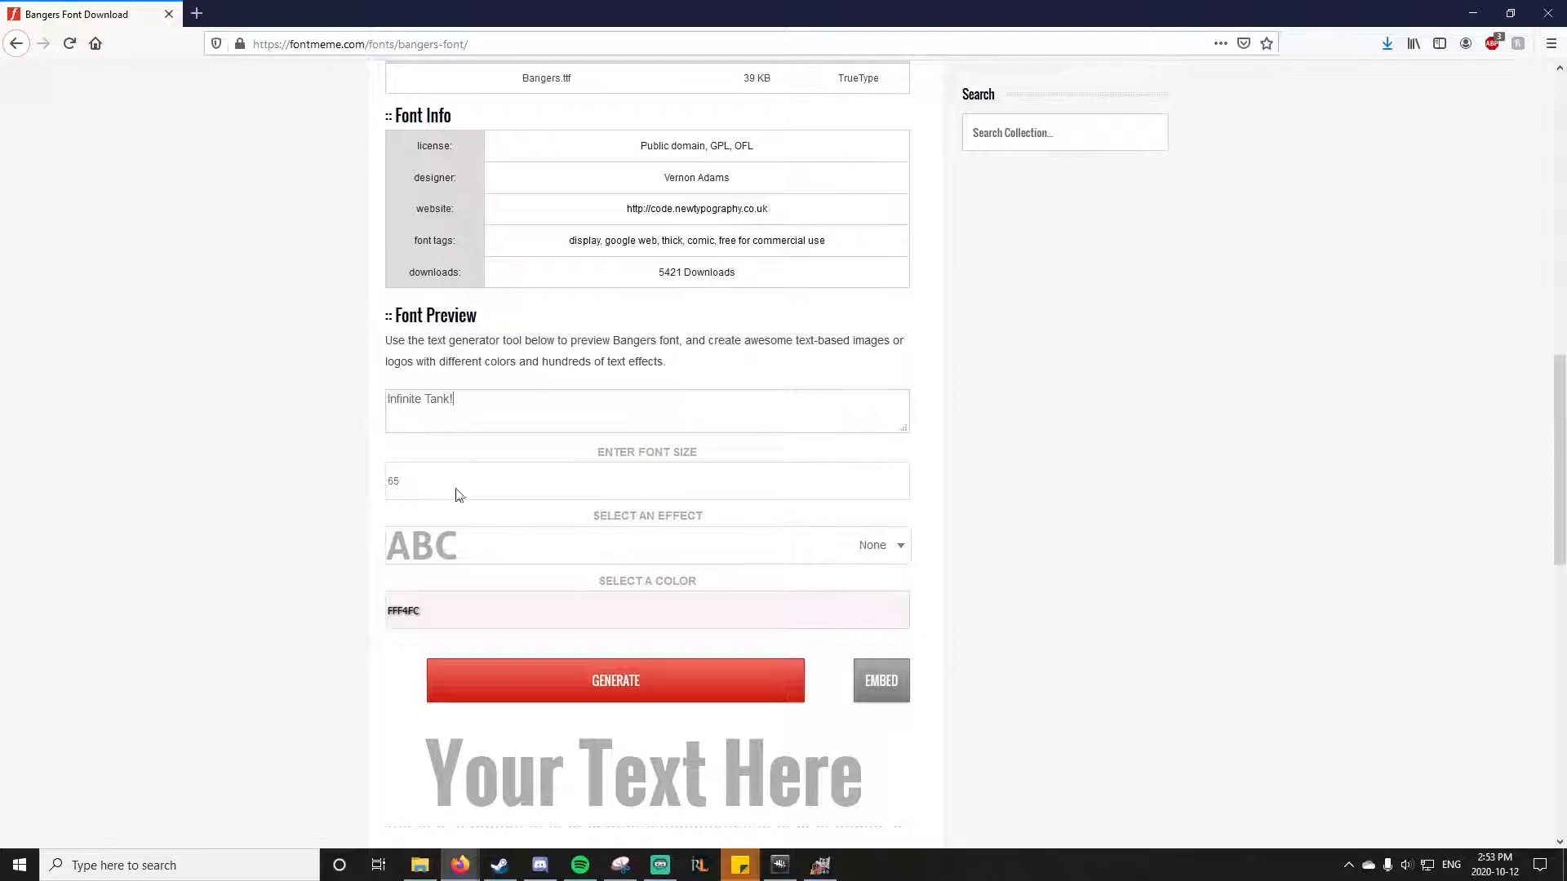
{"action": "left_click", "coordinate": [633, 689]}
{"action": "scroll", "coordinate": [563, 649], "scroll_direction": "down", "scroll_amount": 2}
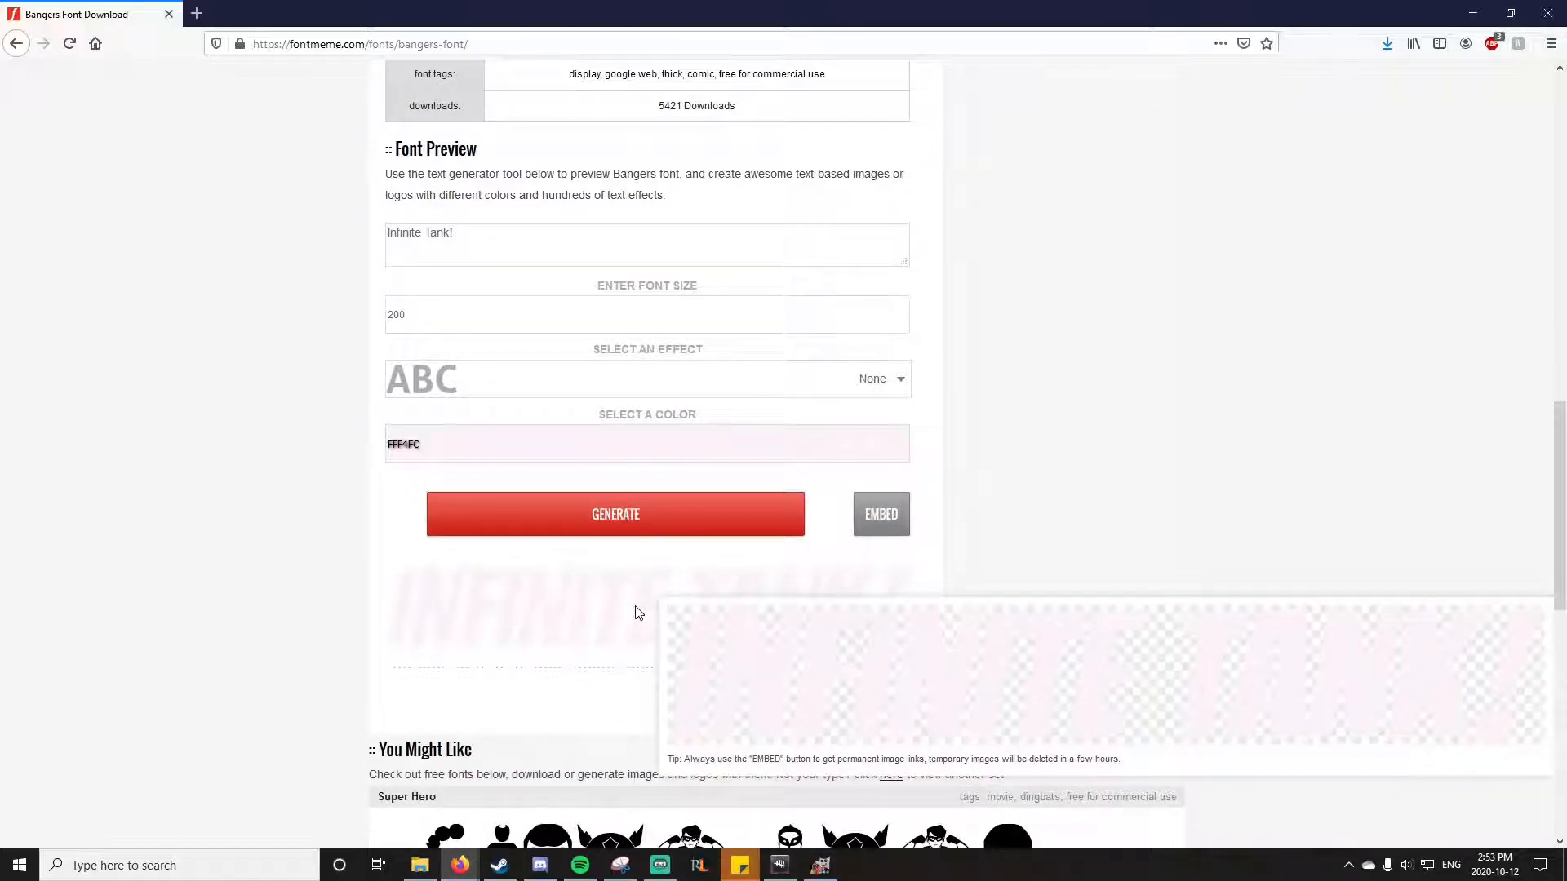
Step: Copy the generated "Infinite Tank!" image and paste it into the GIMP thumbnail
{"action": "right_click", "coordinate": [570, 613]}
{"action": "left_click", "coordinate": [620, 640]}
{"action": "left_click", "coordinate": [829, 865]}
{"action": "right_click", "coordinate": [679, 253]}
{"action": "mouse_move", "coordinate": [738, 299]}
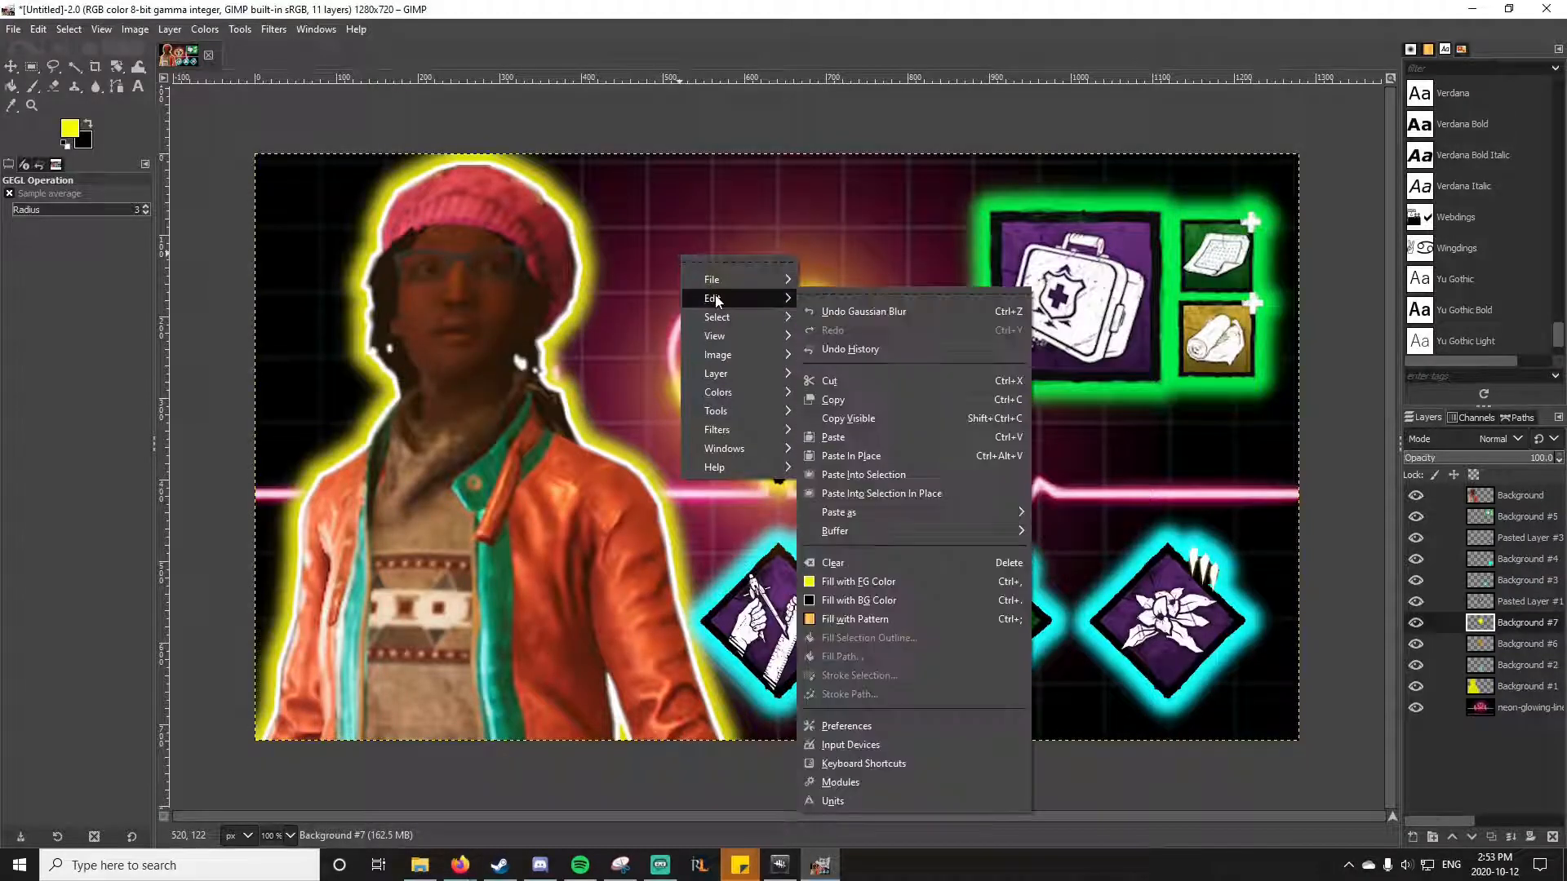
{"action": "left_click", "coordinate": [845, 439]}
Step: Scale the "Infinite Tank!" title layer and place it above the heart, between the character and the med-kit
{"action": "left_click", "coordinate": [170, 29]}
{"action": "left_click", "coordinate": [194, 302]}
{"action": "left_click_drag", "start_coordinate": [671, 450], "coordinate": [675, 233]}
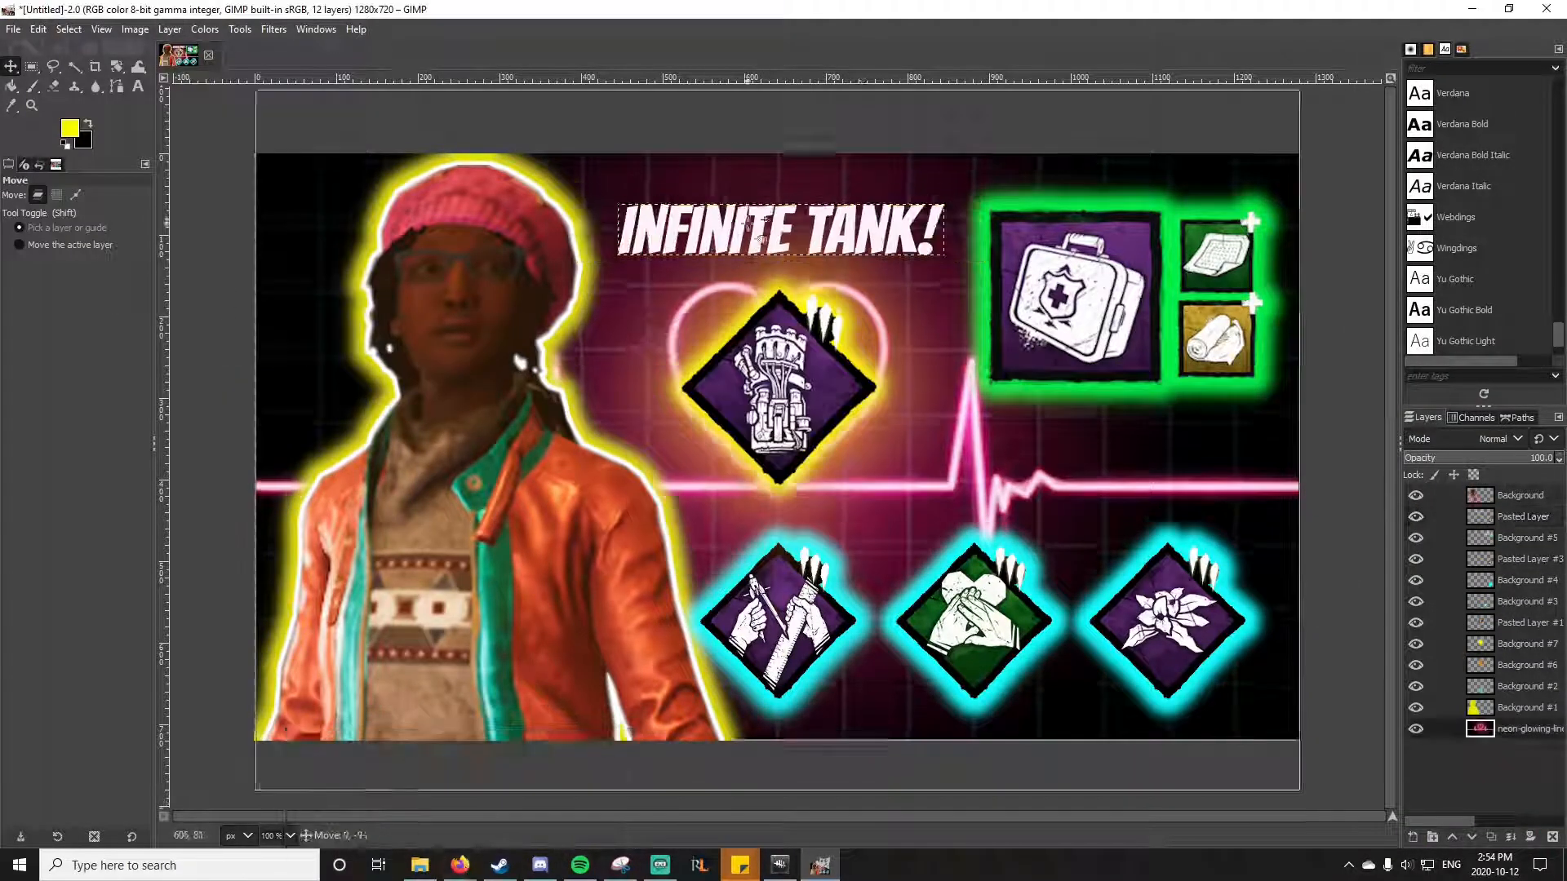
Step: Give the "Infinite Tank!" title a black outline and merge the title with it
{"action": "left_click", "coordinate": [39, 29]}
{"action": "left_click", "coordinate": [90, 424]}
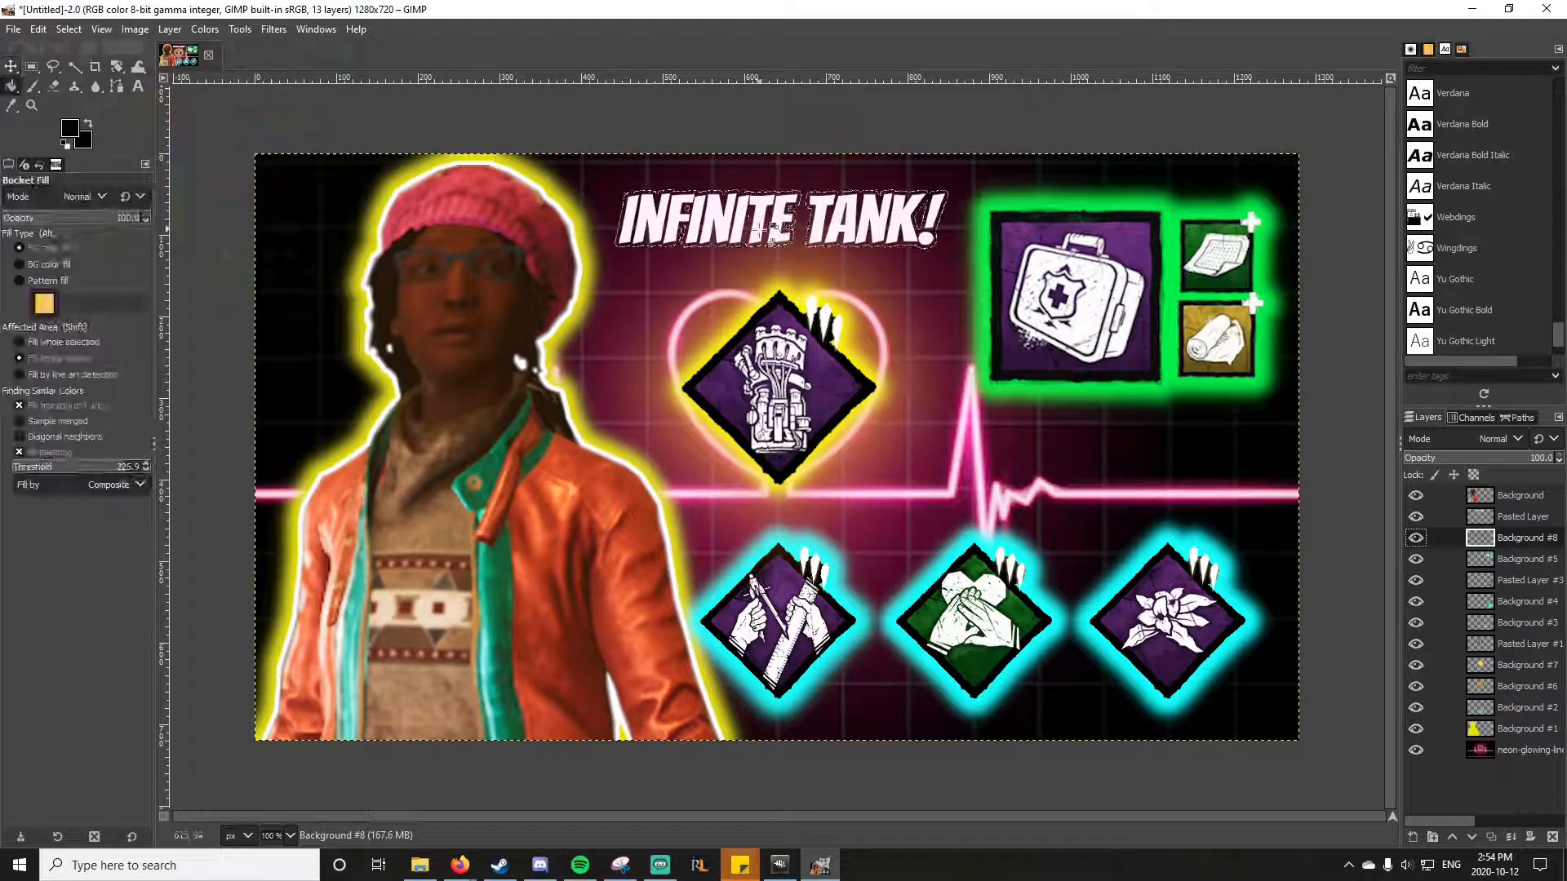
{"action": "right_click", "coordinate": [1522, 516]}
{"action": "left_click", "coordinate": [1436, 175]}
{"action": "key", "text": "Return"}
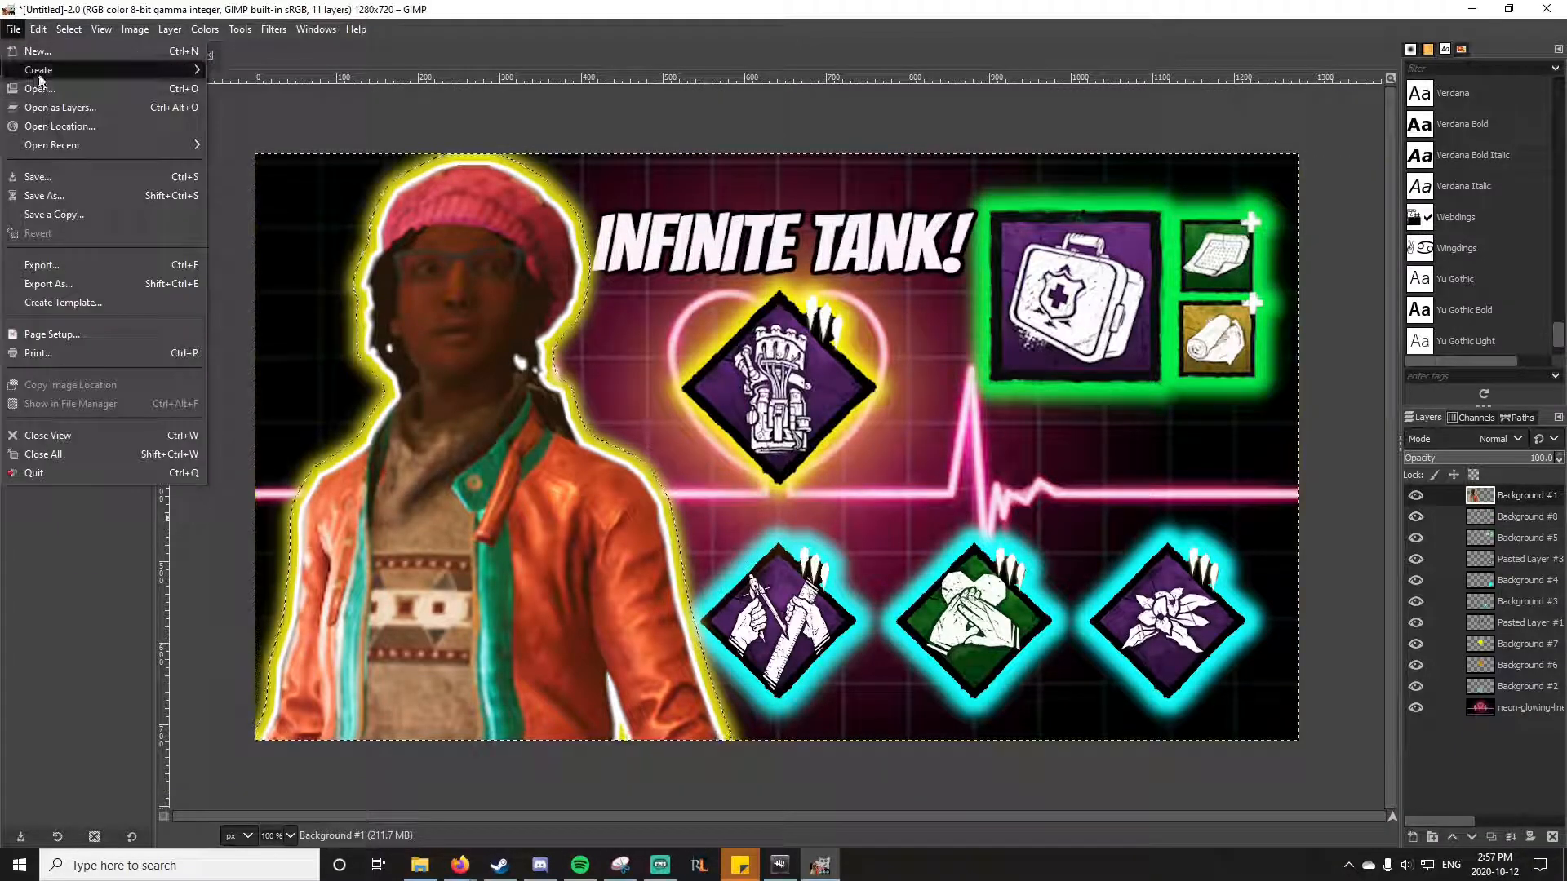
Step: Save the project as In Video Thumbnail.xcf in the 50 Sub Special folder
{"action": "left_click", "coordinate": [45, 196]}
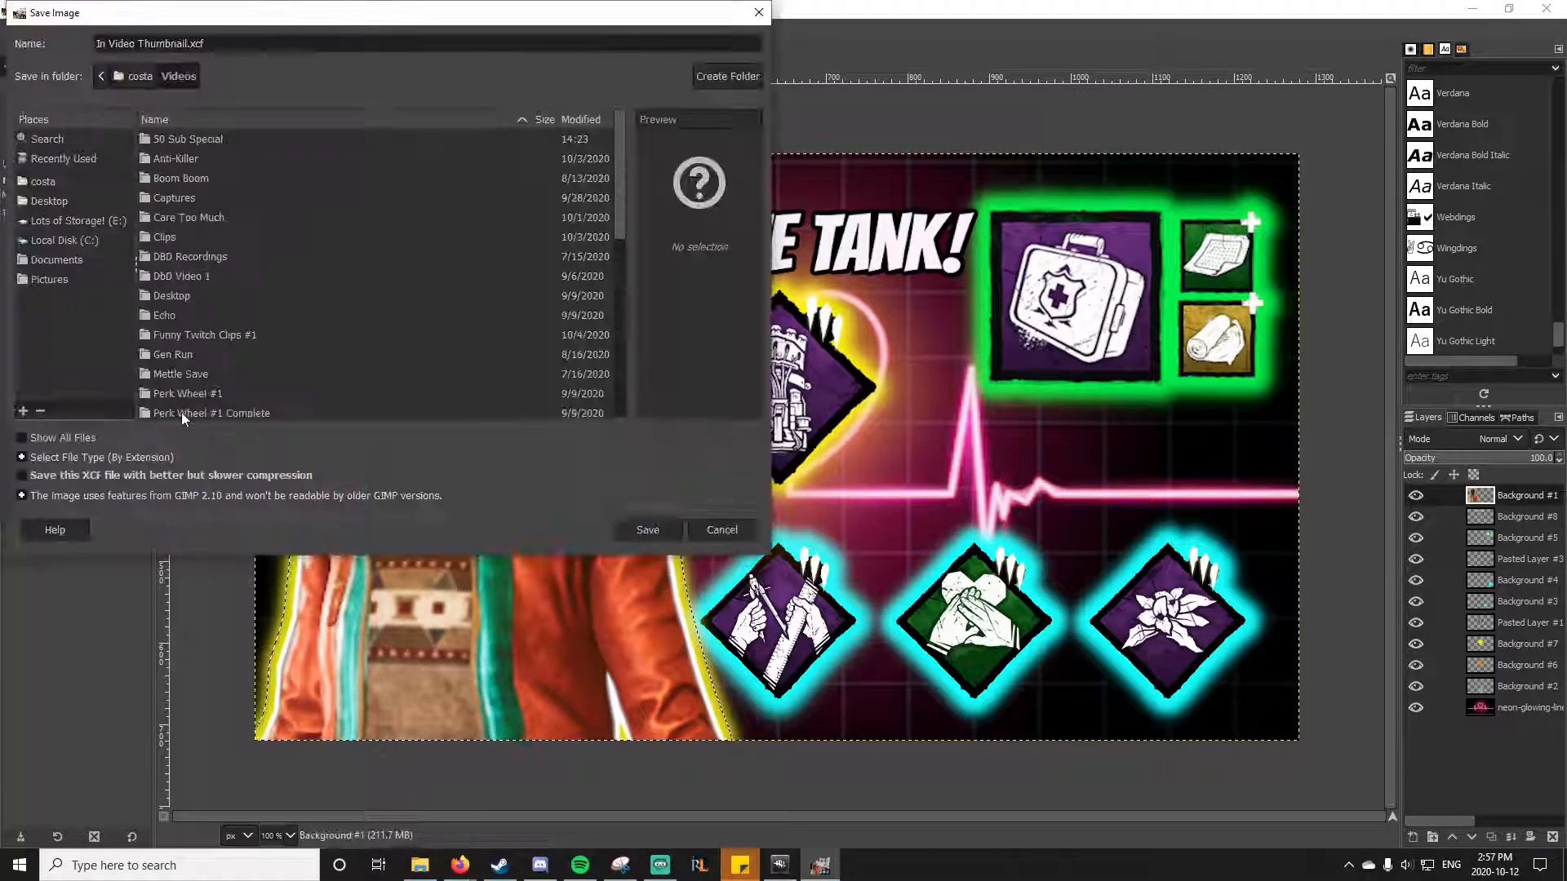
{"action": "double_click", "coordinate": [186, 141]}
{"action": "left_click", "coordinate": [647, 530]}
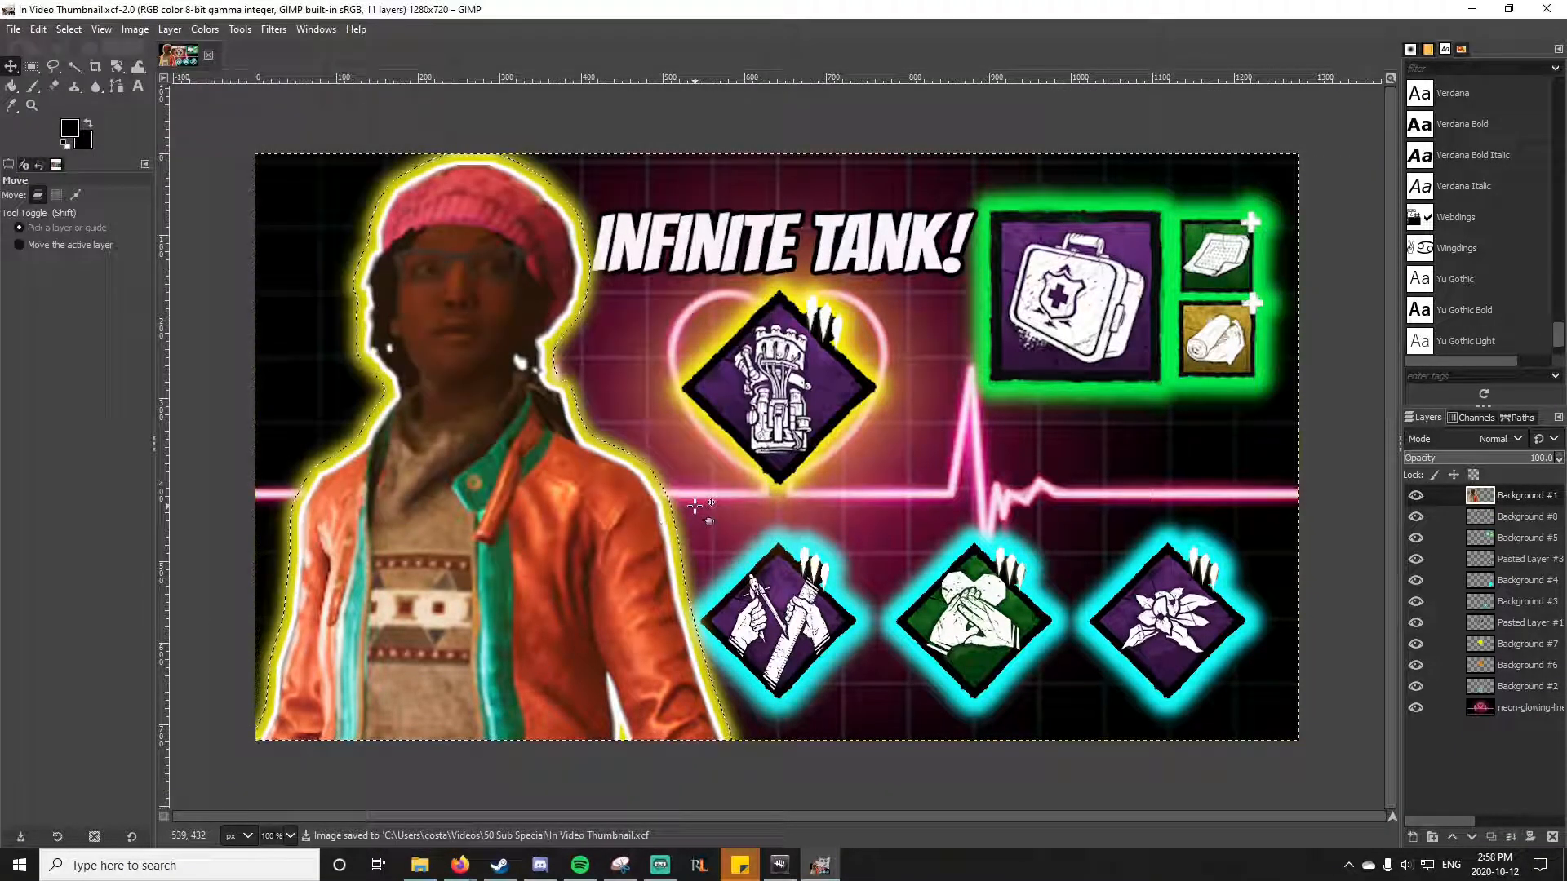
Step: Export the thumbnail as In Video Thumbnail.png to the 50 Sub Special folder
{"action": "left_click", "coordinate": [13, 30]}
{"action": "left_click", "coordinate": [57, 280]}
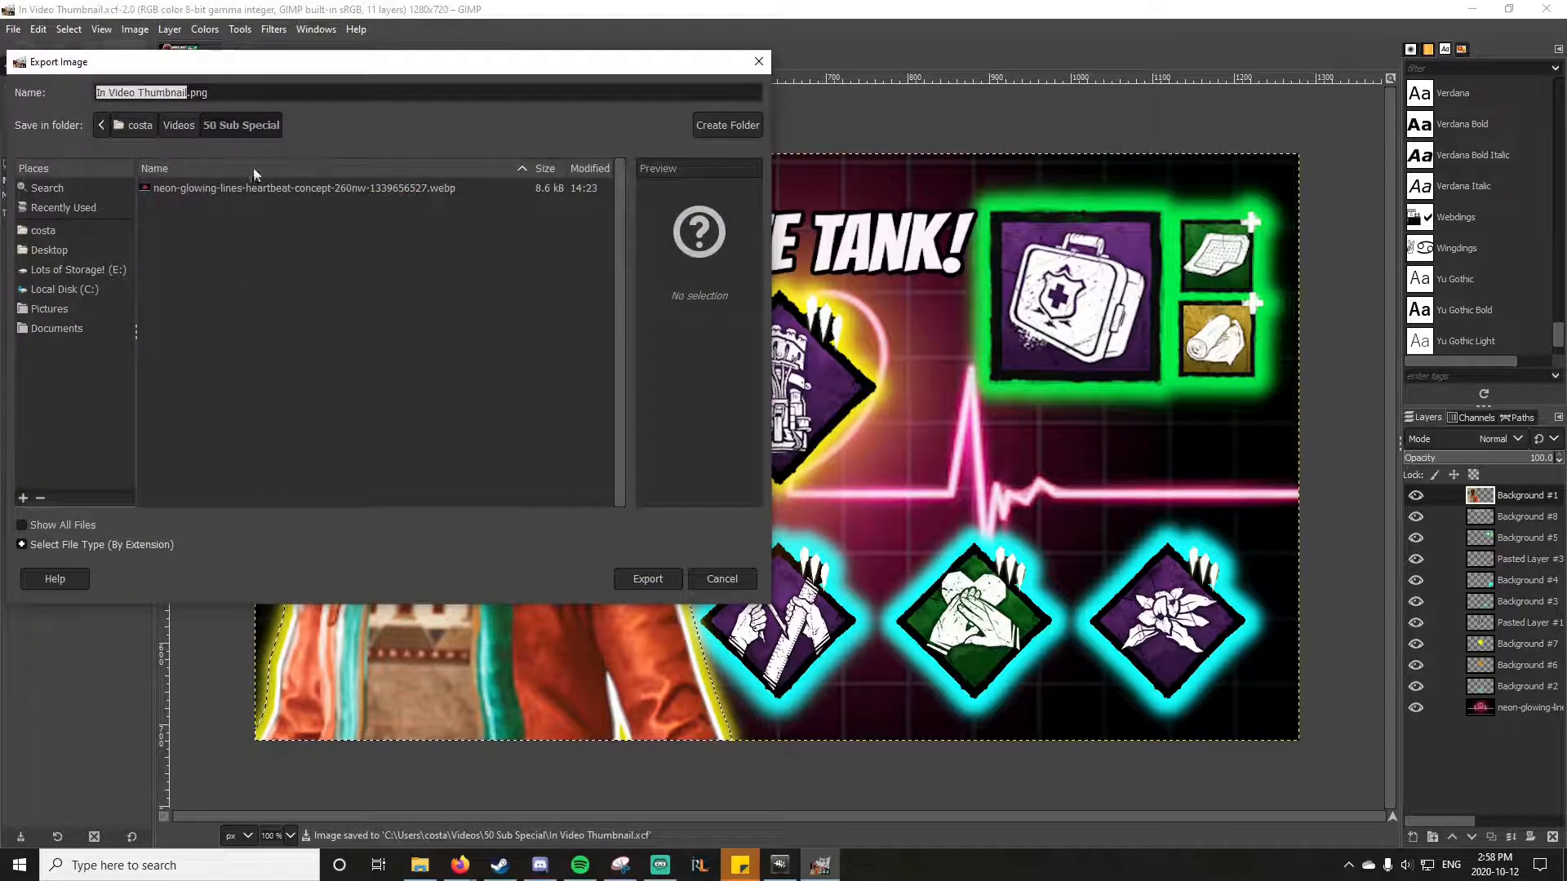
{"action": "left_click", "coordinate": [790, 626]}
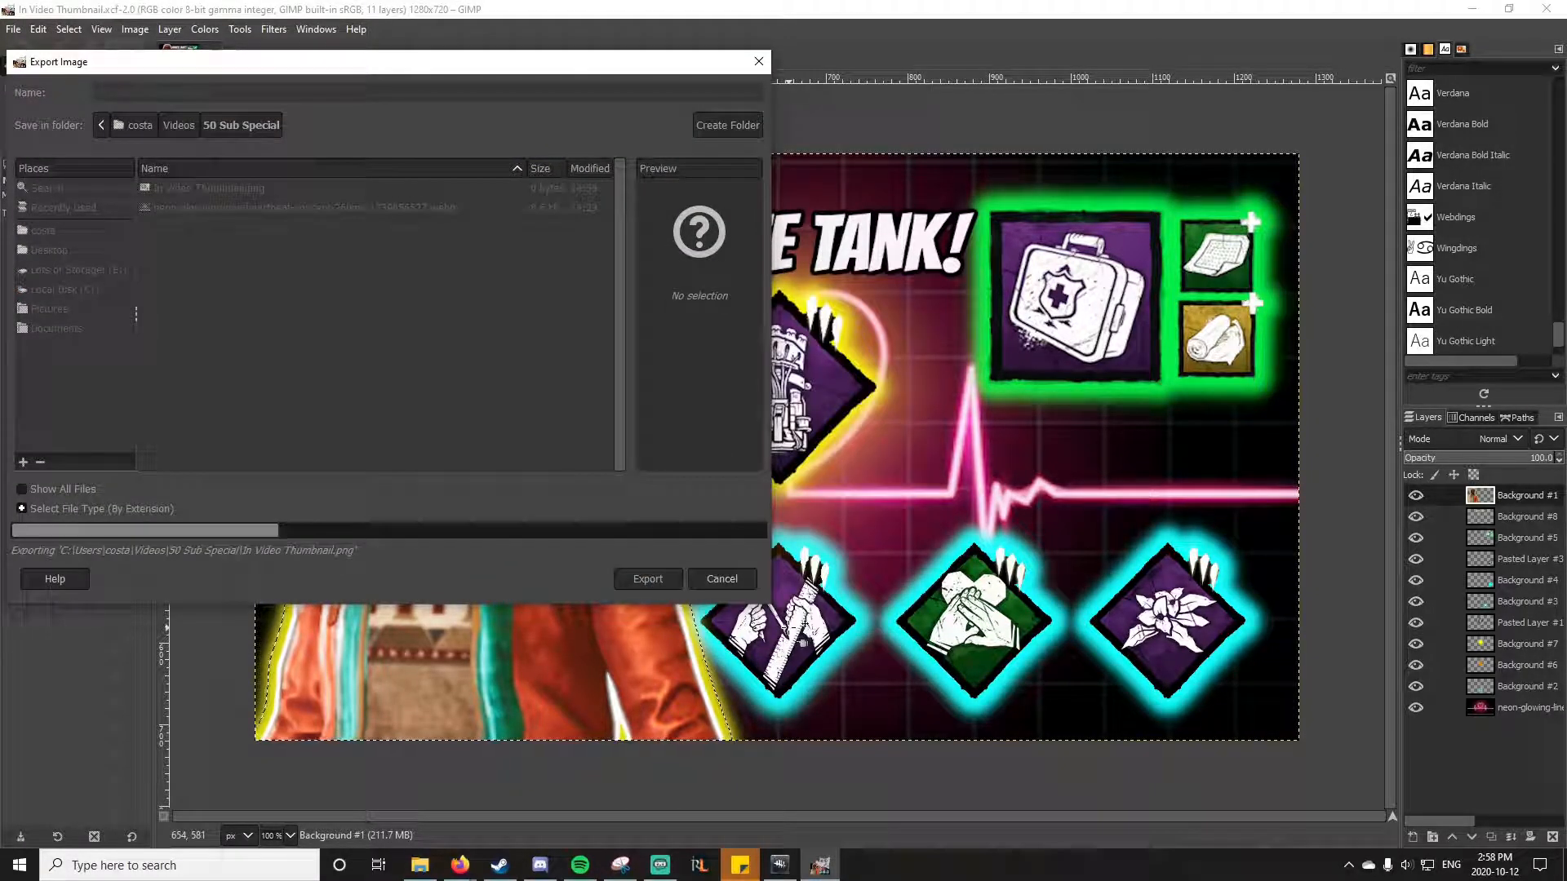